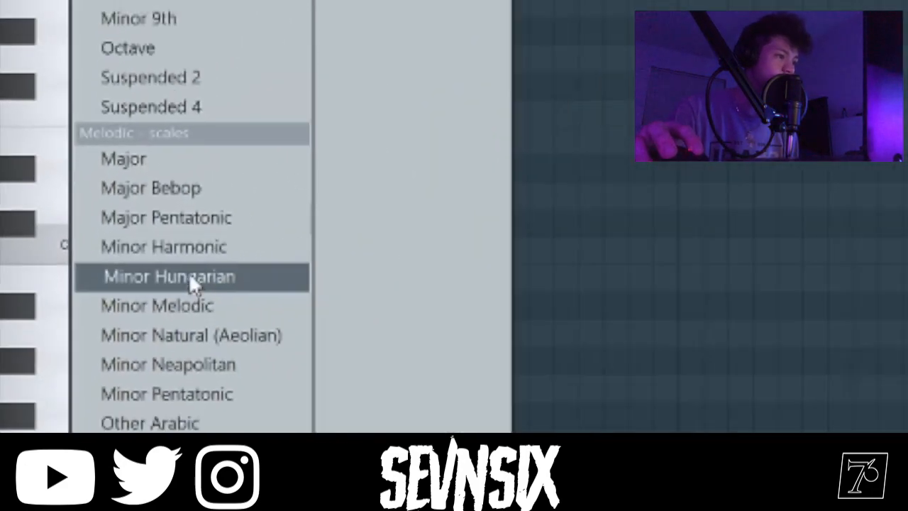
# Choose the Minor Harmonic scale stamp and place it on the Sampler's piano roll at the pattern start with F#5 as root.
pyautogui.click(189, 276)
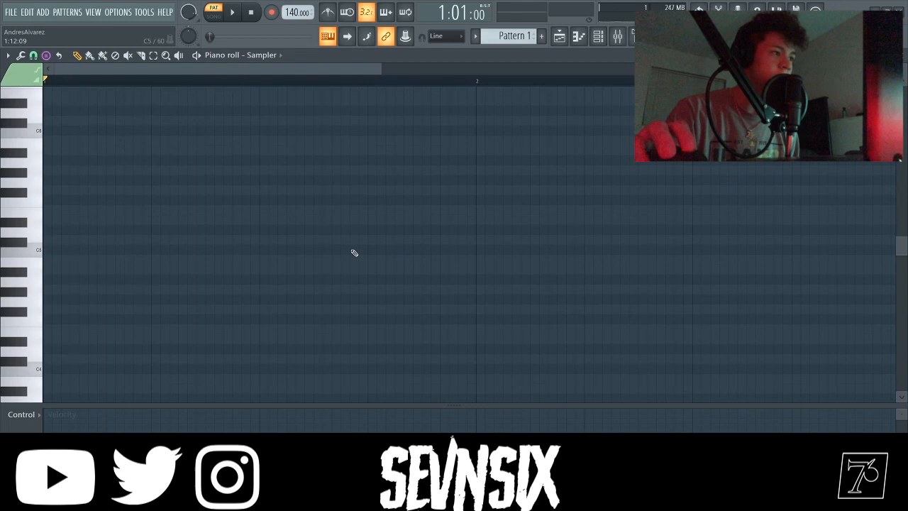
pyautogui.scroll(1, 354, 252)
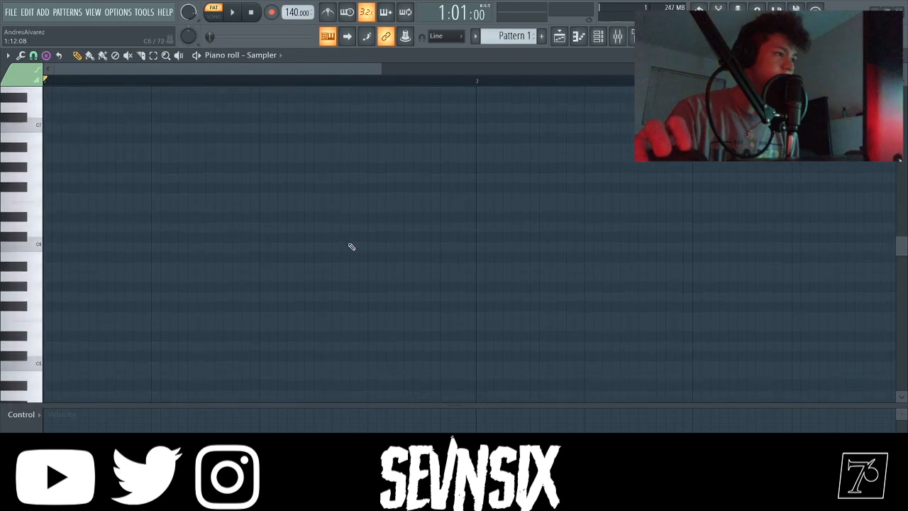
pyautogui.click(46, 54)
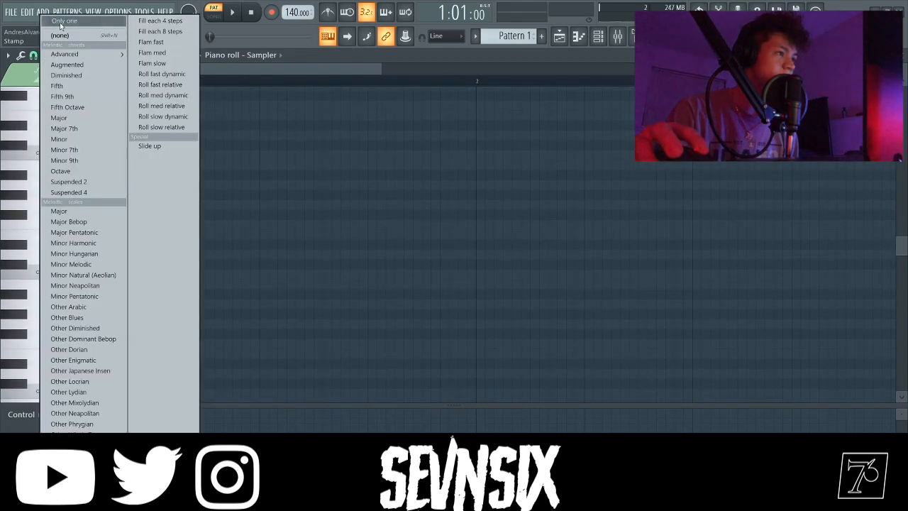
pyautogui.click(248, 73)
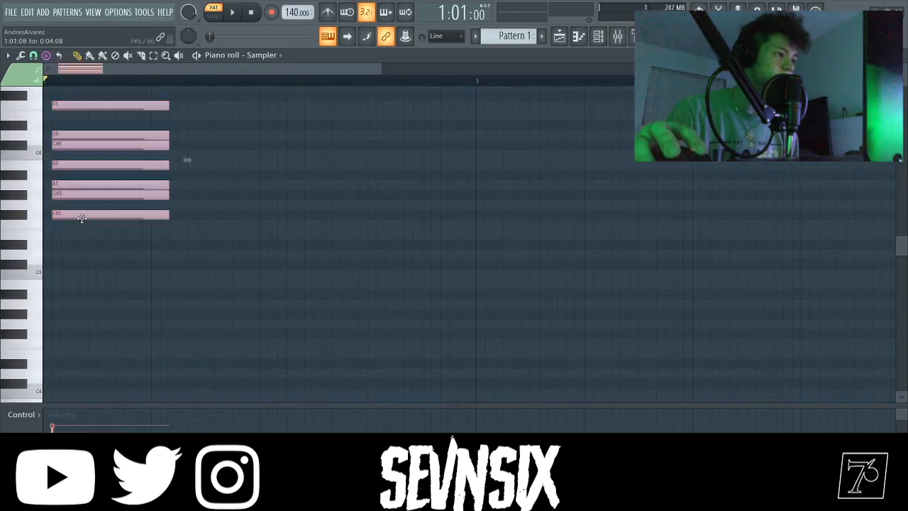
pyautogui.click(57, 213)
pyautogui.scroll(3, 156, 248)
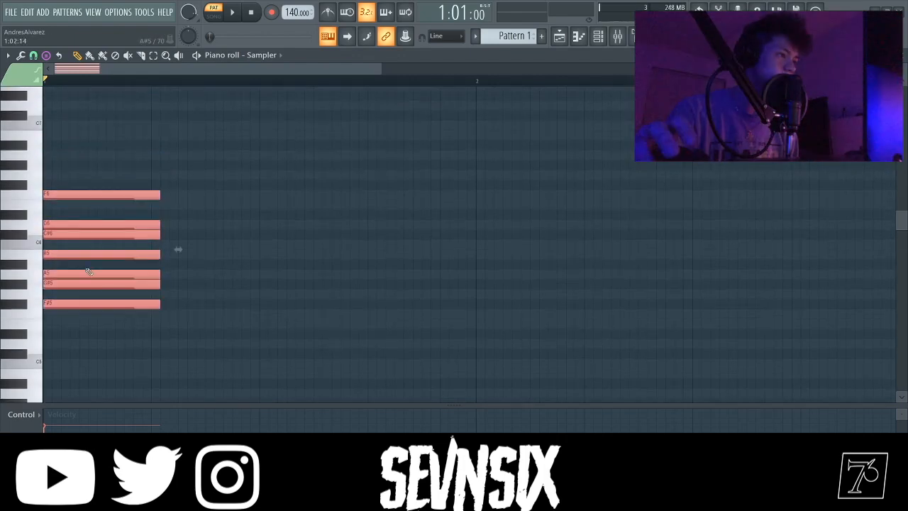
# Stamp the same scale at the pattern start in the three higher octaves, rooted on F#6, F#7 and F#8.
pyautogui.scroll(2, 50, 238)
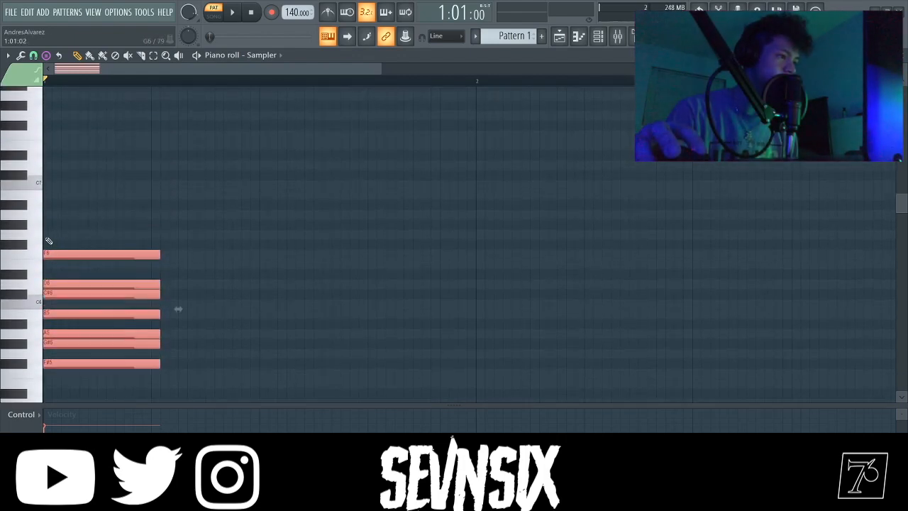
pyautogui.moveTo(47, 242); pyautogui.dragTo(45, 245)
pyautogui.scroll(4, 44, 246)
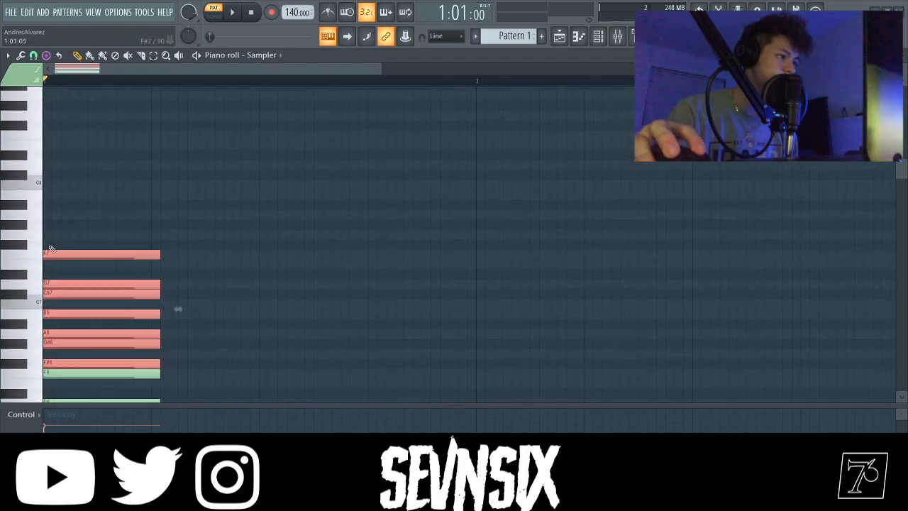
pyautogui.click(46, 245)
pyautogui.scroll(4, 54, 240)
pyautogui.click(47, 241)
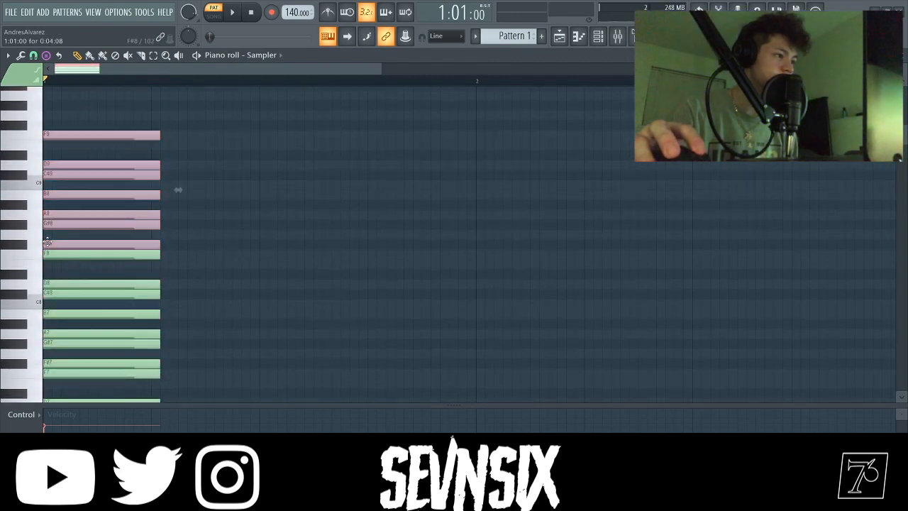
pyautogui.scroll(1, 123, 225)
# Stamp the scale one octave below the first one, rooted on F#4 at the pattern start.
pyautogui.scroll(-18, 121, 230)
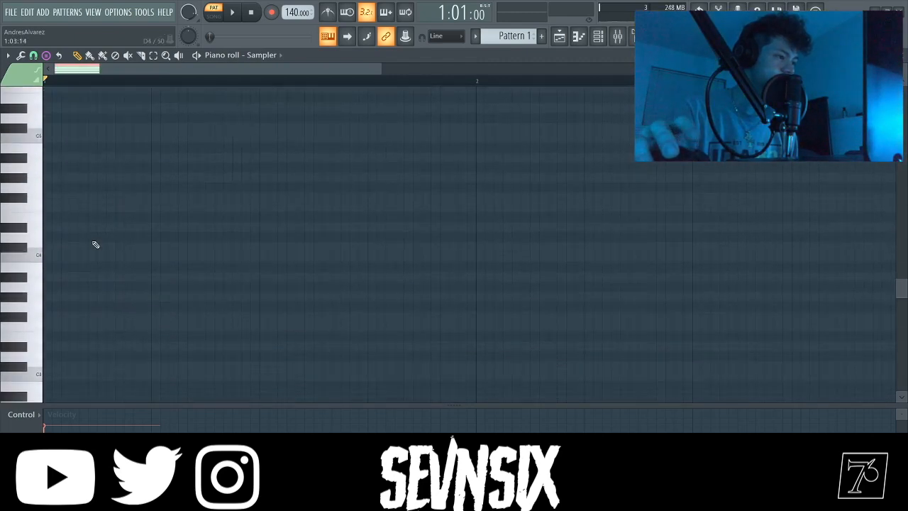
pyautogui.scroll(2, 46, 290)
pyautogui.click(45, 295)
pyautogui.scroll(2, 75, 248)
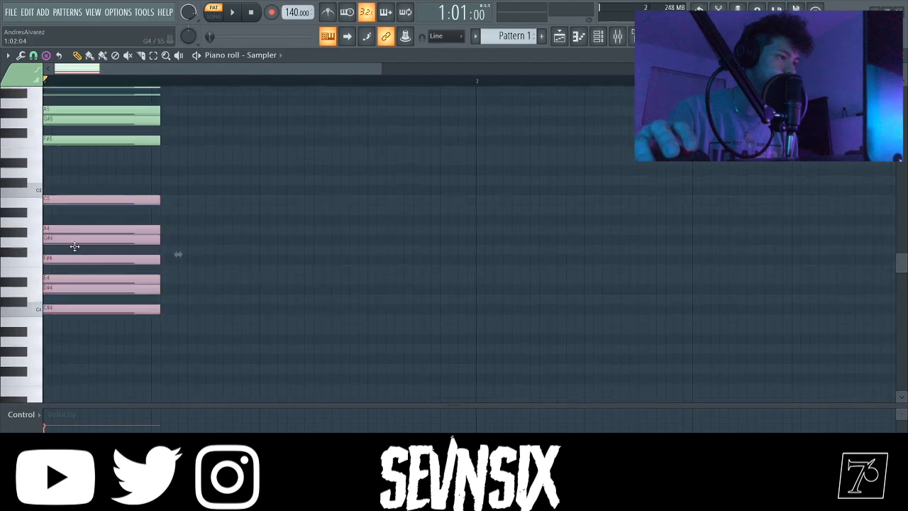
pyautogui.moveTo(66, 242); pyautogui.dragTo(60, 194)
pyautogui.scroll(-3, 67, 330)
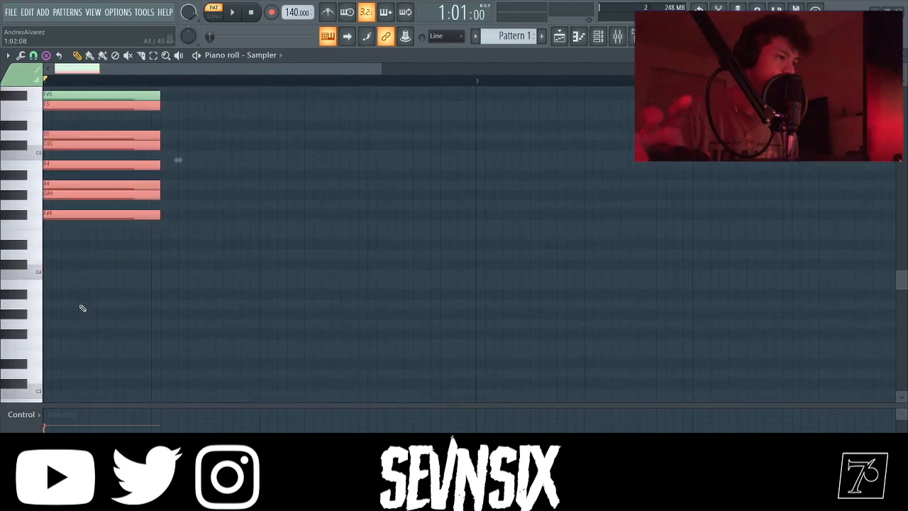
# Reset the scale stamp to none and bring up the channel rack.
pyautogui.click(46, 55)
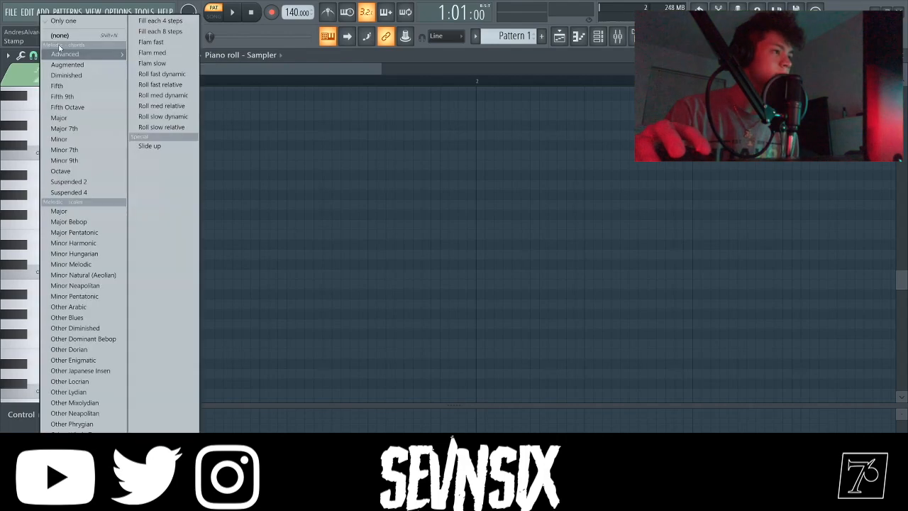
pyautogui.click(118, 37)
pyautogui.press('F6')
pyautogui.press('F7')
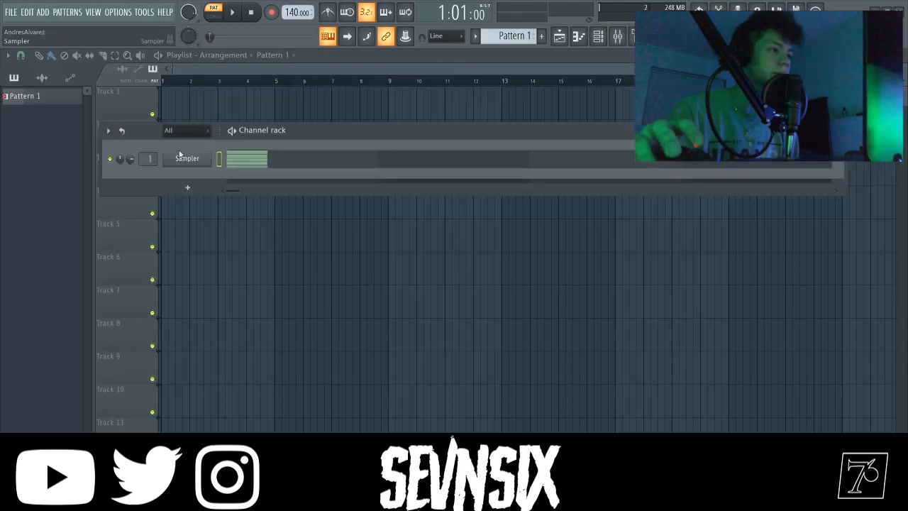
# Add an Omnisphere instrument channel and dismiss its library notice.
pyautogui.click(43, 12)
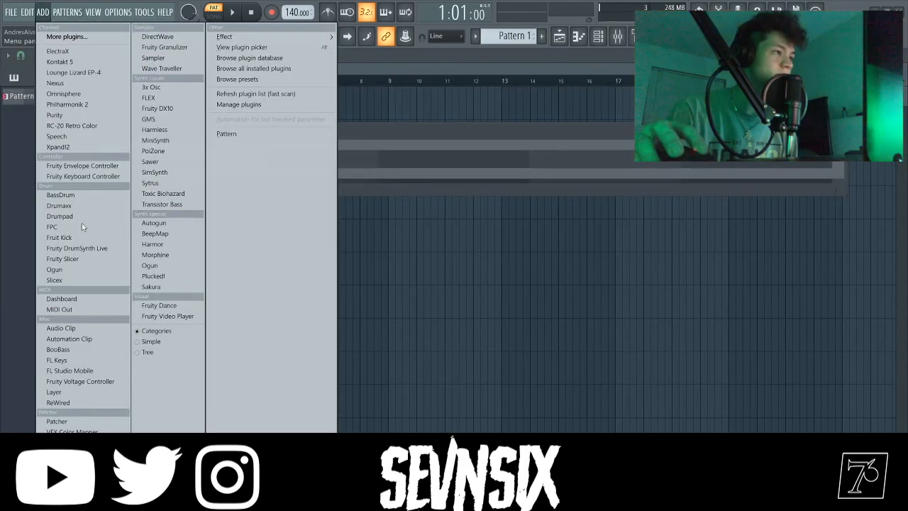
pyautogui.click(126, 14)
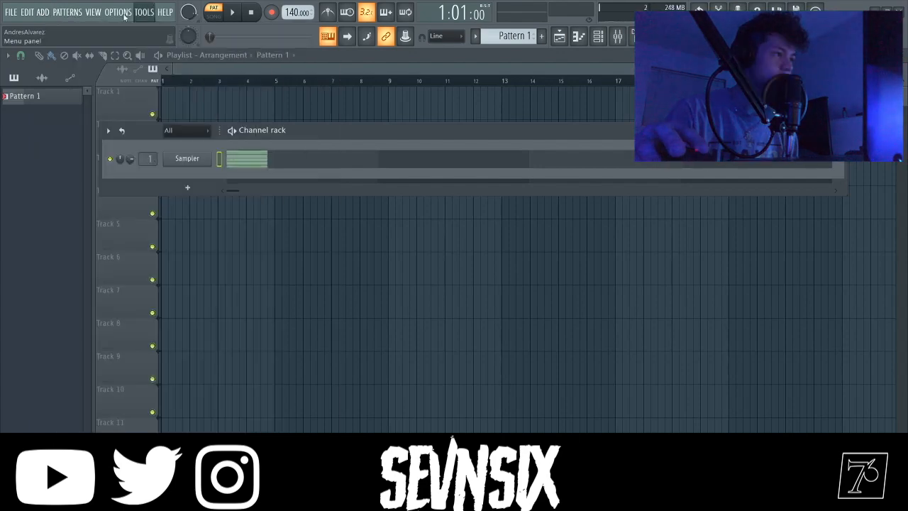
pyautogui.click(45, 10)
pyautogui.click(64, 93)
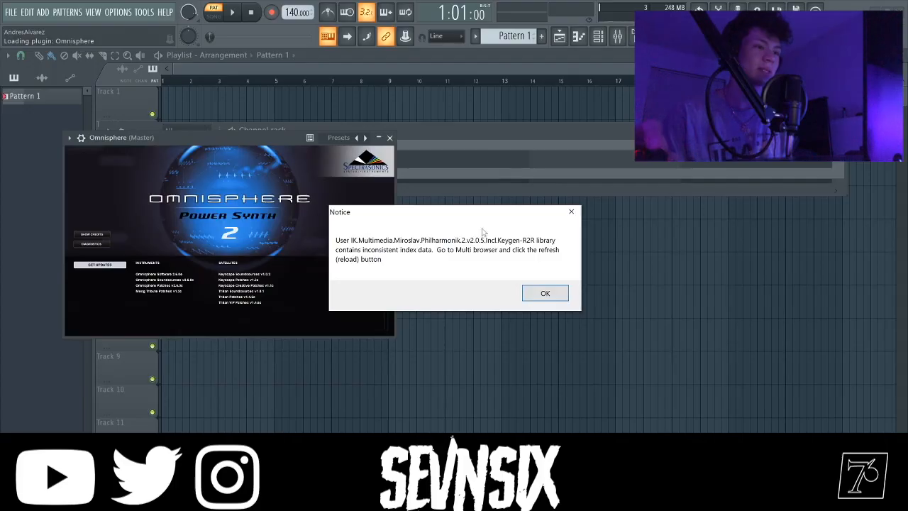
pyautogui.click(544, 292)
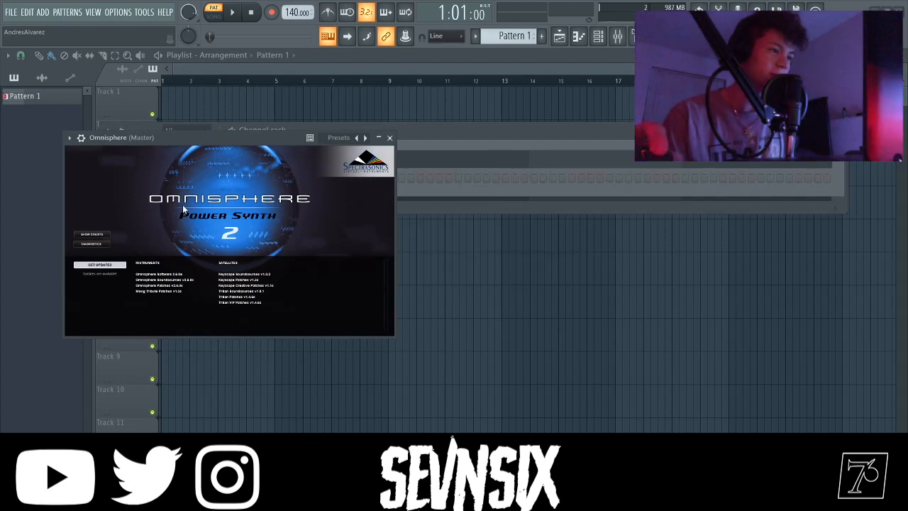
# Browse Omnisphere's Studio Plug - Moon Rock user directory, load its first GTR patch and close the plugin window.
pyautogui.click(245, 184)
pyautogui.click(128, 161)
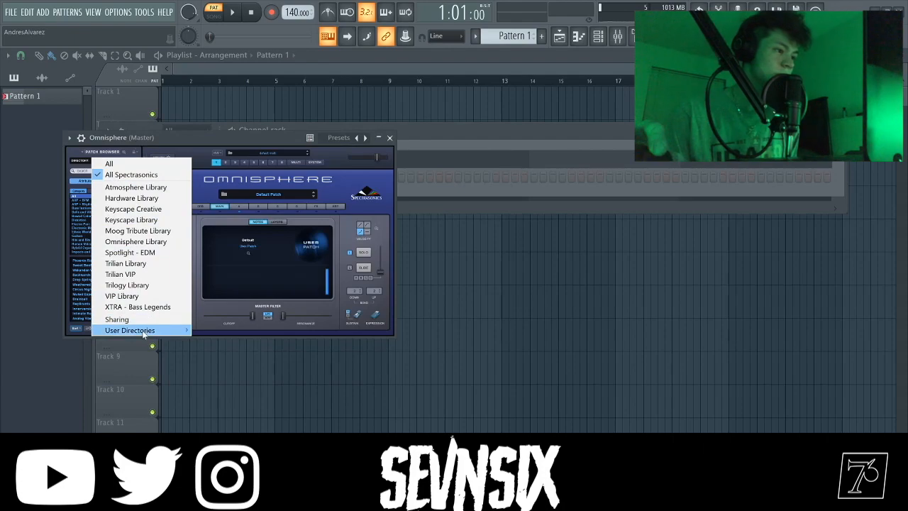
pyautogui.moveTo(142, 330)
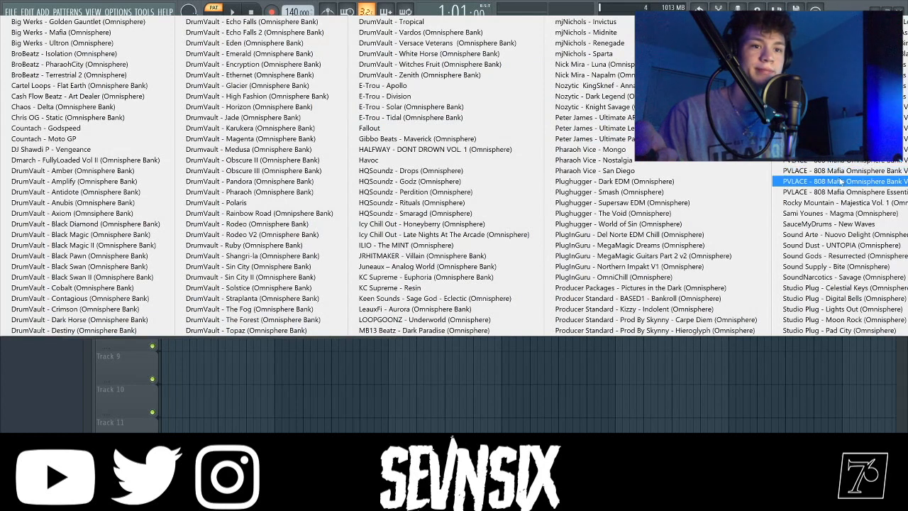
pyautogui.click(904, 320)
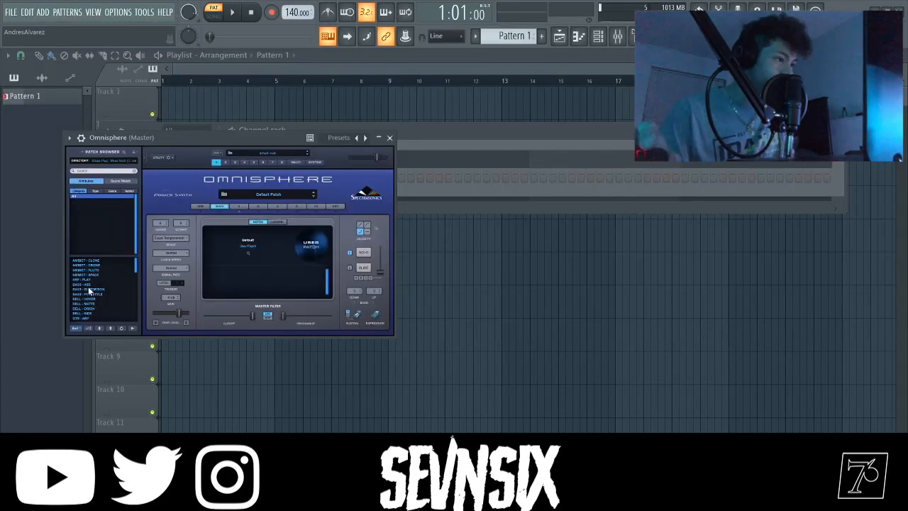
pyautogui.scroll(-2, 89, 311)
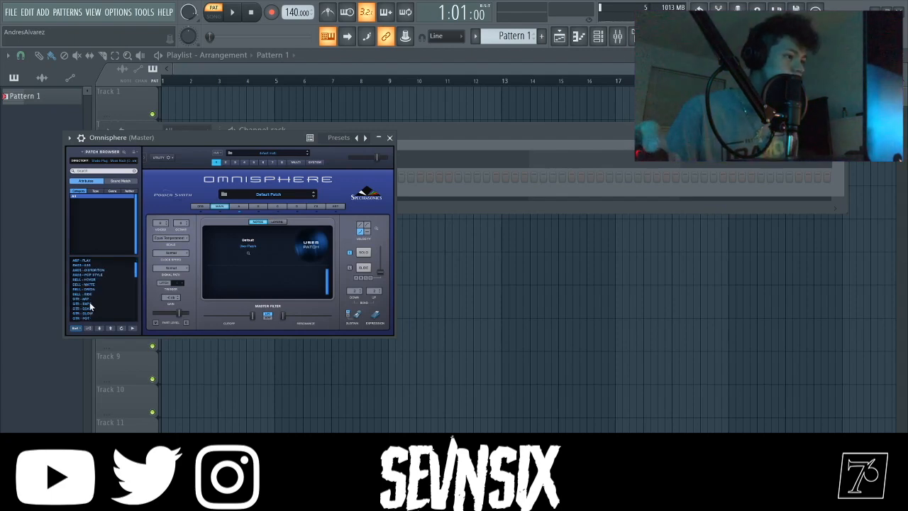
pyautogui.click(84, 299)
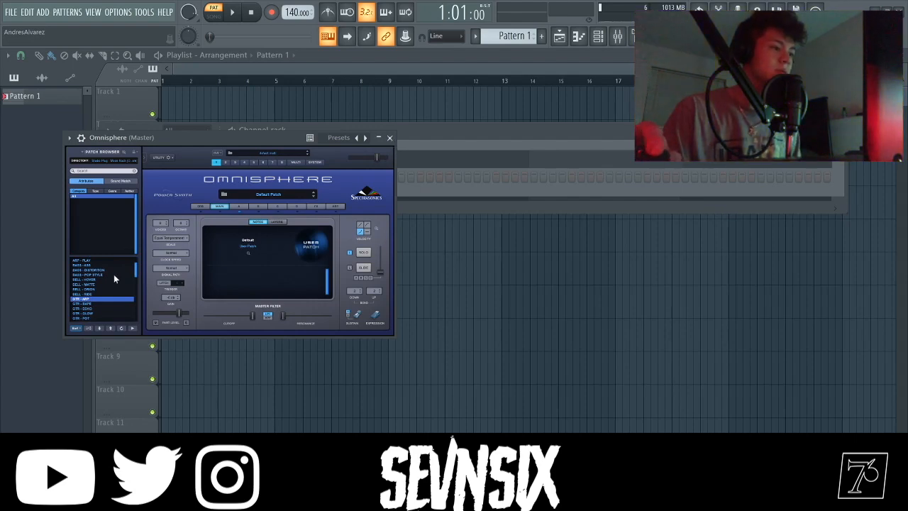
pyautogui.click(389, 138)
# Open the Omnisphere channel's piano roll and set the stamp to none for drawing single notes.
pyautogui.rightClick(188, 178)
pyautogui.click(238, 177)
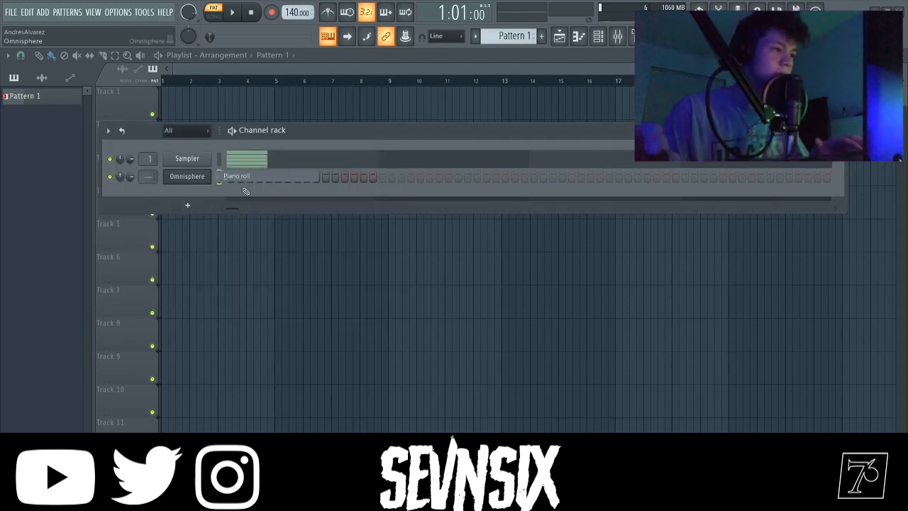
pyautogui.click(37, 57)
pyautogui.click(45, 57)
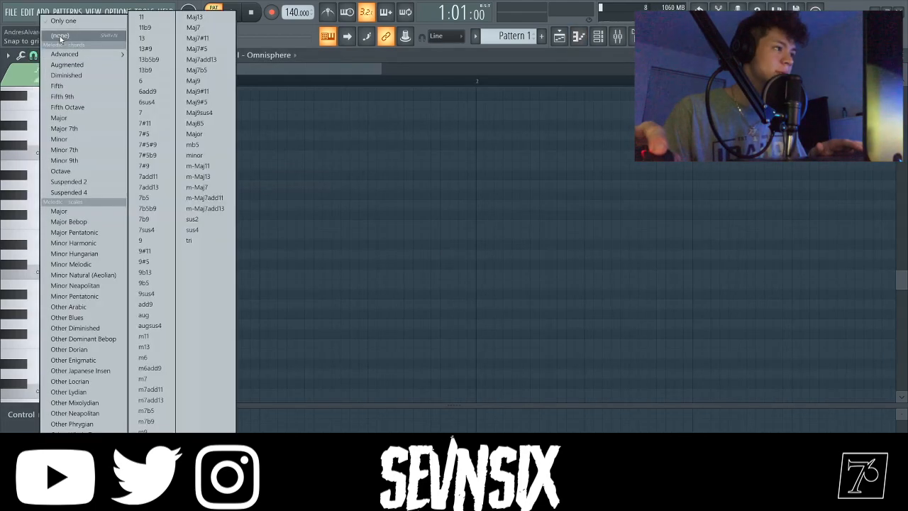
pyautogui.click(61, 35)
# Draw an F#4 note at the start of the pattern on the lowest ghost scale root and play it back.
pyautogui.scroll(4, 61, 202)
pyautogui.scroll(-3, 62, 206)
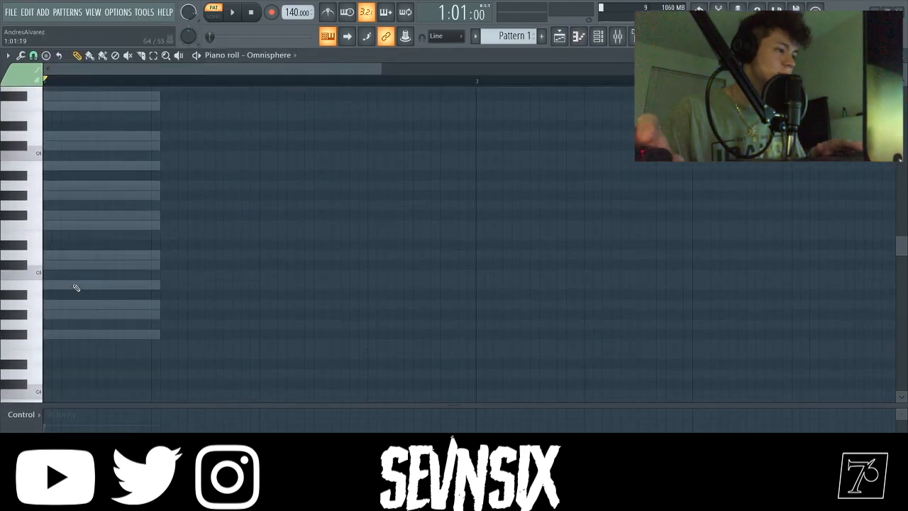
pyautogui.moveTo(46, 340)
pyautogui.mouseDown()
pyautogui.moveTo(51, 327)
pyautogui.moveTo(56, 343)
pyautogui.mouseUp()
pyautogui.press('space')
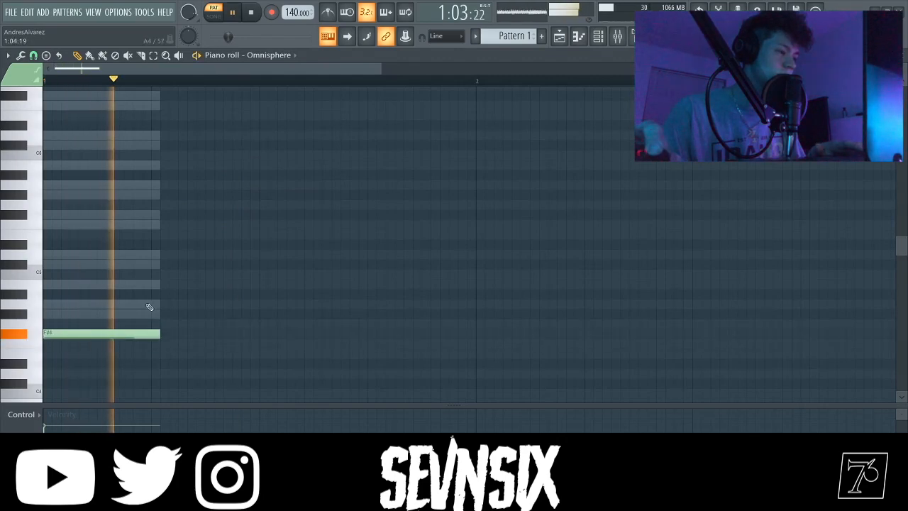
pyautogui.press('space')
# Lengthen the F#4 note to one full bar and audition it.
pyautogui.moveTo(156, 335); pyautogui.dragTo(449, 347)
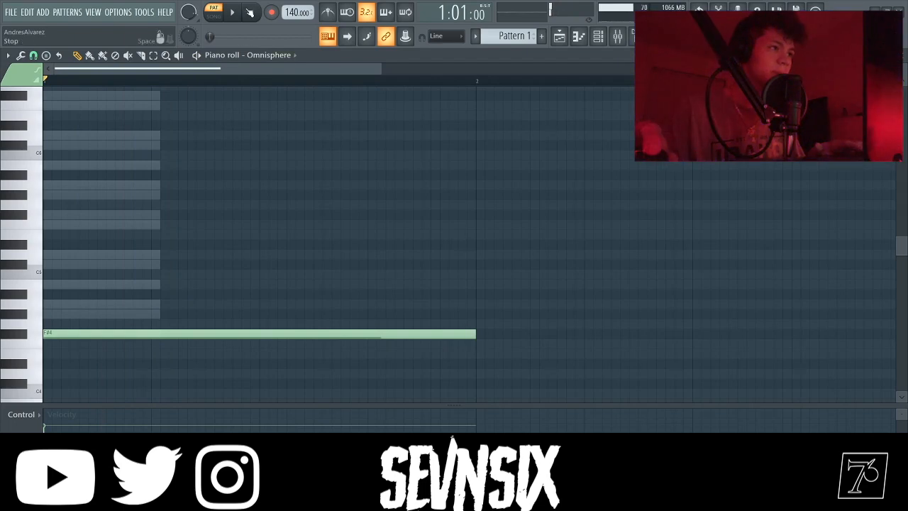
pyautogui.click(239, 17)
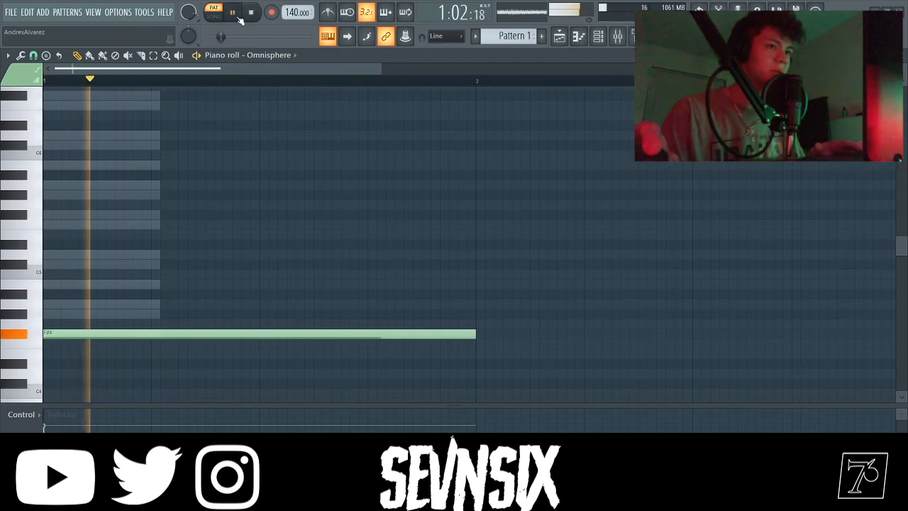
pyautogui.click(248, 18)
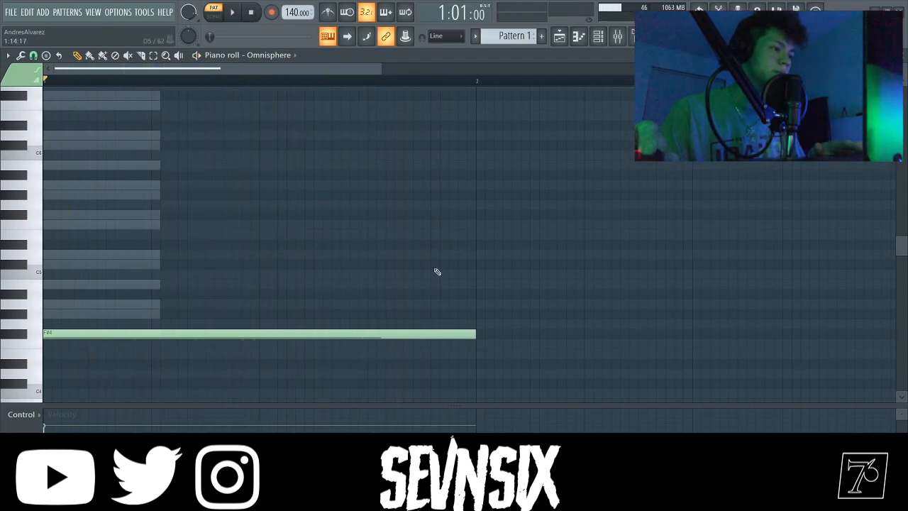
# Shorten the F#4 note to half a bar and set the project tempo to 112 BPM.
pyautogui.moveTo(475, 330); pyautogui.dragTo(268, 358)
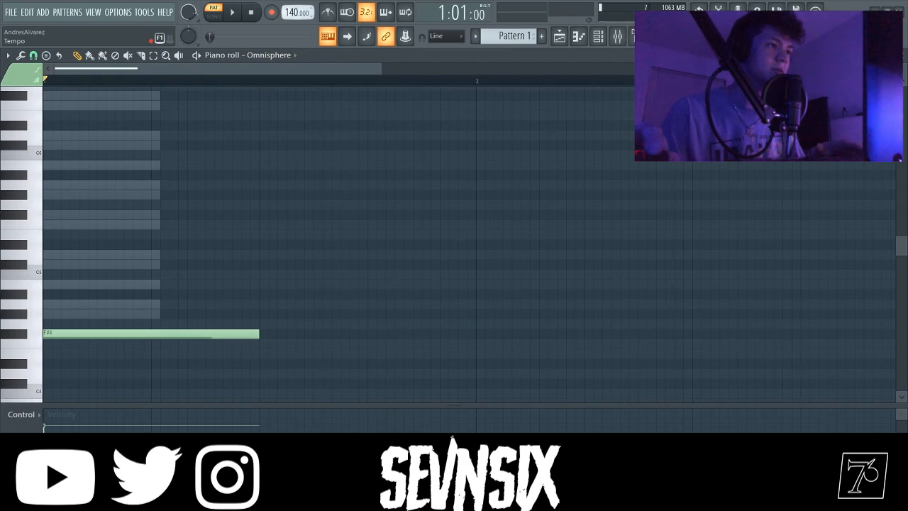
pyautogui.moveTo(296, 12); pyautogui.dragTo(297, 25)
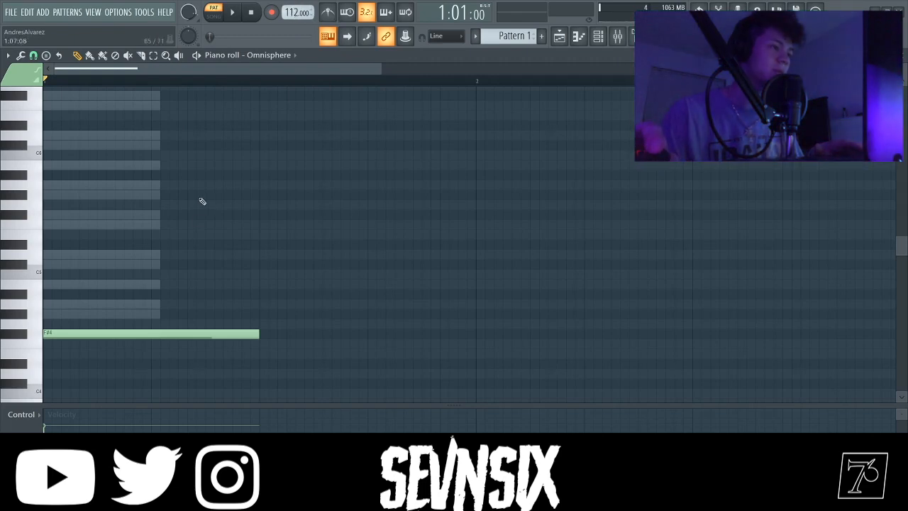
# Add half-bar A4 and C#5 notes above the F#4 to build a chord, and play it back.
pyautogui.click(49, 305)
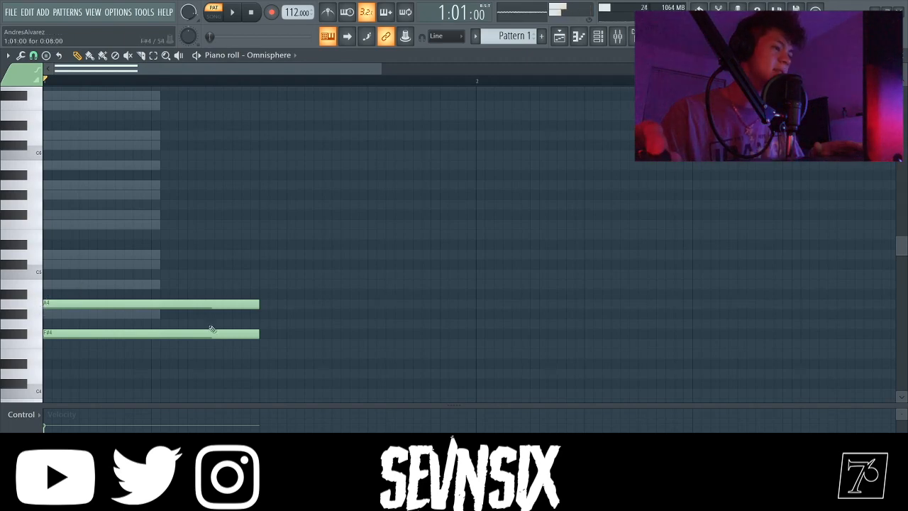
pyautogui.click(45, 265)
pyautogui.press('space')
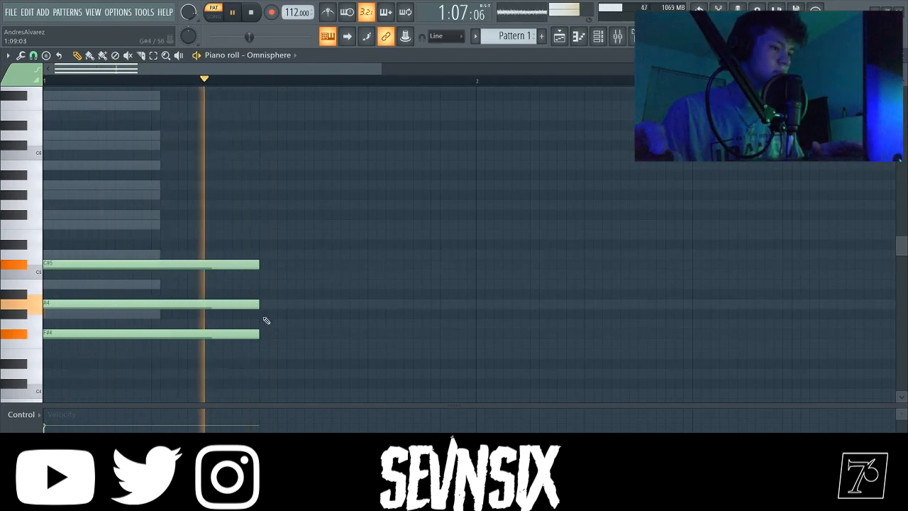
pyautogui.press('space')
# Lengthen the F#4, A4 and C#5 chord notes to one full bar and play the chord back.
pyautogui.moveTo(356, 335); pyautogui.dragTo(473, 356)
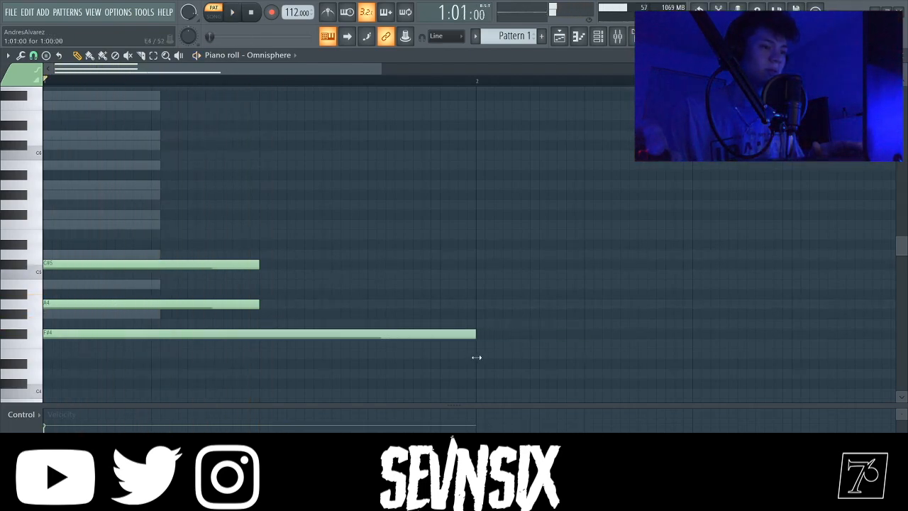
pyautogui.moveTo(256, 304); pyautogui.dragTo(488, 314)
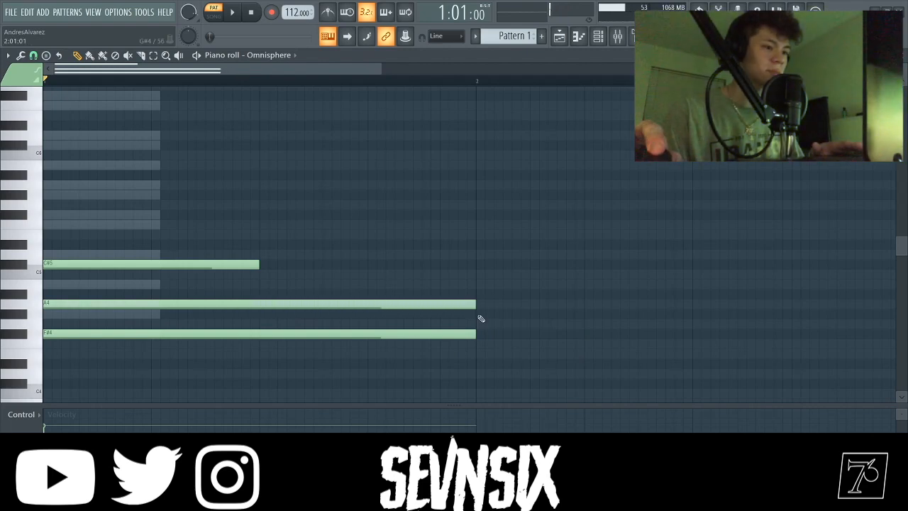
pyautogui.moveTo(258, 265); pyautogui.dragTo(456, 275)
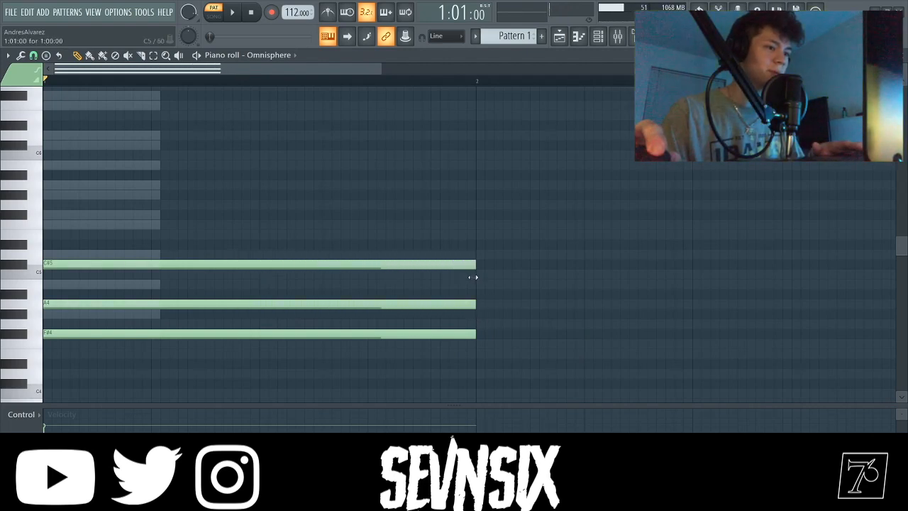
pyautogui.moveTo(383, 69); pyautogui.dragTo(815, 72)
pyautogui.press('space')
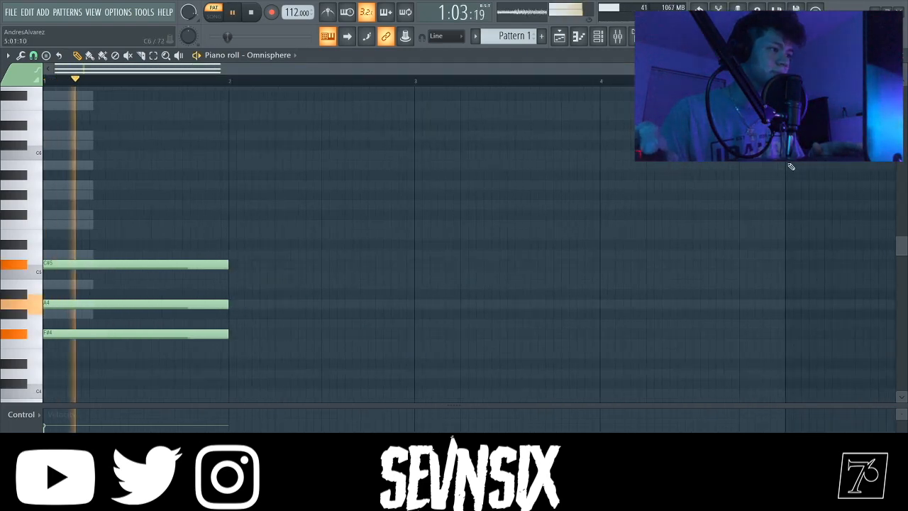
pyautogui.press('space')
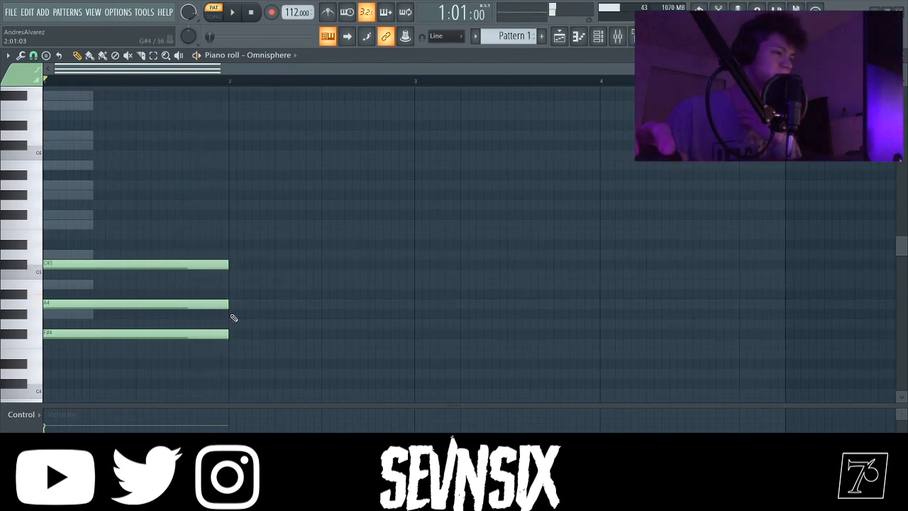
# Add one-bar G#4, B4 and D5 notes as a second chord in bar 2 and play the progression back.
pyautogui.click(234, 315)
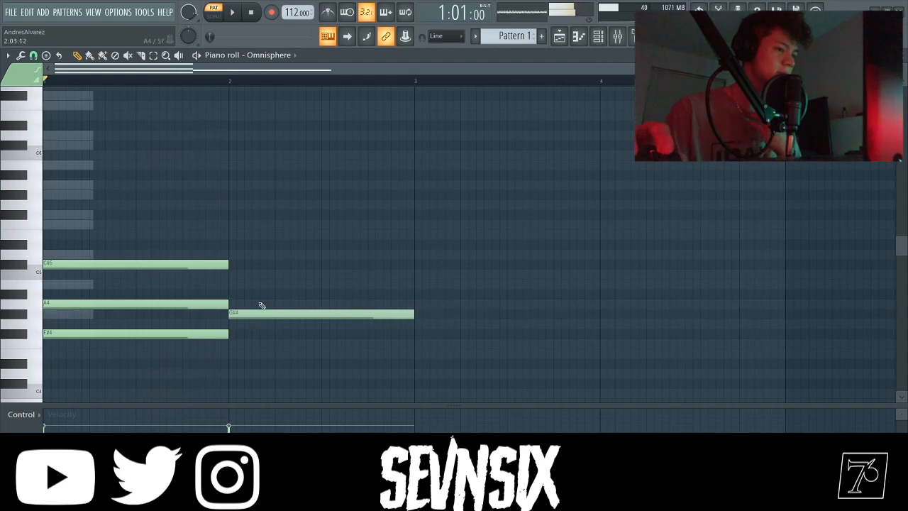
pyautogui.moveTo(234, 296); pyautogui.dragTo(247, 282)
pyautogui.click(233, 255)
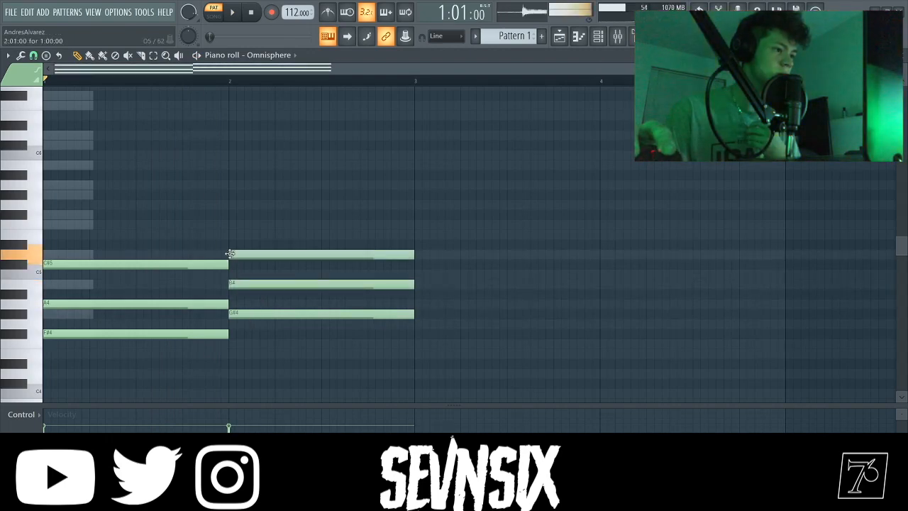
pyautogui.click(229, 13)
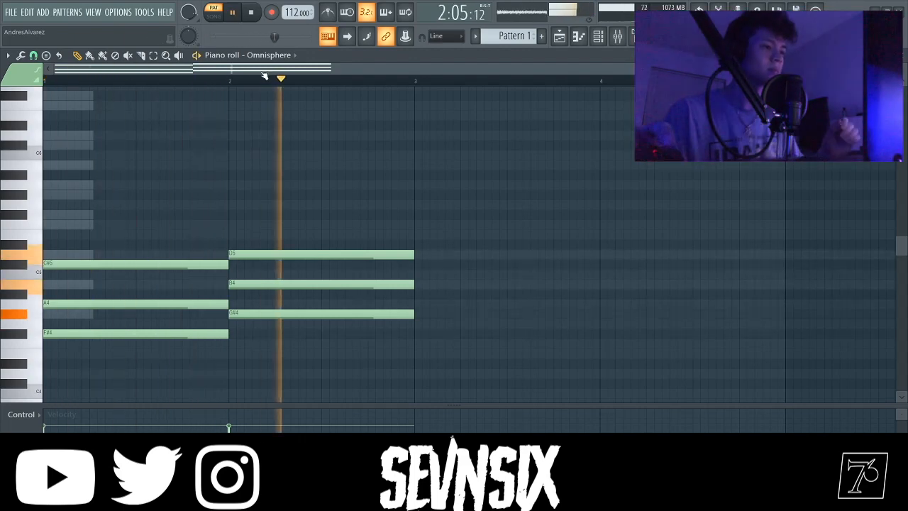
pyautogui.press('space')
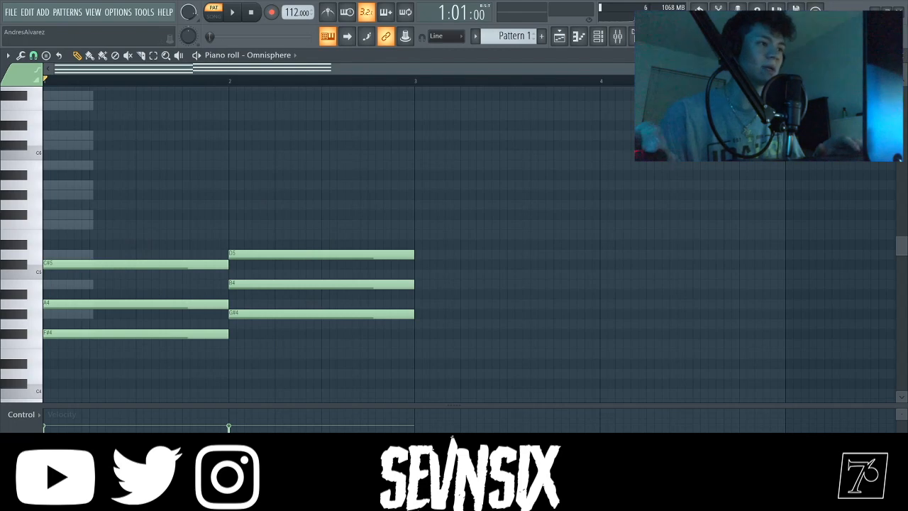
pyautogui.click(903, 56)
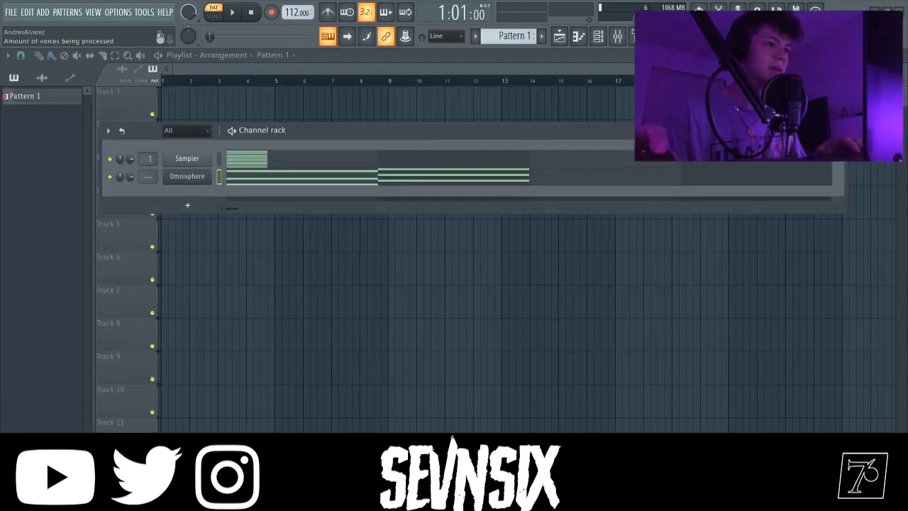
pyautogui.press('space')
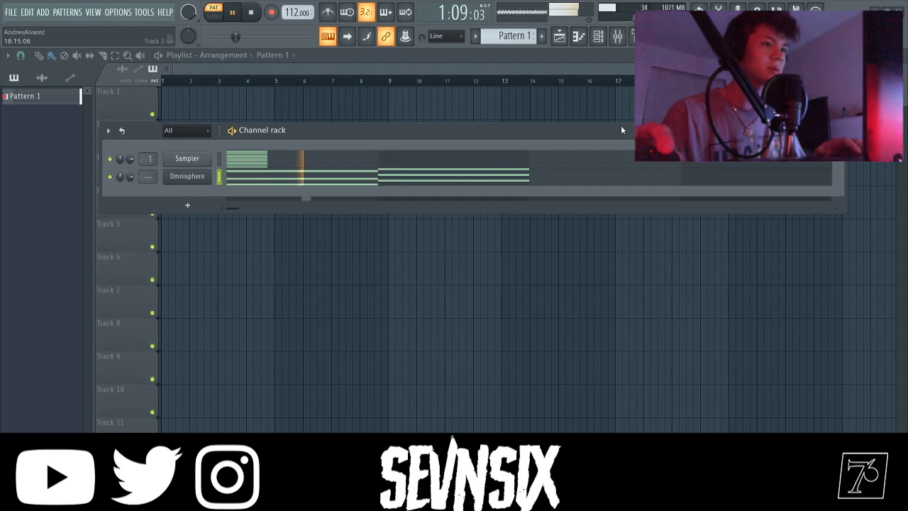
pyautogui.press('space')
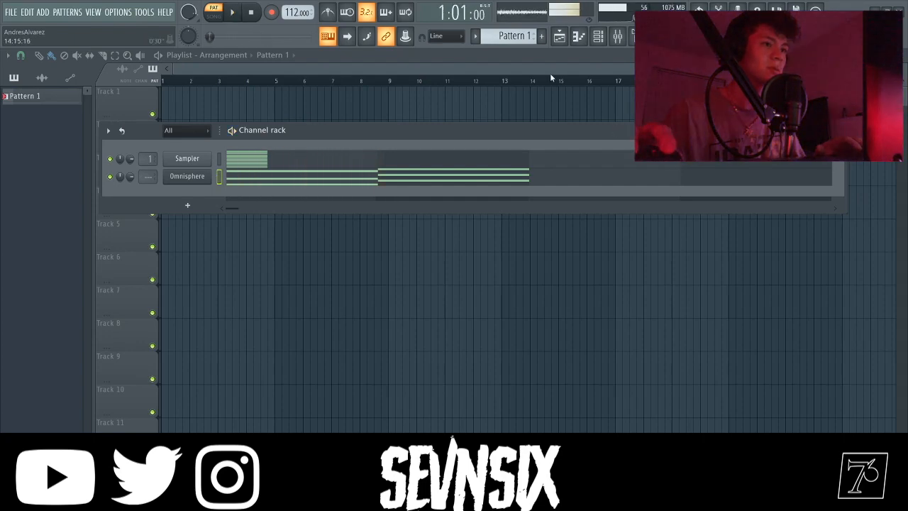
pyautogui.click(510, 38)
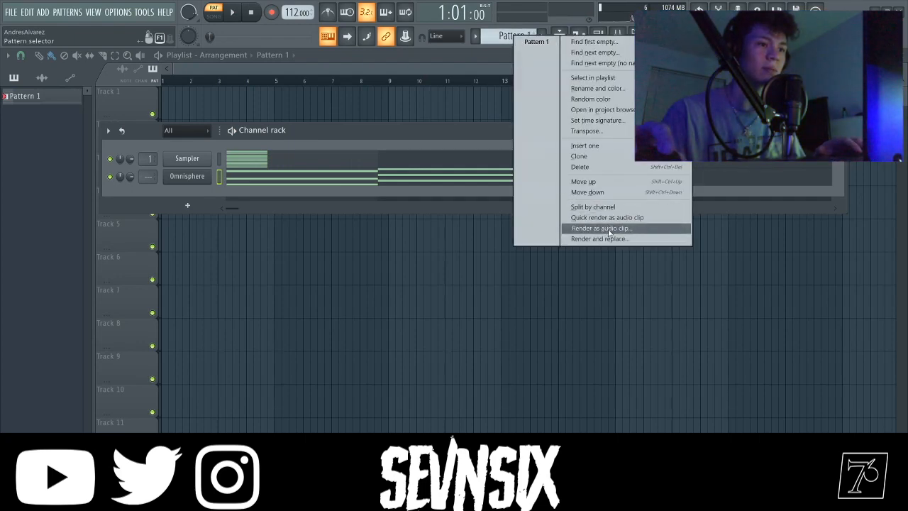
pyautogui.click(606, 230)
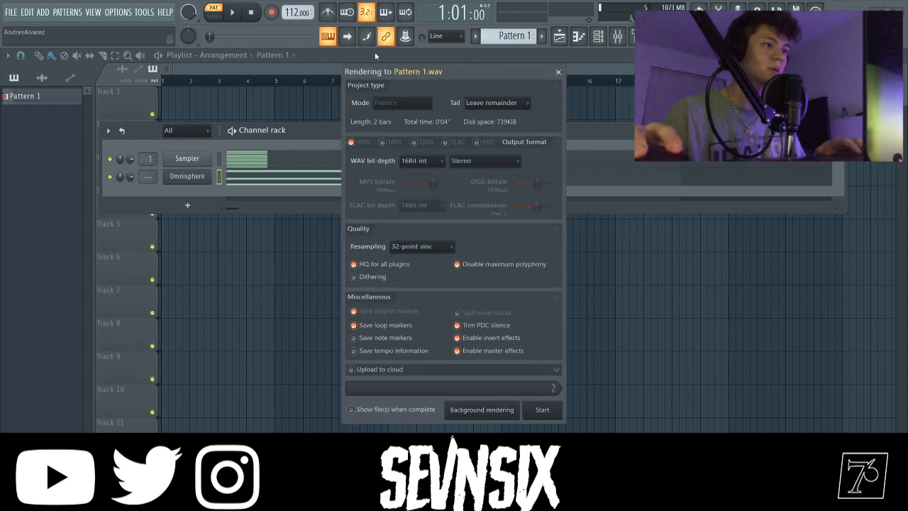
pyautogui.click(558, 73)
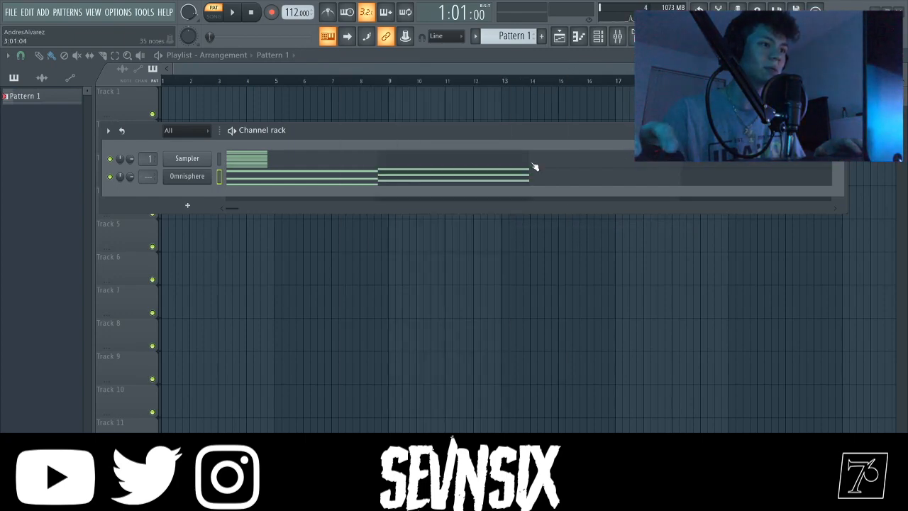
# Duplicate the two-bar Omnisphere chord progression into bars 3 and 4.
pyautogui.click(533, 174)
pyautogui.scroll(-3, 557, 181)
pyautogui.hotkey('ctrl', 'b')
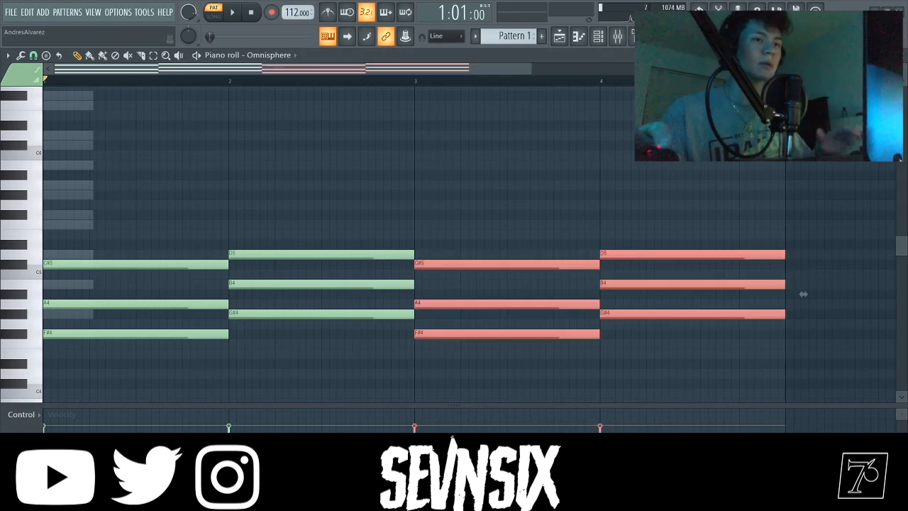
# Render the four-bar Pattern 1 as a WAV audio clip.
pyautogui.click(523, 40)
pyautogui.click(629, 242)
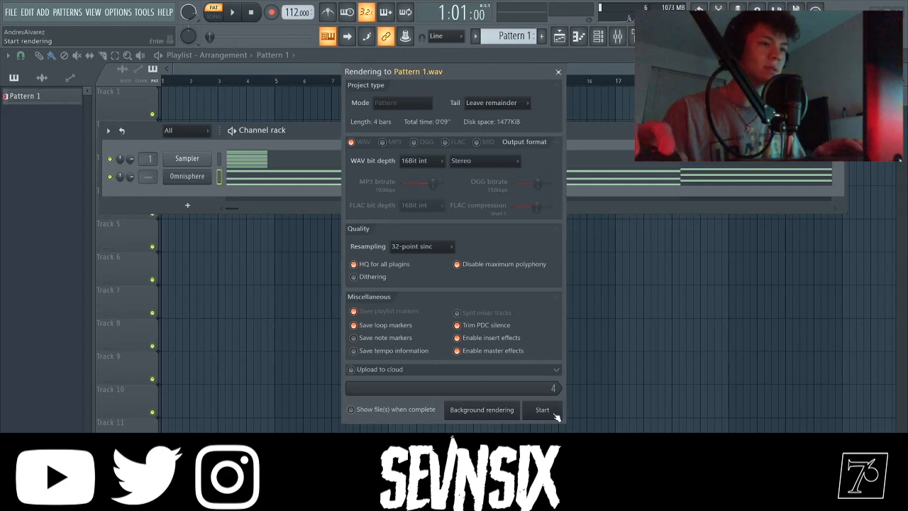
pyautogui.click(496, 103)
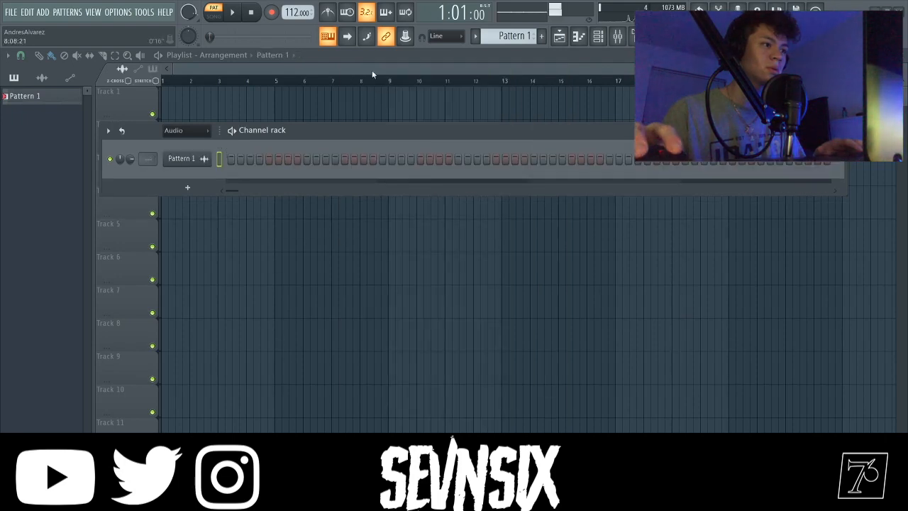
# Show all channels in the channel rack and place the rendered Pattern 1 clip at the start of playlist Track 1.
pyautogui.click(177, 130)
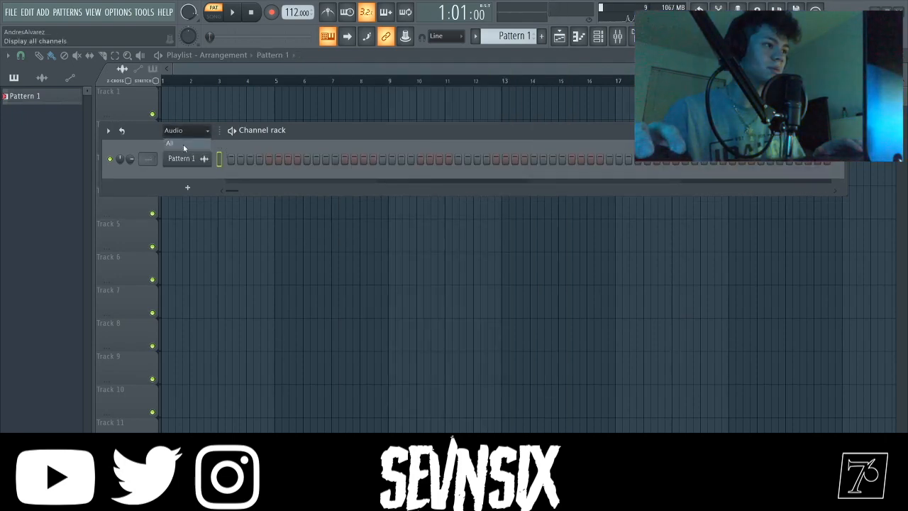
pyautogui.click(181, 144)
pyautogui.click(193, 199)
pyautogui.moveTo(292, 376); pyautogui.dragTo(174, 56)
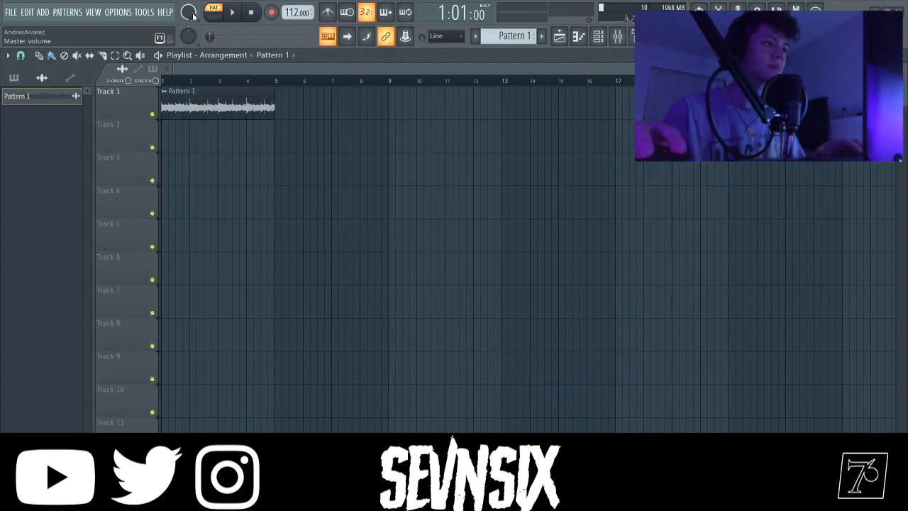
# Play the arrangement in song mode, try a second copy of the Pattern 1 clip at bar 5, and remove it.
pyautogui.click(232, 14)
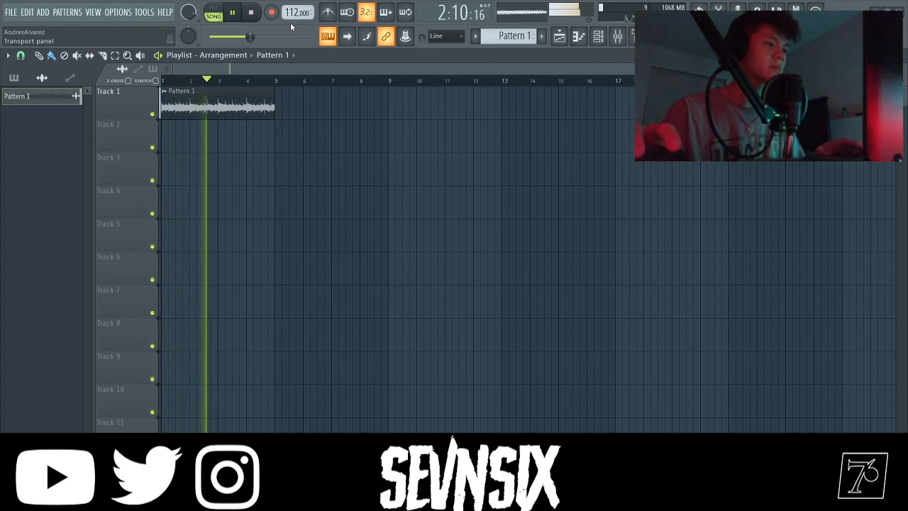
pyautogui.click(279, 106)
pyautogui.click(309, 101)
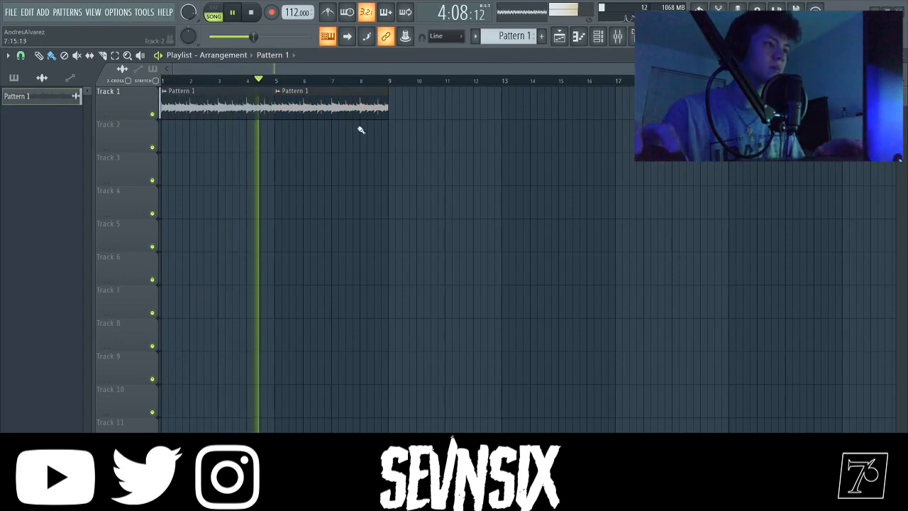
pyautogui.rightClick(322, 114)
pyautogui.click(254, 17)
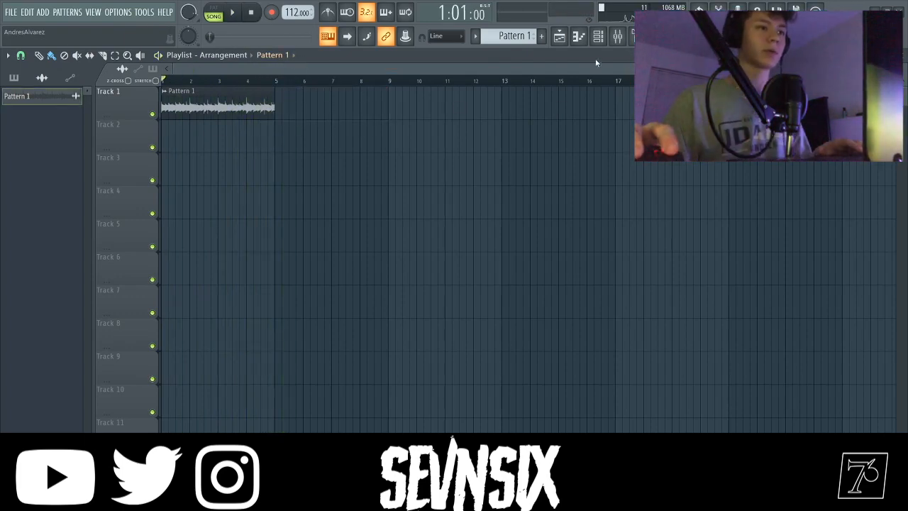
# Add a Kontakt 5 instrument channel to the project.
pyautogui.click(599, 37)
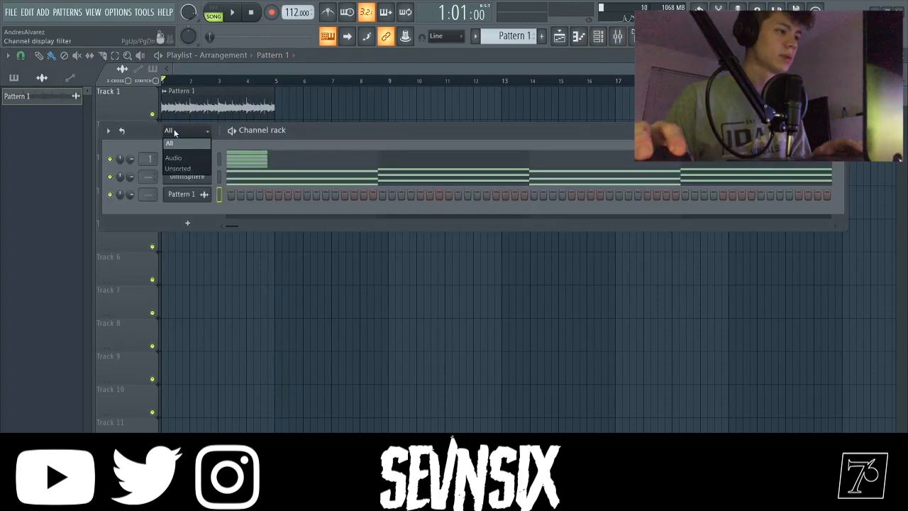
pyautogui.click(176, 145)
pyautogui.click(43, 12)
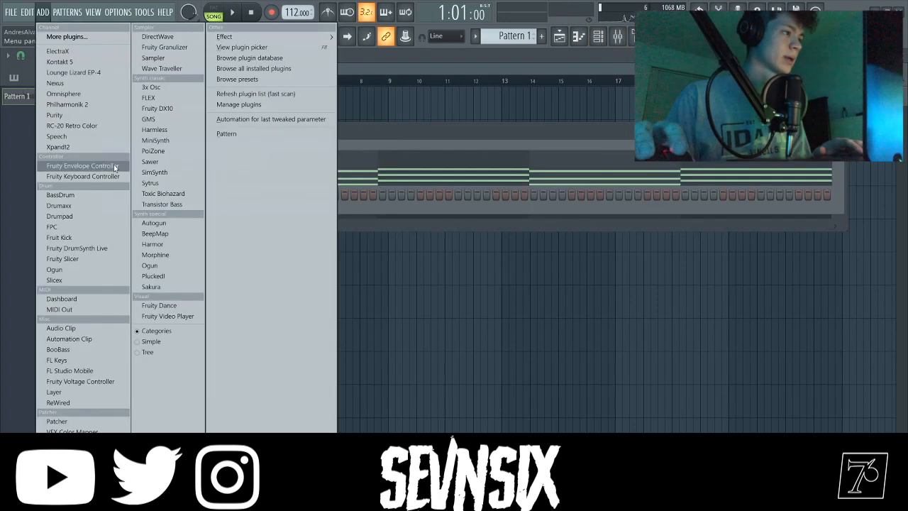
pyautogui.click(59, 61)
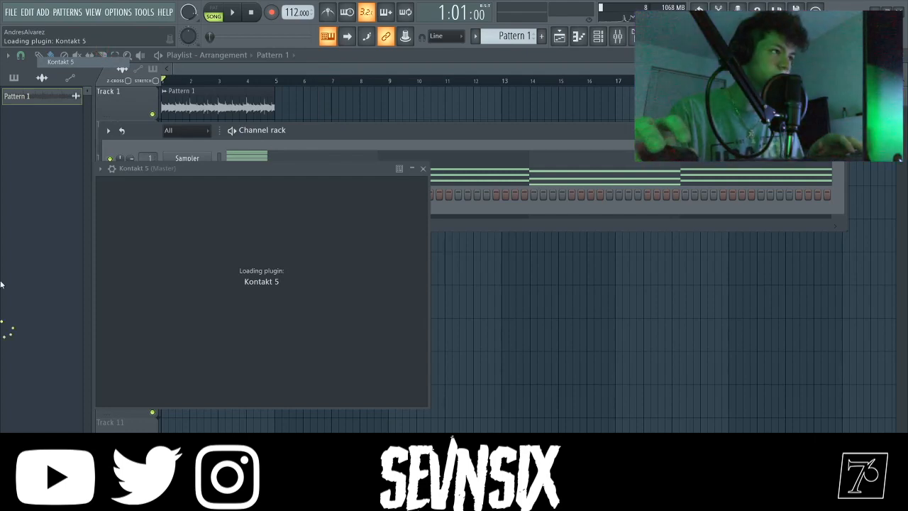
# Load the Jubal Flute instrument from the KLC library into Kontakt 5.
pyautogui.scroll(-3, 129, 264)
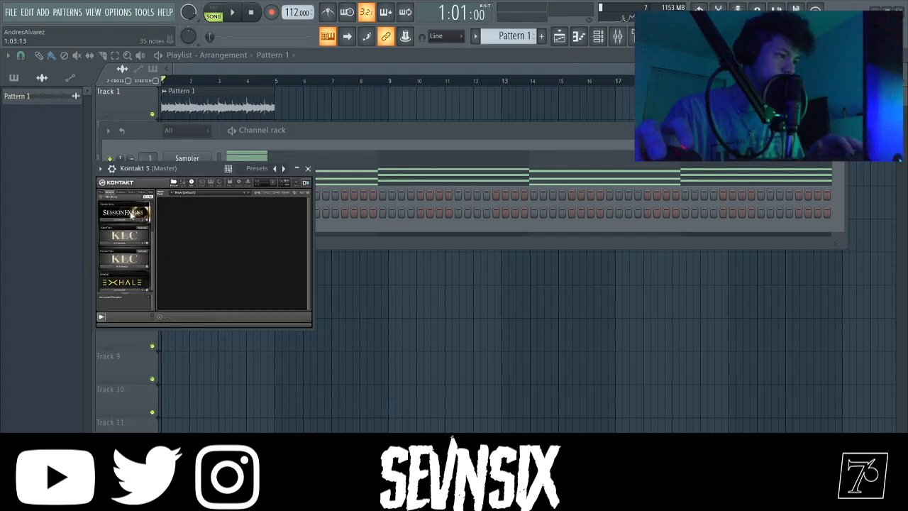
pyautogui.click(123, 246)
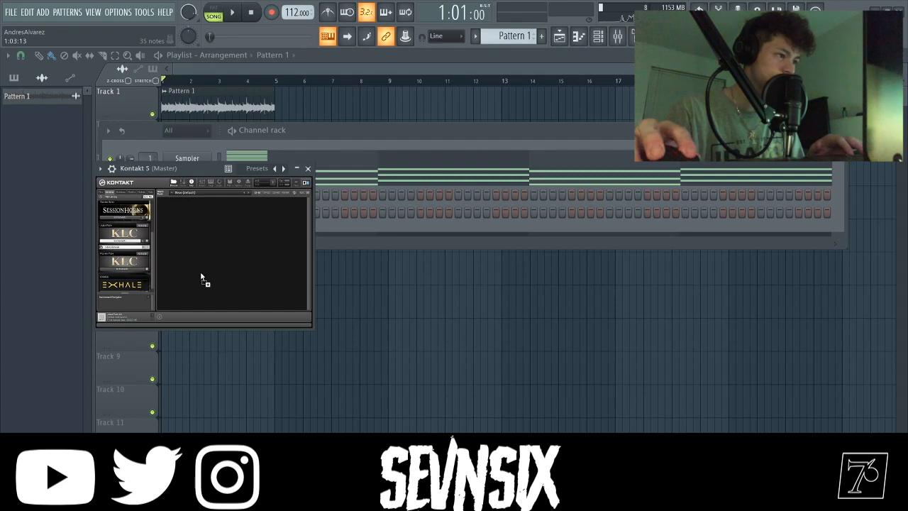
pyautogui.moveTo(201, 274); pyautogui.dragTo(201, 274)
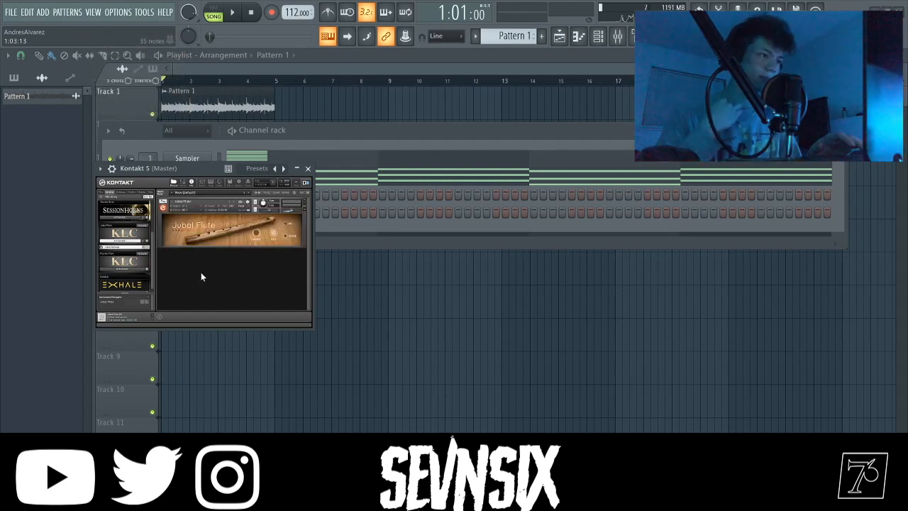
pyautogui.click(424, 143)
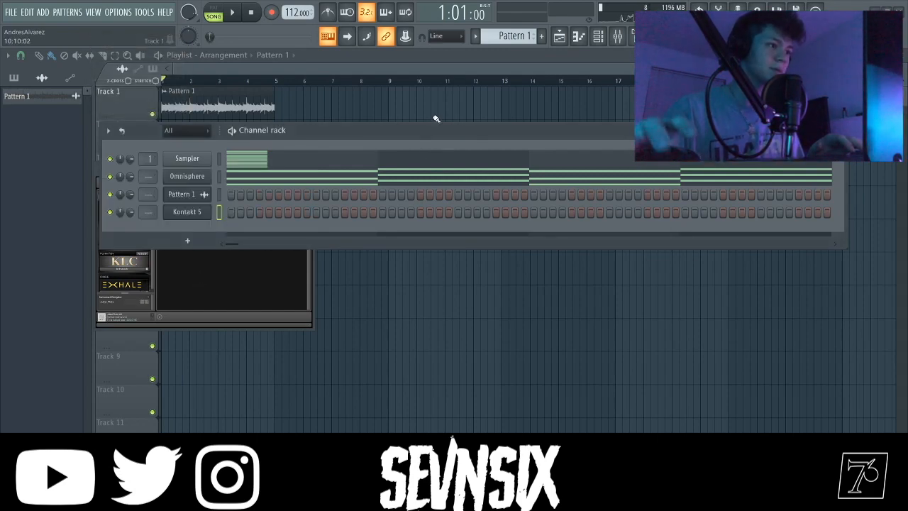
# Audition the flute in the Kontakt 5 piano roll and draw a one-bar note at the start of the pattern.
pyautogui.rightClick(206, 207)
pyautogui.click(232, 212)
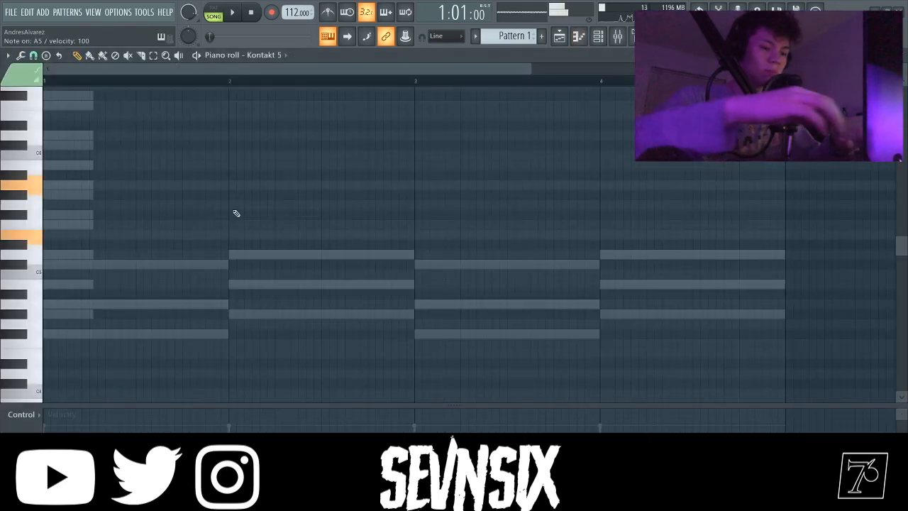
pyautogui.press('w')
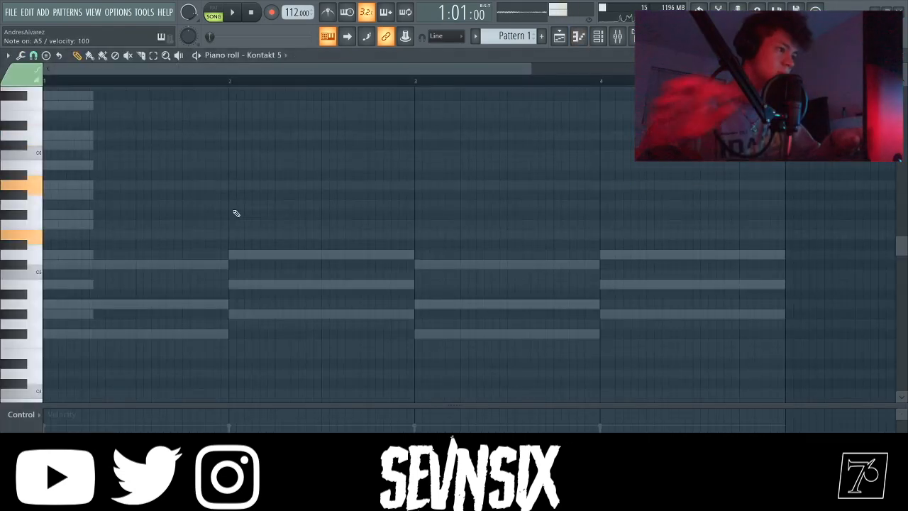
pyautogui.click(50, 226)
pyautogui.click(904, 54)
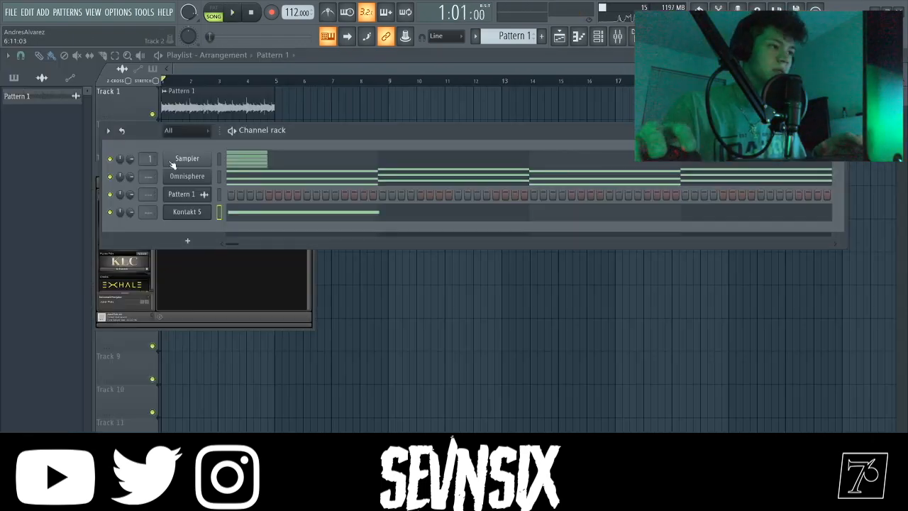
pyautogui.rightClick(389, 100)
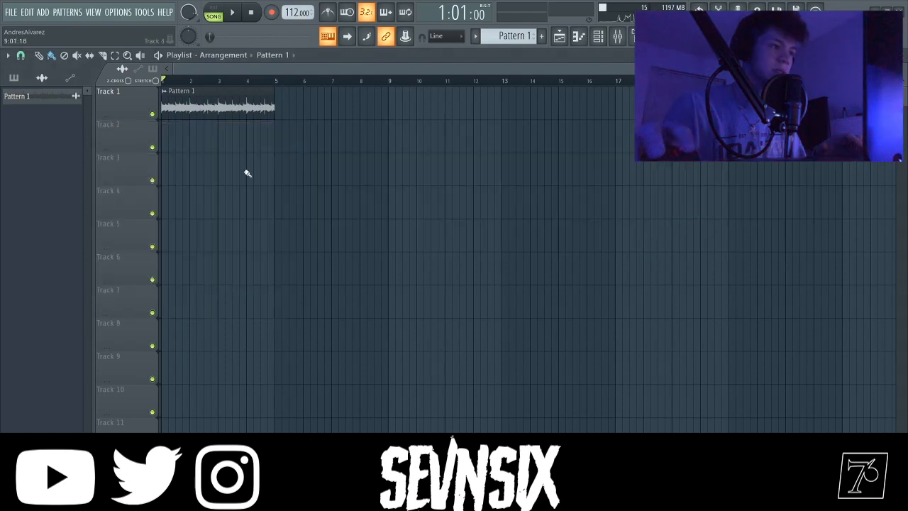
pyautogui.moveTo(287, 197); pyautogui.dragTo(226, 150)
pyautogui.hotkey('ctrl', 'z')
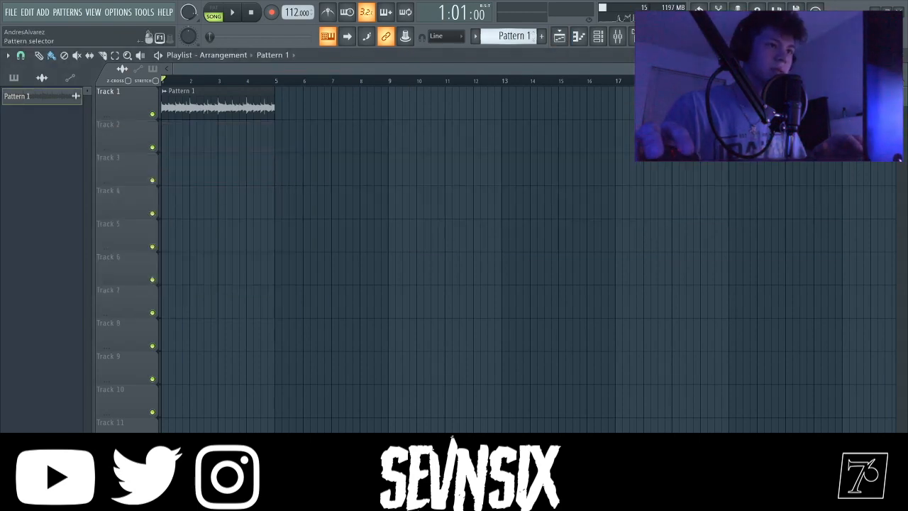
# Place a Pattern 1 pattern clip at the start of Track 2 and open the Kontakt 5 piano roll.
pyautogui.moveTo(298, 138); pyautogui.dragTo(170, 138)
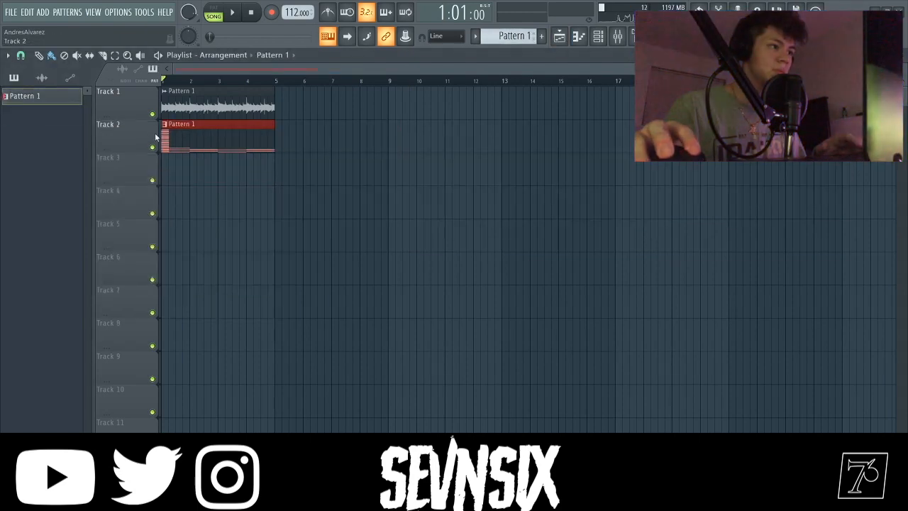
pyautogui.press('space')
pyautogui.click(596, 39)
pyautogui.press('space')
pyautogui.click(268, 212)
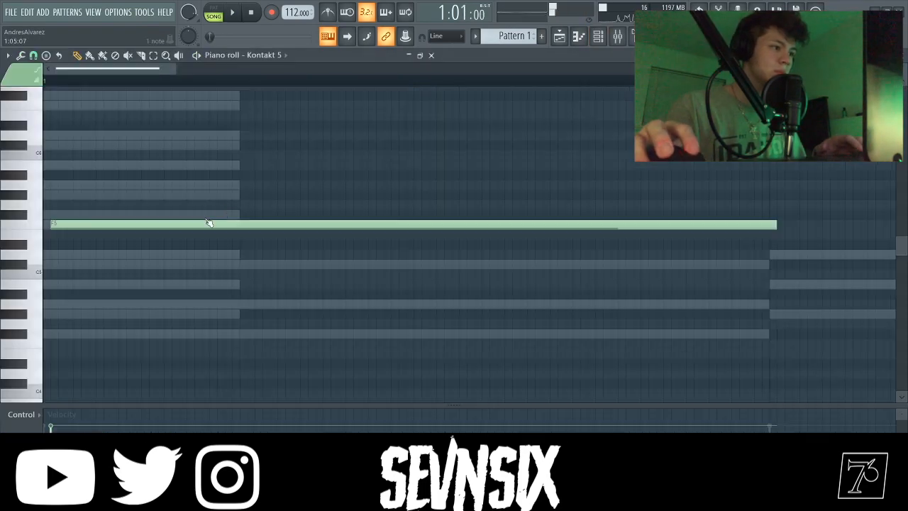
# Replace the long F5 note with a half-bar C#5 note at the start of the pattern.
pyautogui.scroll(-4, 208, 223)
pyautogui.click(119, 219)
pyautogui.rightClick(112, 216)
pyautogui.rightClick(107, 224)
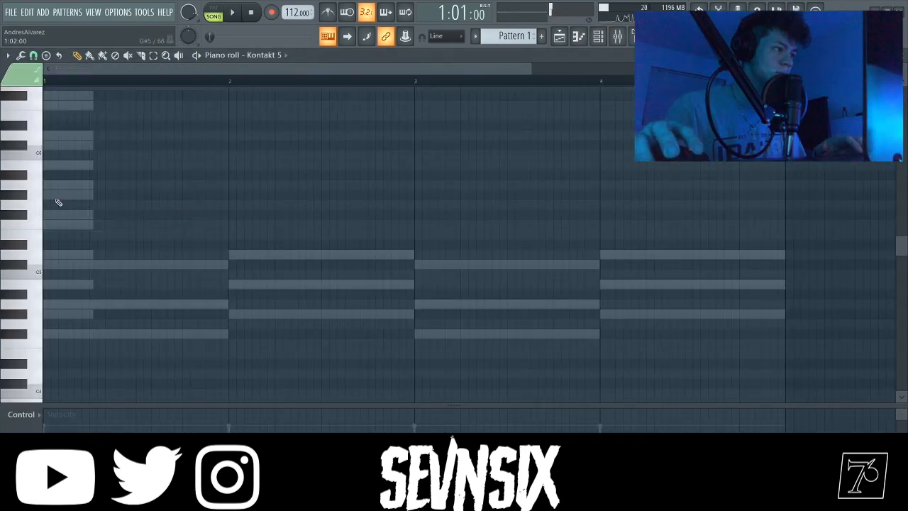
pyautogui.moveTo(84, 193); pyautogui.dragTo(86, 270)
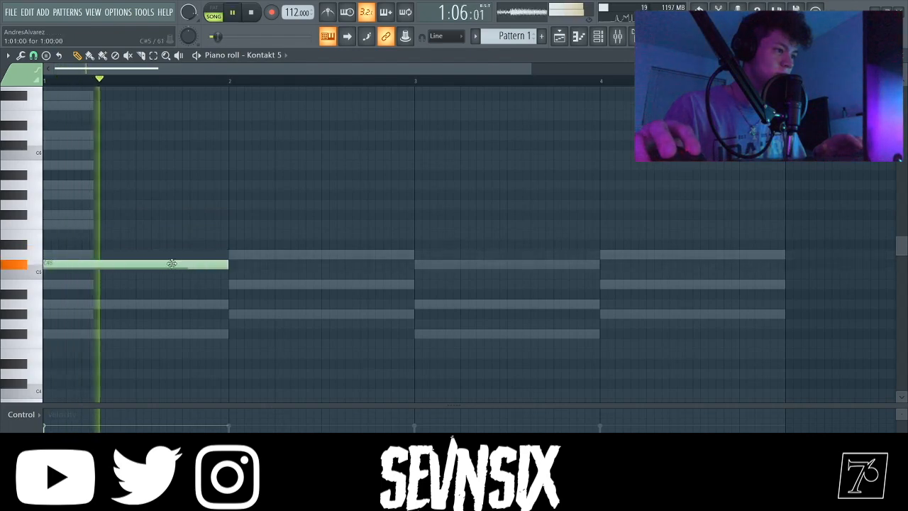
pyautogui.moveTo(228, 266); pyautogui.dragTo(128, 279)
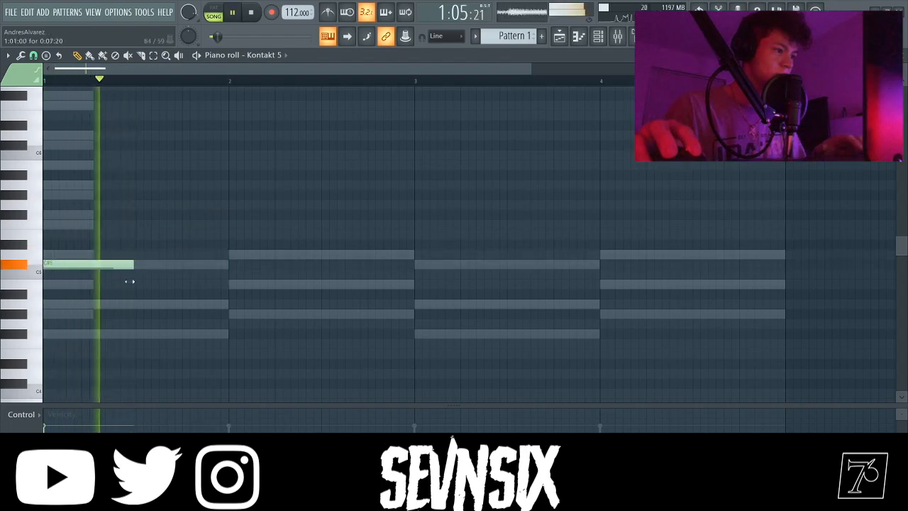
pyautogui.press('space')
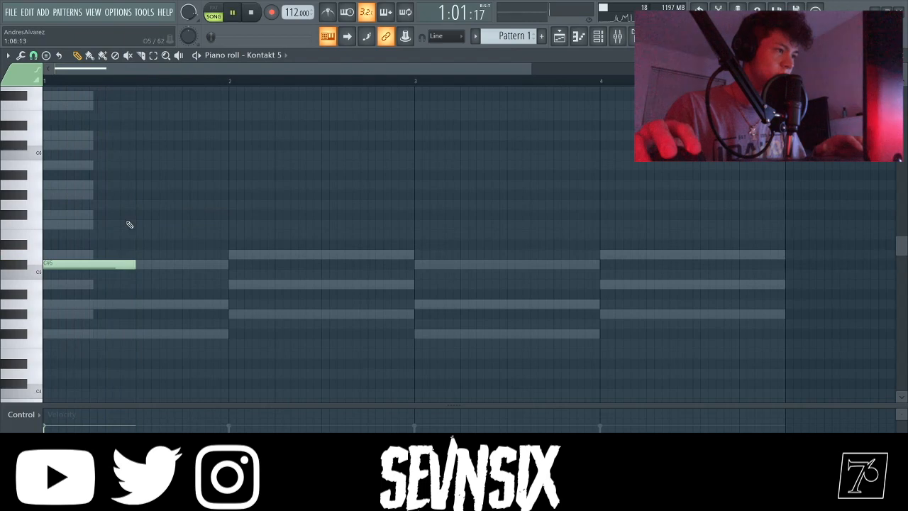
# Draw two-step A5 and G#5 notes at 1:13 and 2:01, and an eight-step F#5 note at 2:05.
pyautogui.click(33, 55)
pyautogui.click(50, 200)
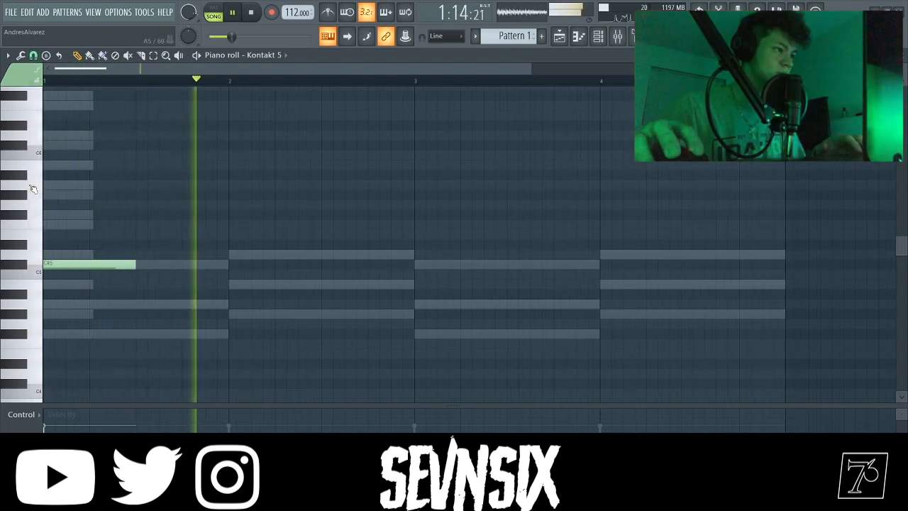
pyautogui.moveTo(32, 189); pyautogui.dragTo(23, 215)
pyautogui.click(184, 186)
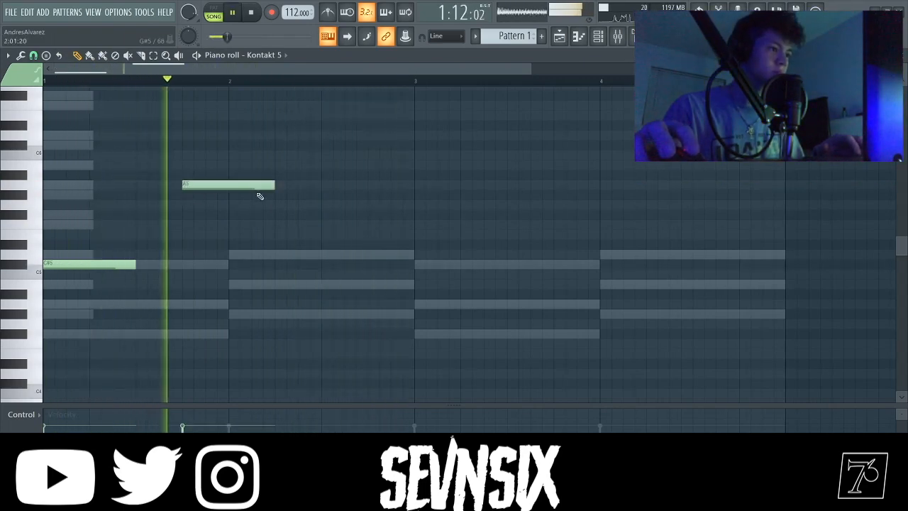
pyautogui.press('space')
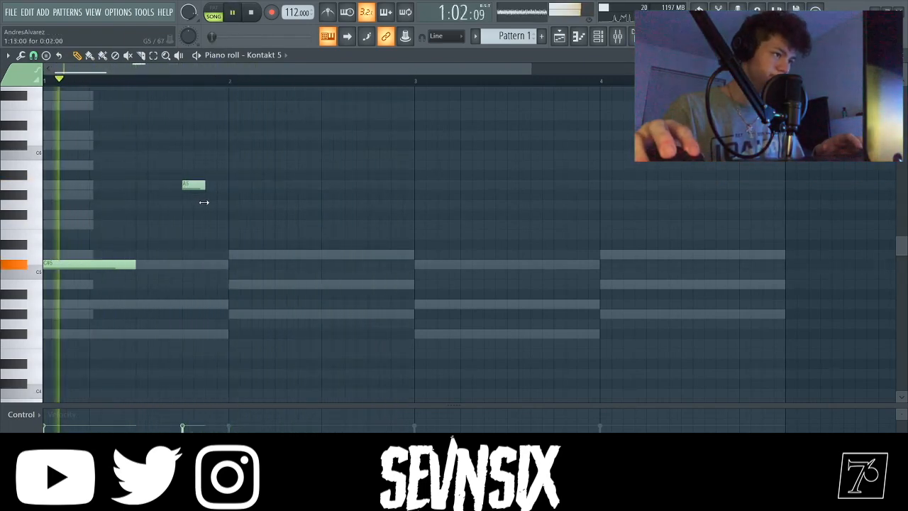
pyautogui.click(207, 194)
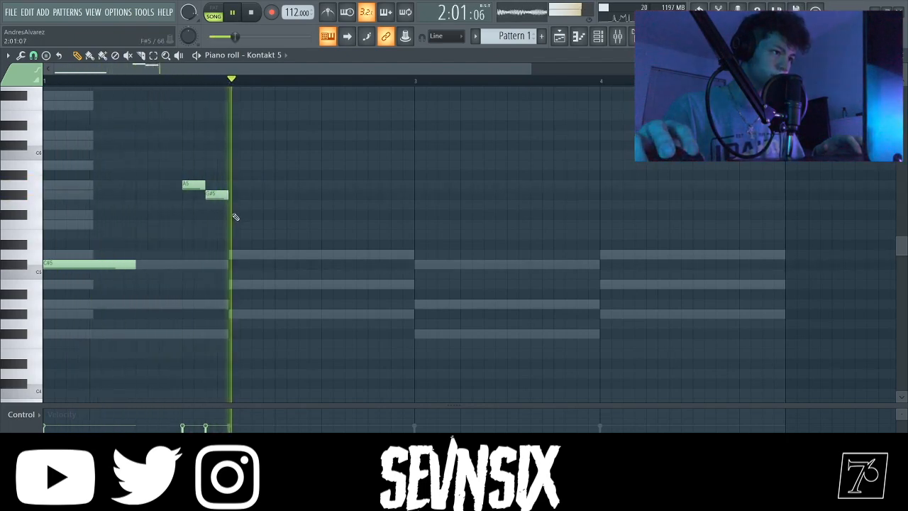
pyautogui.moveTo(214, 196); pyautogui.dragTo(236, 197)
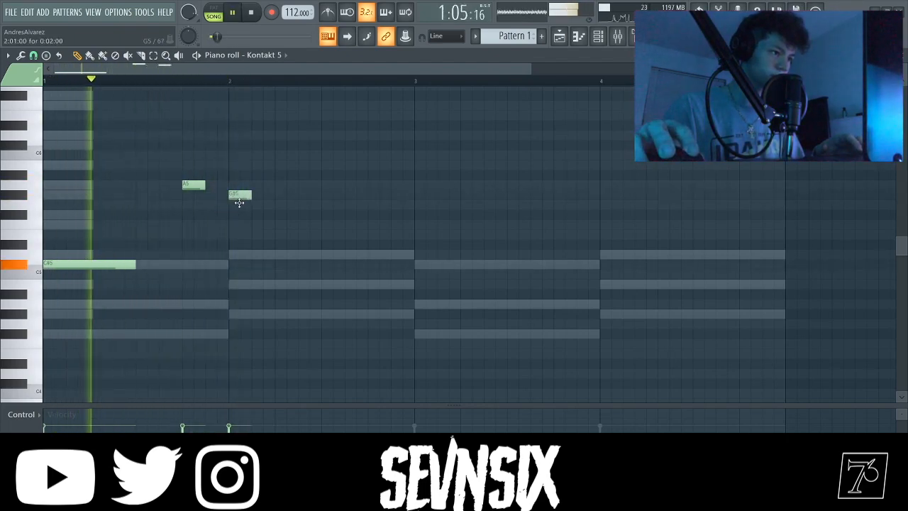
pyautogui.click(277, 214)
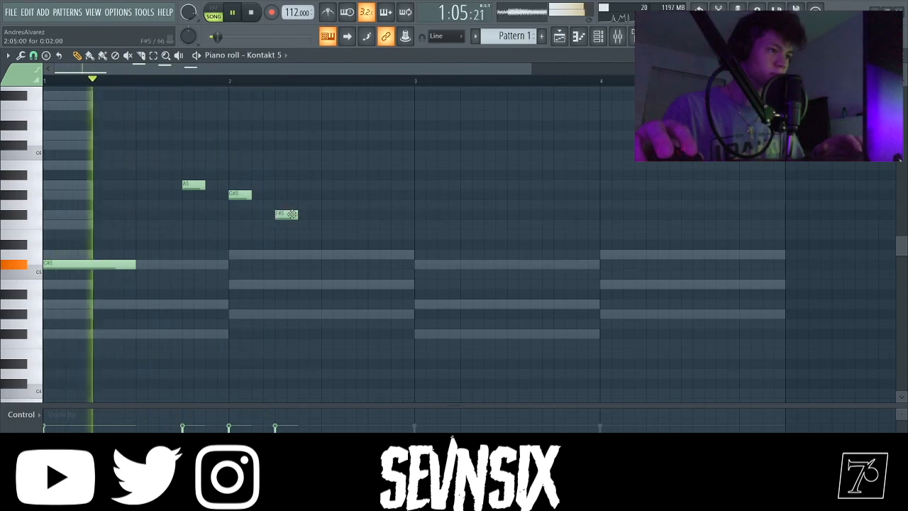
pyautogui.moveTo(298, 214); pyautogui.dragTo(364, 229)
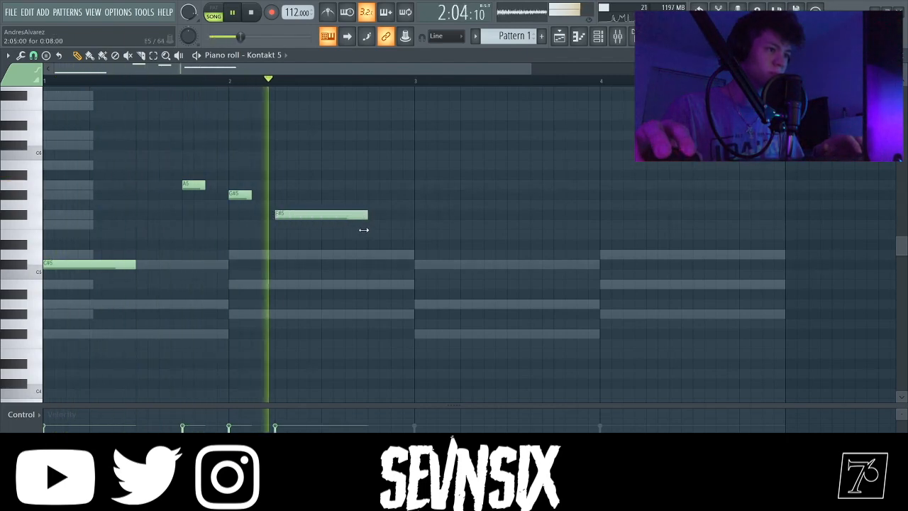
# Try the flute melody one octave higher and transpose it back down.
pyautogui.hotkey('ctrl', 'Up')
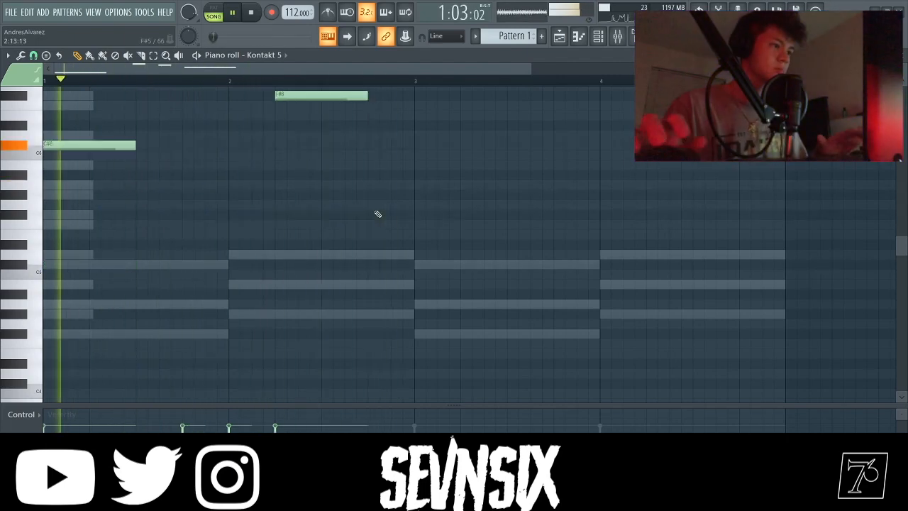
pyautogui.scroll(5, 418, 252)
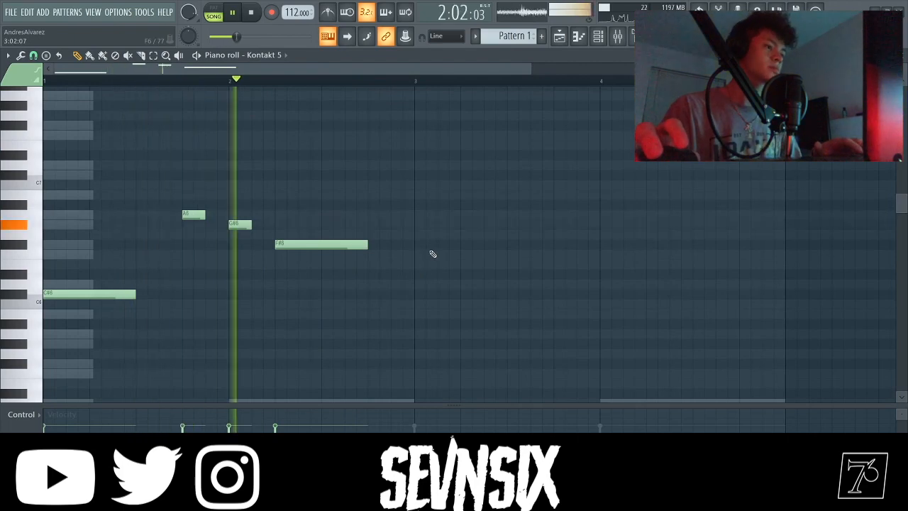
pyautogui.scroll(-1, 432, 254)
pyautogui.hotkey('ctrl', 'Down')
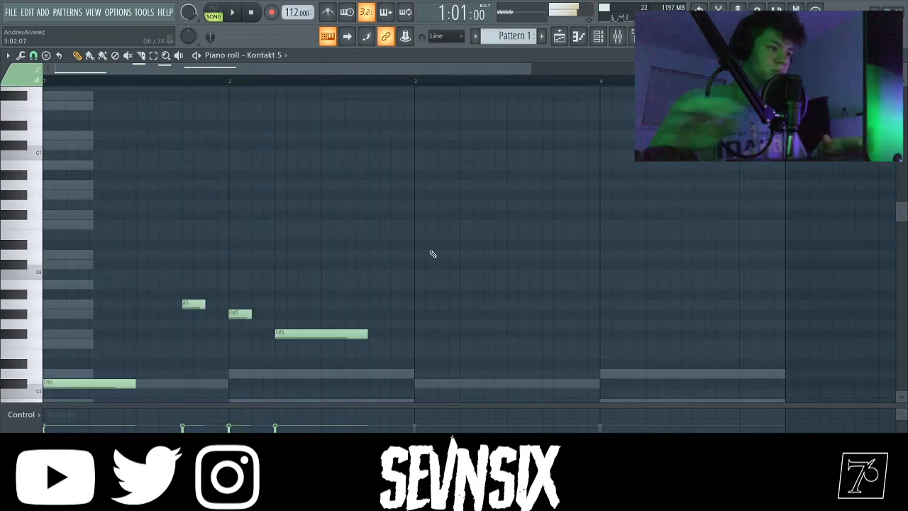
pyautogui.scroll(-4, 402, 270)
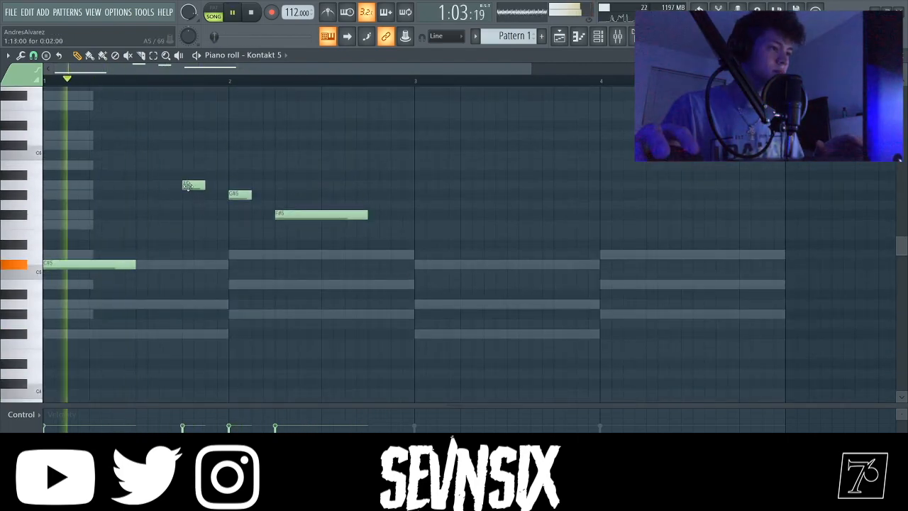
# Try the short A5 and G#5 notes in a rising order at earlier positions, and delete both notes.
pyautogui.moveTo(190, 186); pyautogui.dragTo(169, 196)
pyautogui.press('space')
pyautogui.press('space')
pyautogui.press('space')
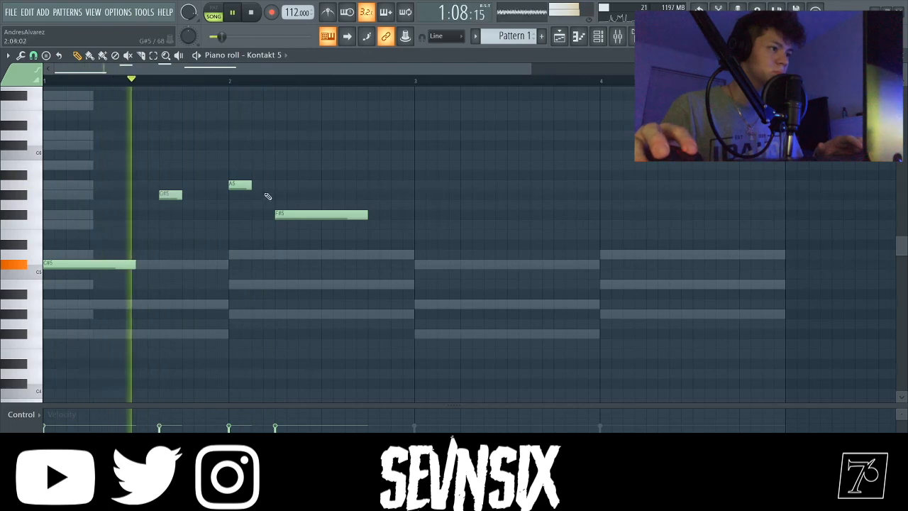
pyautogui.moveTo(240, 185); pyautogui.dragTo(140, 196)
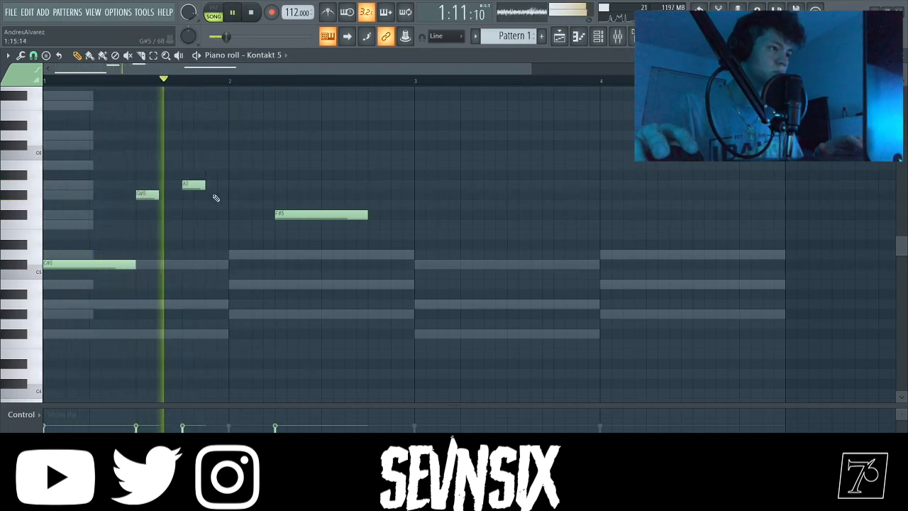
pyautogui.rightClick(148, 194)
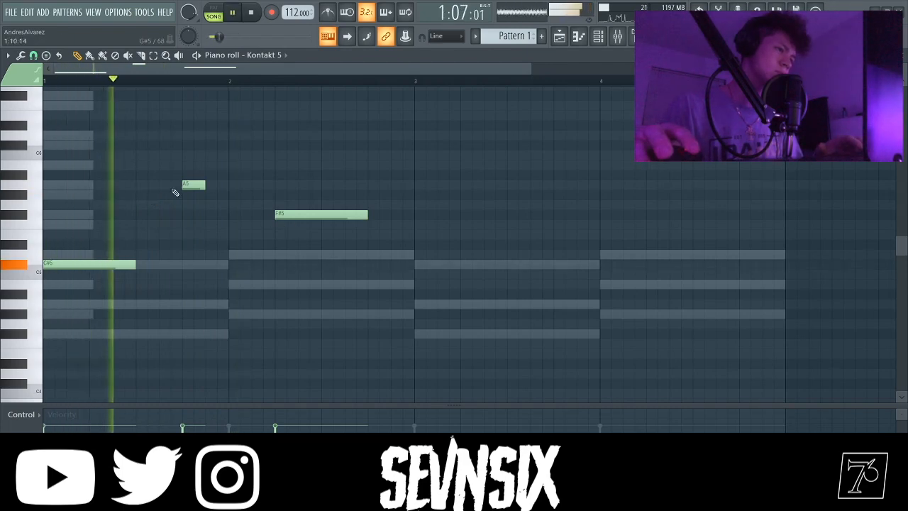
pyautogui.rightClick(191, 186)
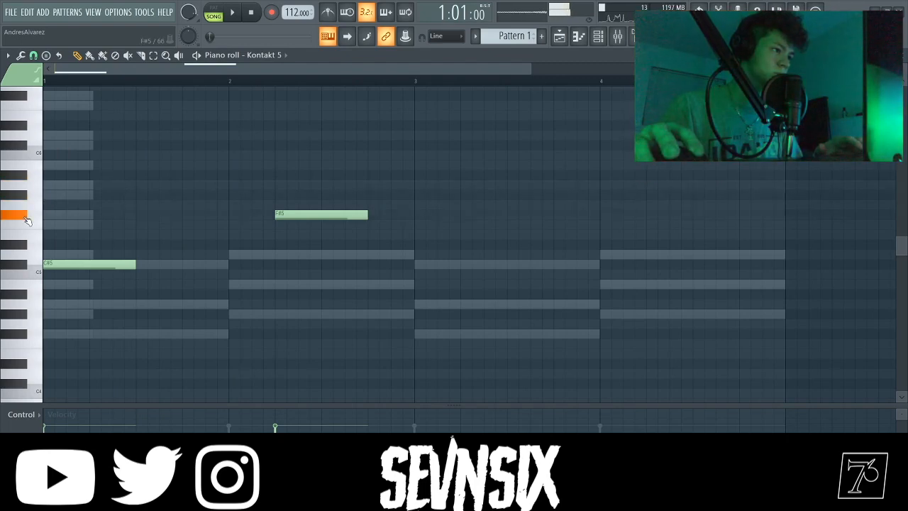
# Draw four-step A5 and G#5 notes at 1:13 and 2:01, and extend the F#5 note to the end of bar 2.
pyautogui.click(189, 185)
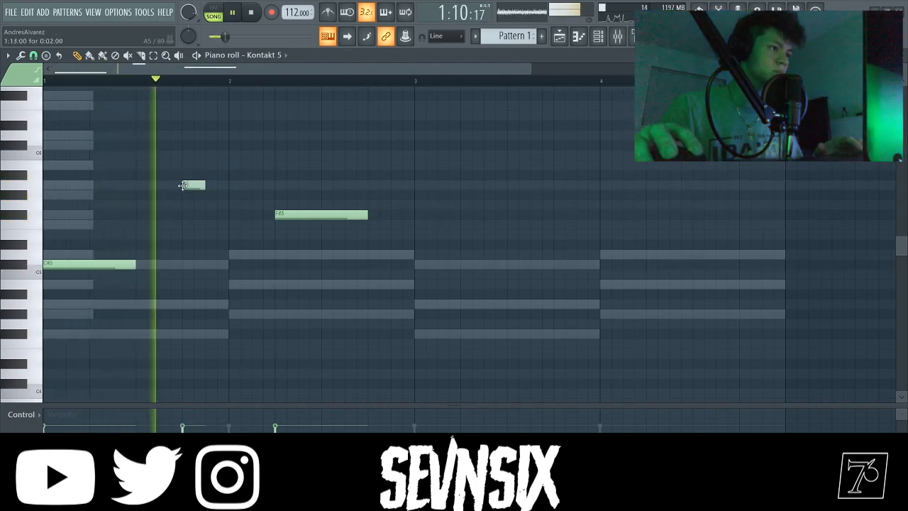
pyautogui.press('space')
pyautogui.press('space')
pyautogui.moveTo(204, 186); pyautogui.dragTo(231, 193)
pyautogui.click(232, 195)
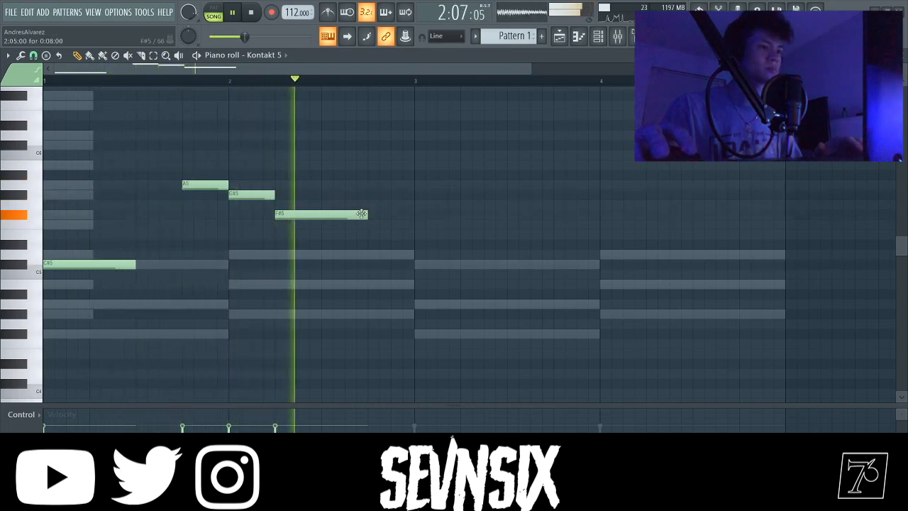
pyautogui.moveTo(365, 214); pyautogui.dragTo(416, 229)
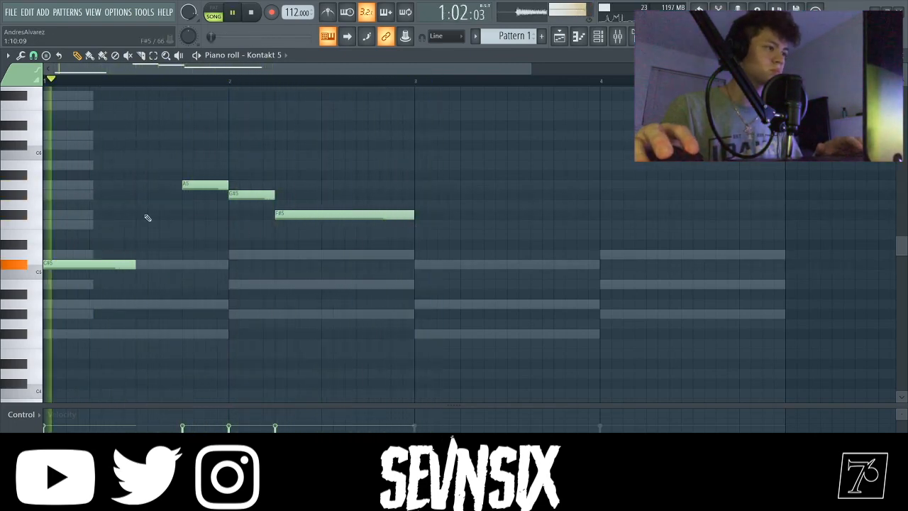
# Try an extra note at 1:11, first as F5 and as a two-step B5, and remove it.
pyautogui.press('space')
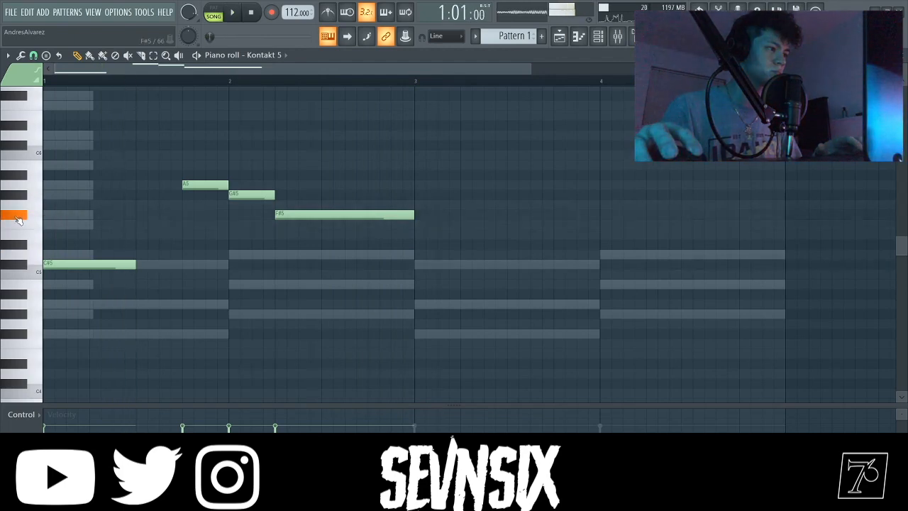
pyautogui.press('space')
pyautogui.press('space')
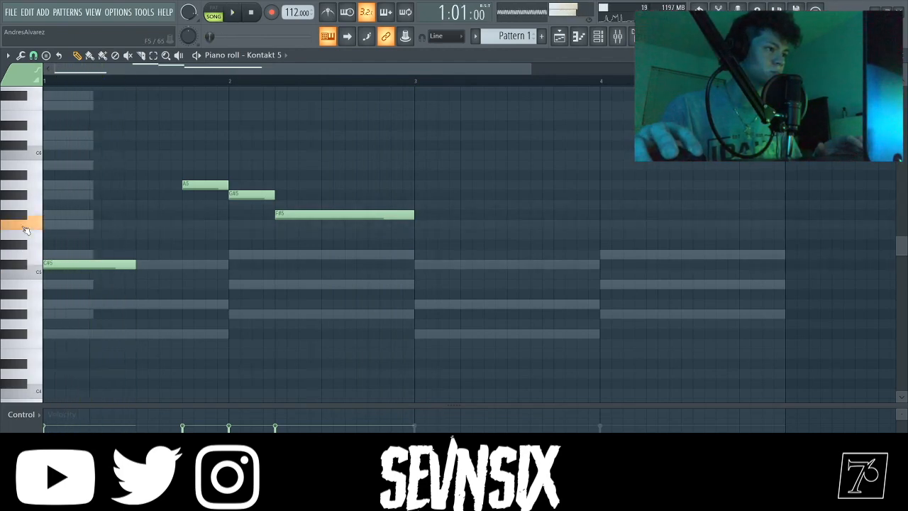
pyautogui.press('space')
pyautogui.press('space')
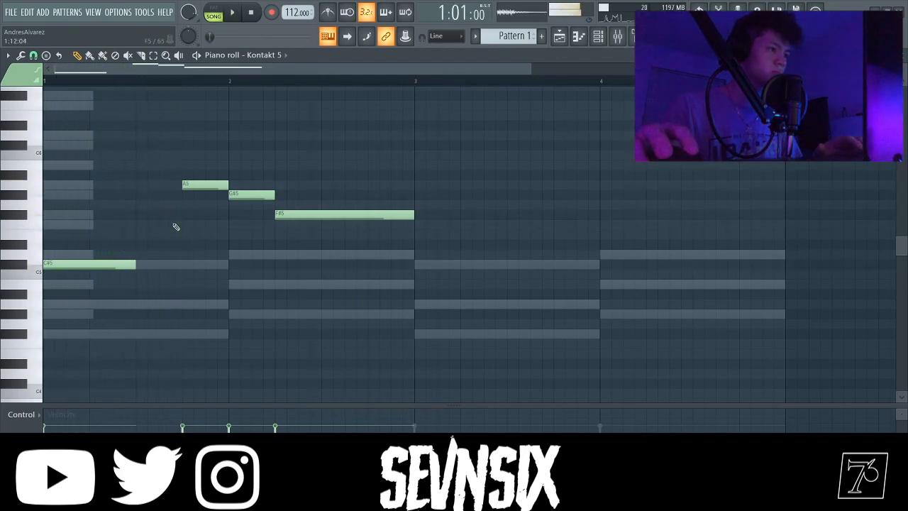
pyautogui.press('space')
pyautogui.click(165, 224)
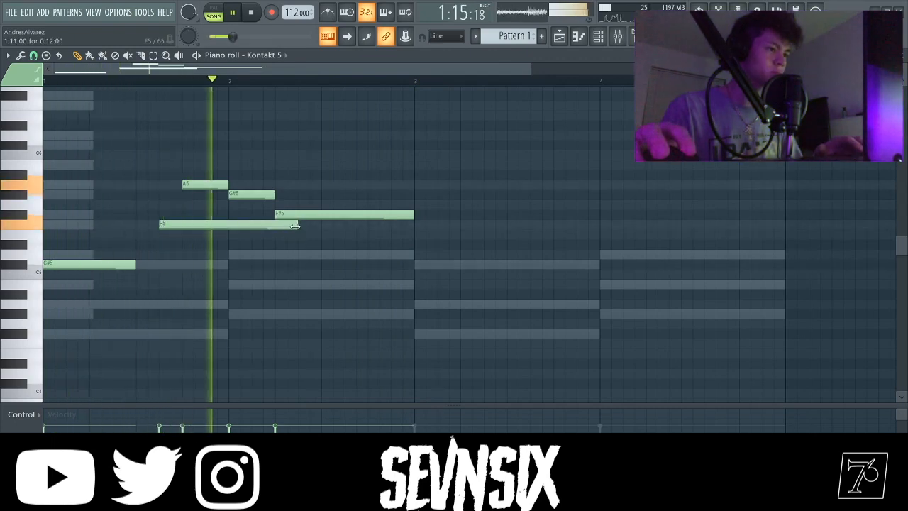
pyautogui.moveTo(295, 225); pyautogui.dragTo(166, 163)
pyautogui.press('space')
pyautogui.press('space')
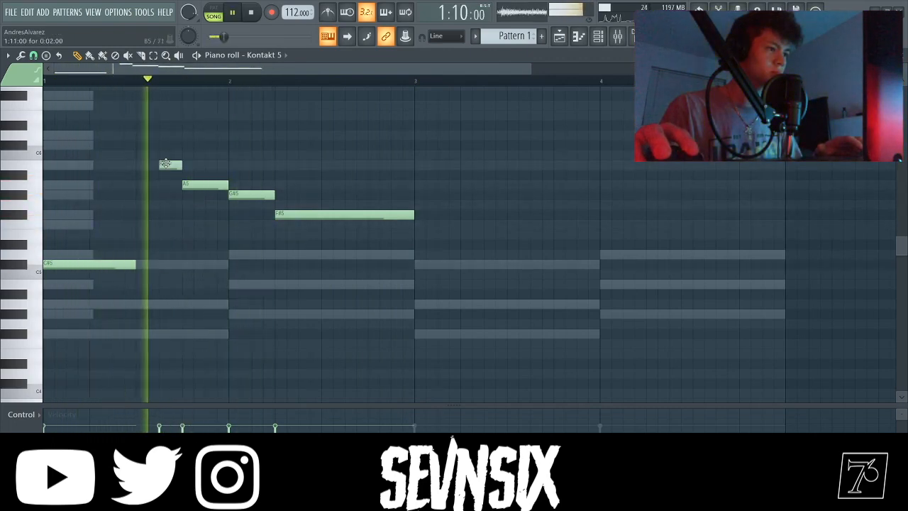
pyautogui.rightClick(167, 164)
pyautogui.press('space')
pyautogui.press('space')
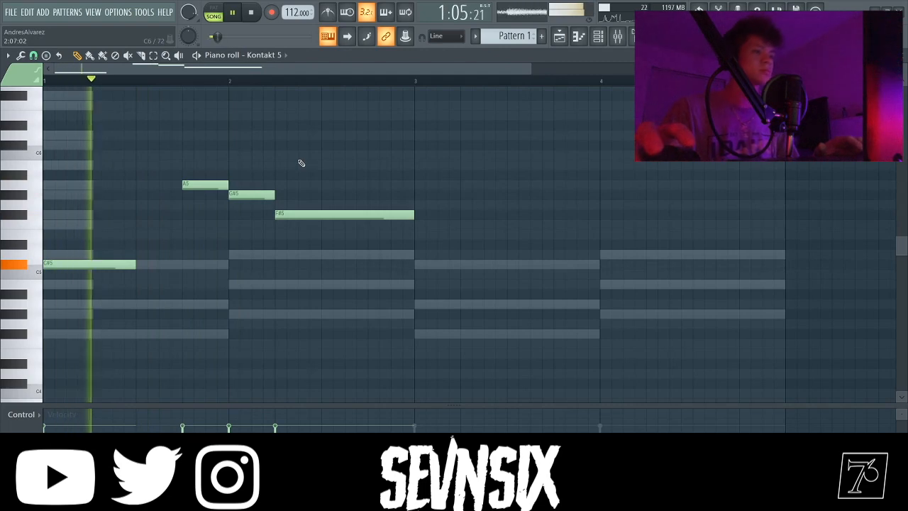
# Duplicate the two-bar flute phrase into bars 3 and 4 and deselect the copied notes.
pyautogui.press('space')
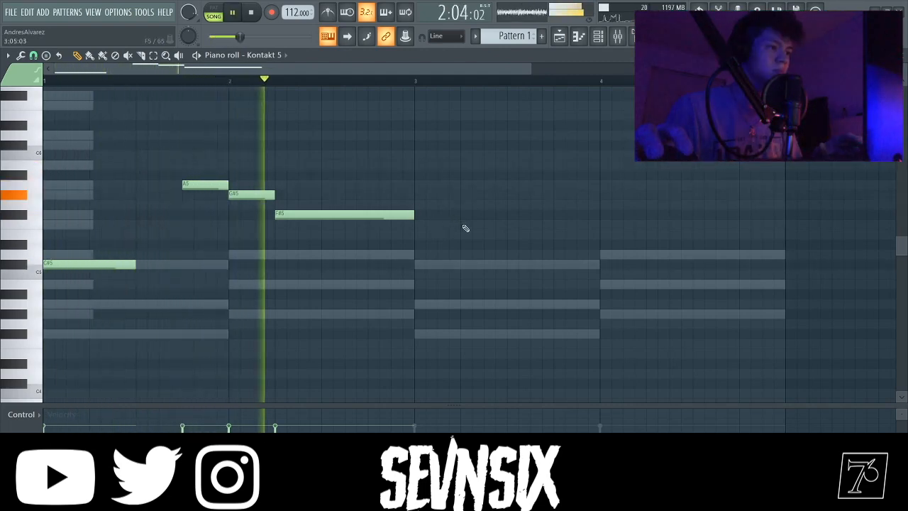
pyautogui.hotkey('ctrl', 'b')
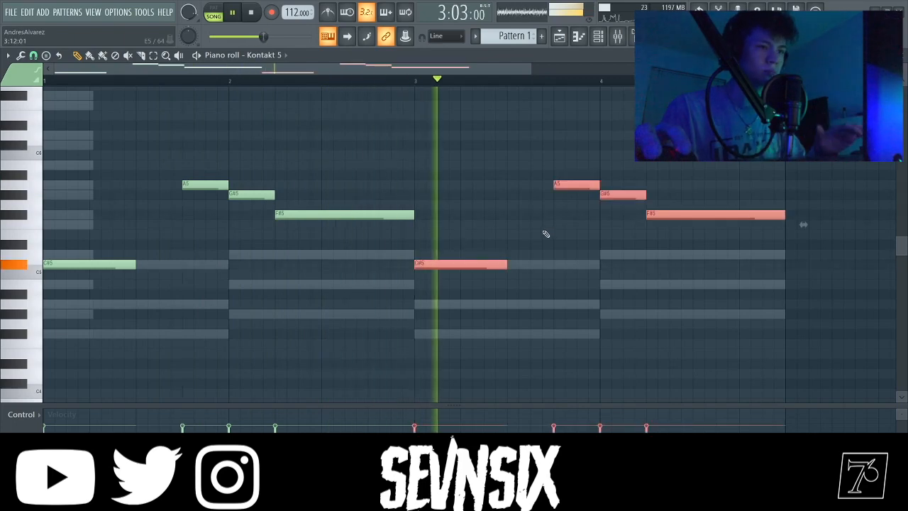
pyautogui.keyDown('ctrl'); pyautogui.click(523, 139); pyautogui.keyUp('ctrl')
pyautogui.press('space')
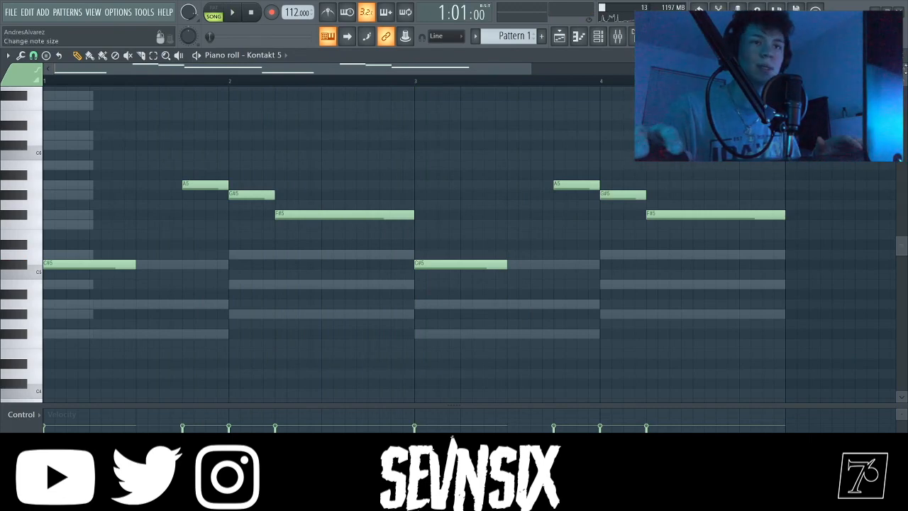
# Close the flute piano roll, find the OZ - Secret Bounce Vol.1 drum kit among the sample folders and open its Claps folder.
pyautogui.click(905, 62)
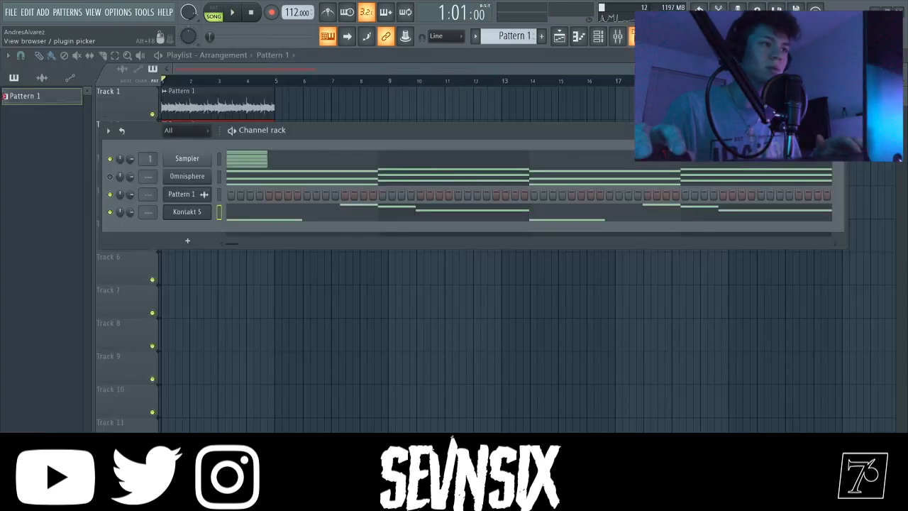
pyautogui.click(409, 37)
pyautogui.scroll(-15, 44, 246)
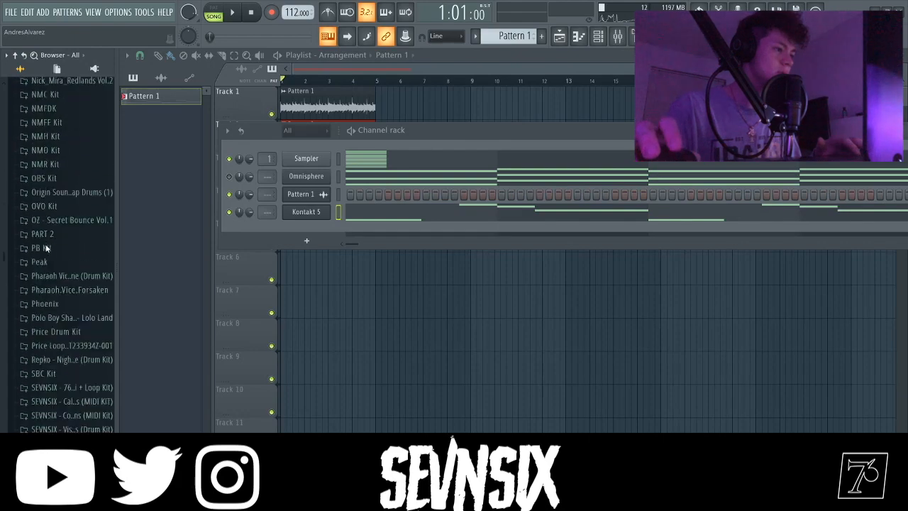
pyautogui.scroll(6, 47, 242)
pyautogui.scroll(2, 47, 238)
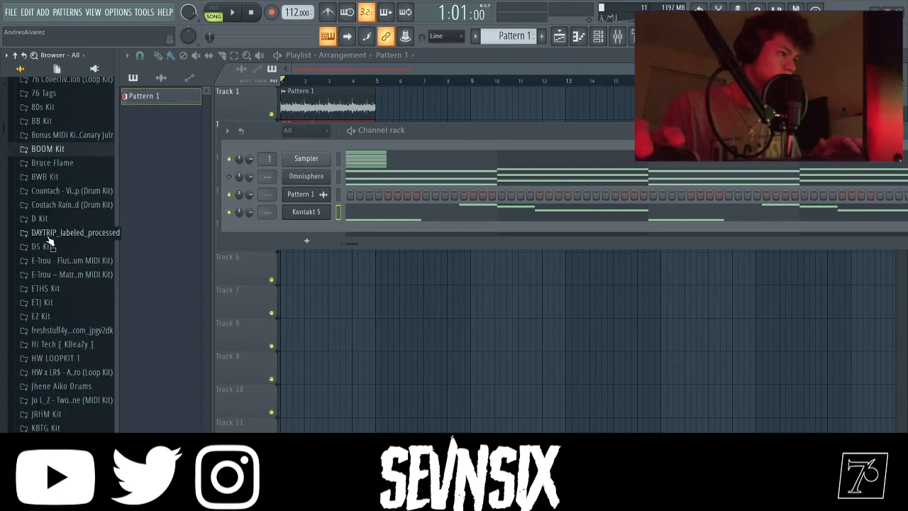
pyautogui.scroll(-12, 46, 236)
pyautogui.scroll(5, 35, 283)
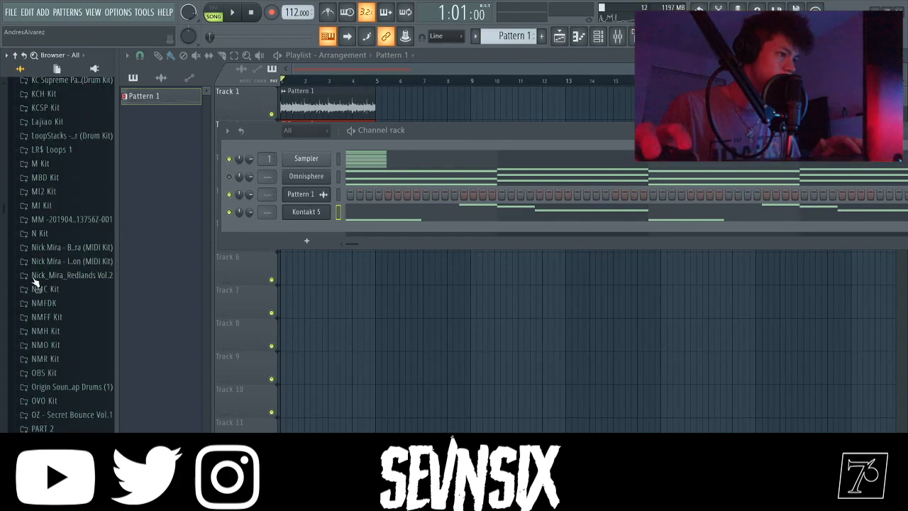
pyautogui.click(49, 414)
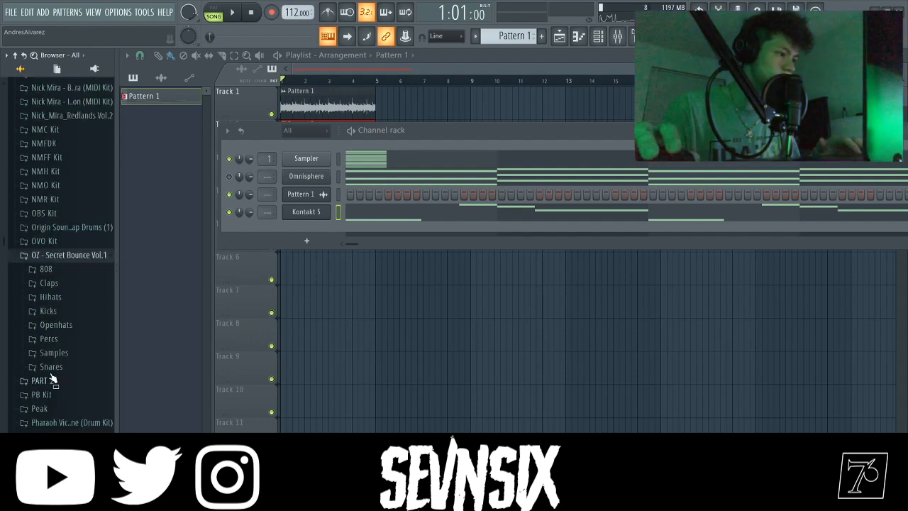
pyautogui.click(50, 246)
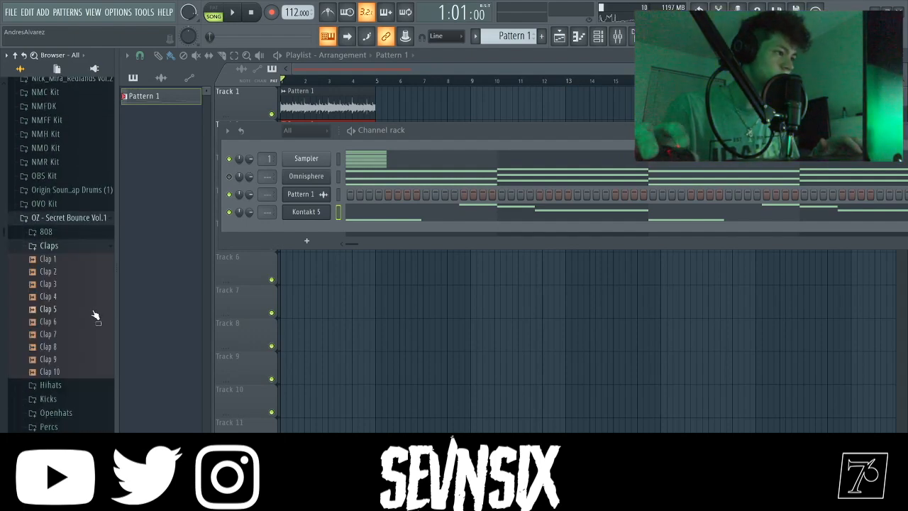
# Add Clap 5 as a new channel and place a clap on step 9 of each of the four bars.
pyautogui.click(60, 298)
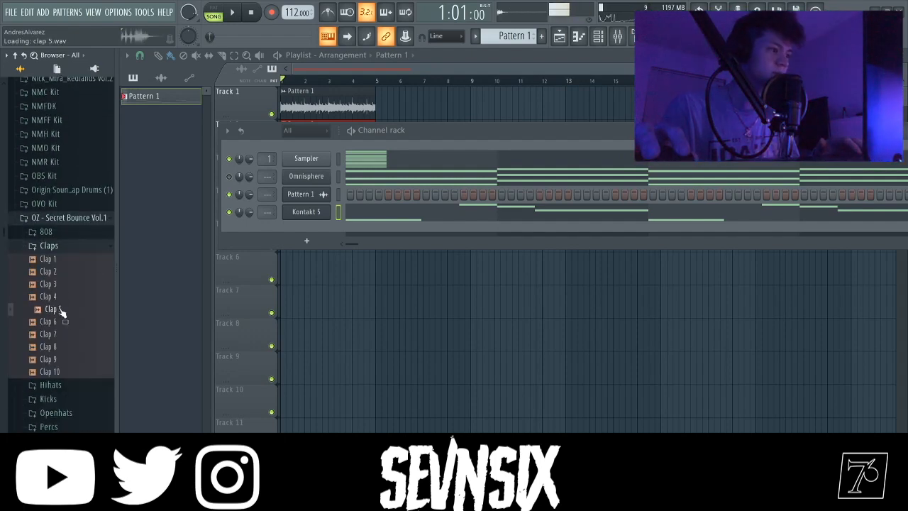
pyautogui.moveTo(416, 225); pyautogui.dragTo(416, 226)
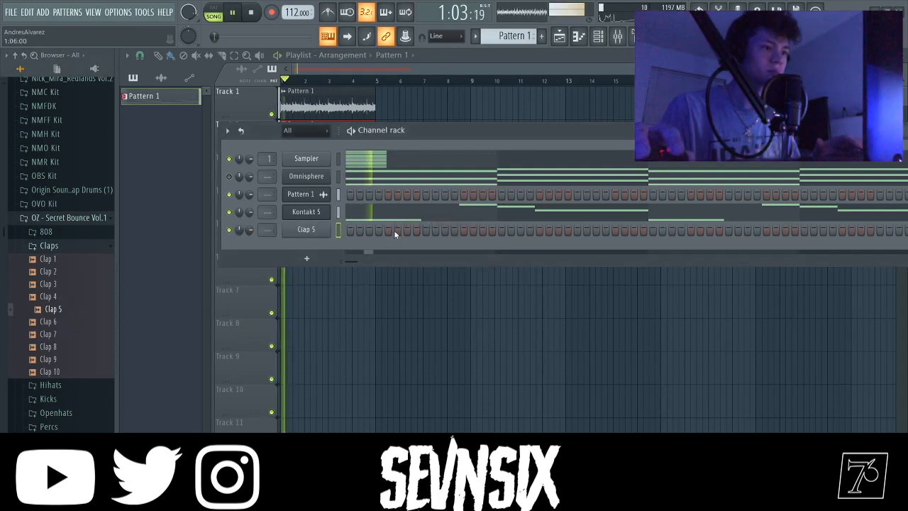
pyautogui.click(425, 229)
pyautogui.click(576, 229)
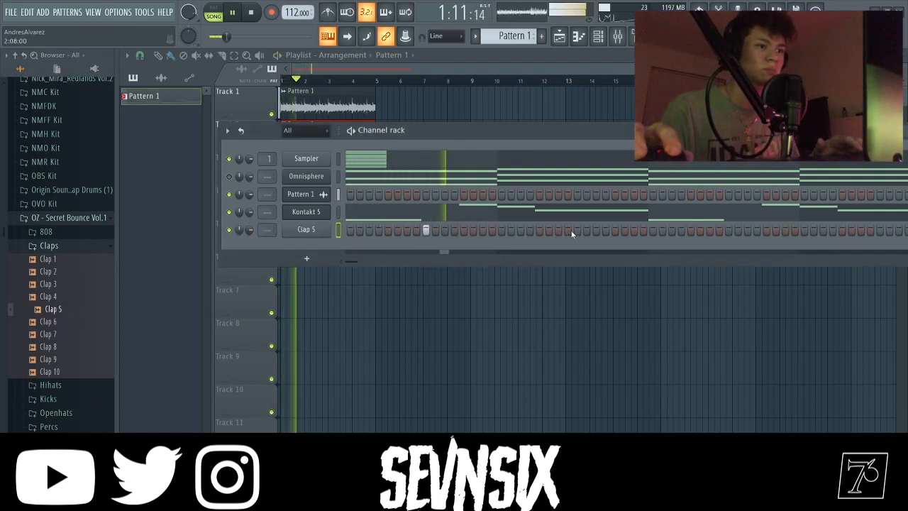
pyautogui.click(729, 229)
pyautogui.click(880, 229)
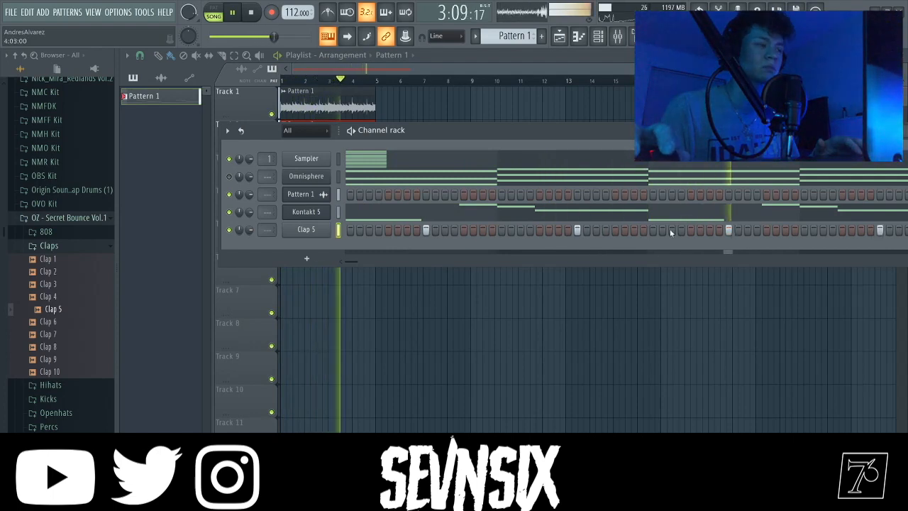
# Audition the kit's 808 samples, add 808 (LifeIsGood) as a new channel and enable its volume envelope.
pyautogui.click(50, 245)
pyautogui.click(49, 233)
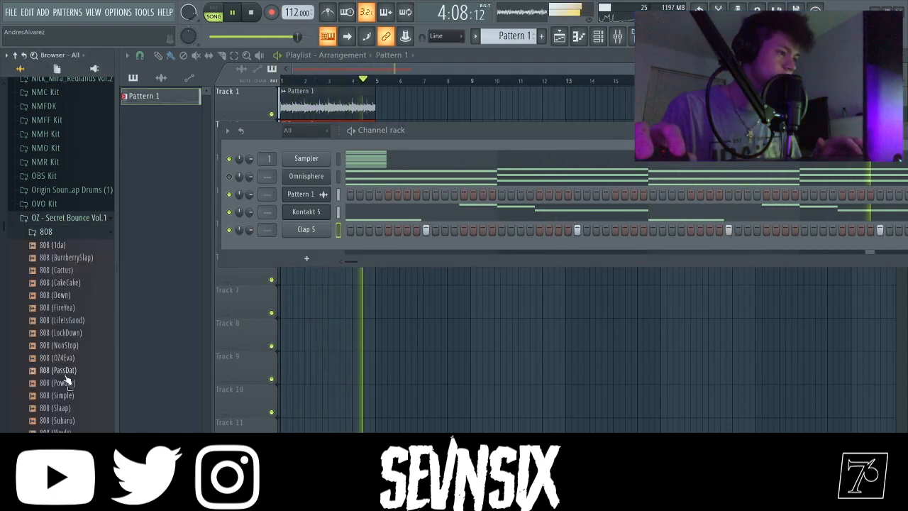
pyautogui.click(73, 324)
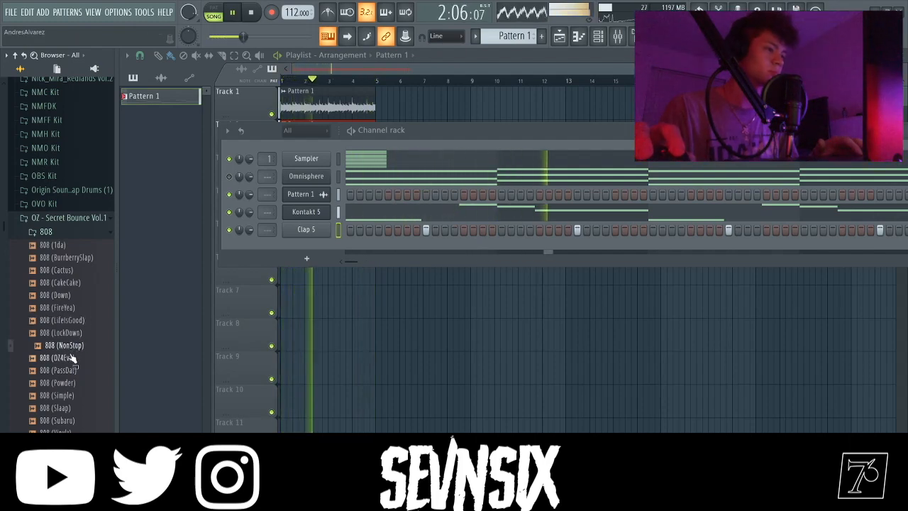
pyautogui.moveTo(104, 316); pyautogui.dragTo(309, 253)
pyautogui.click(306, 247)
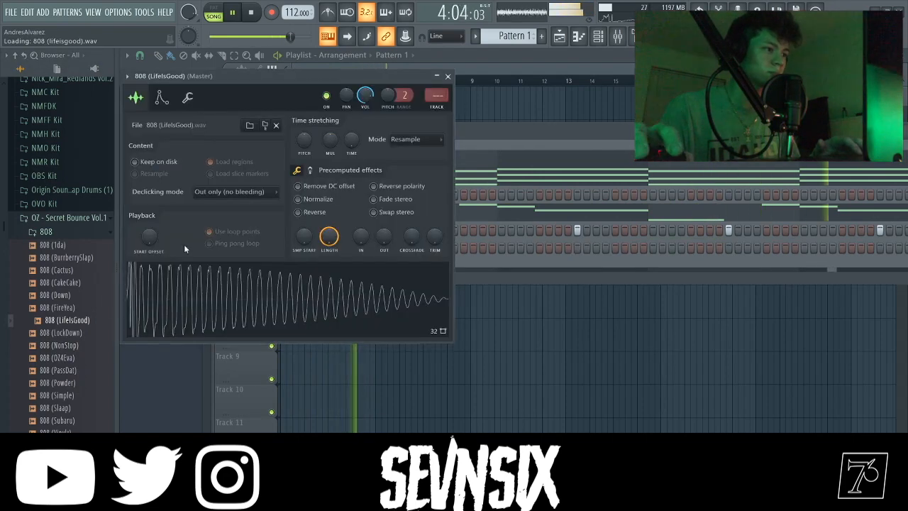
pyautogui.click(164, 101)
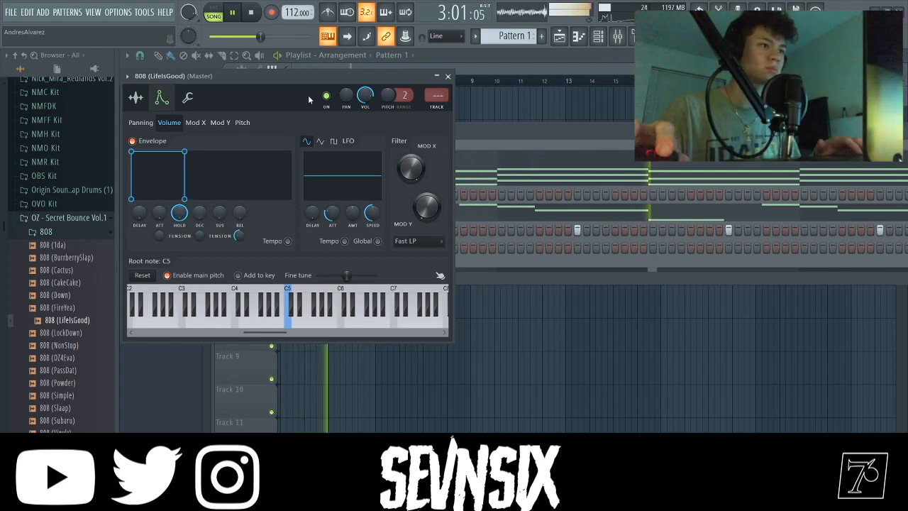
pyautogui.click(449, 76)
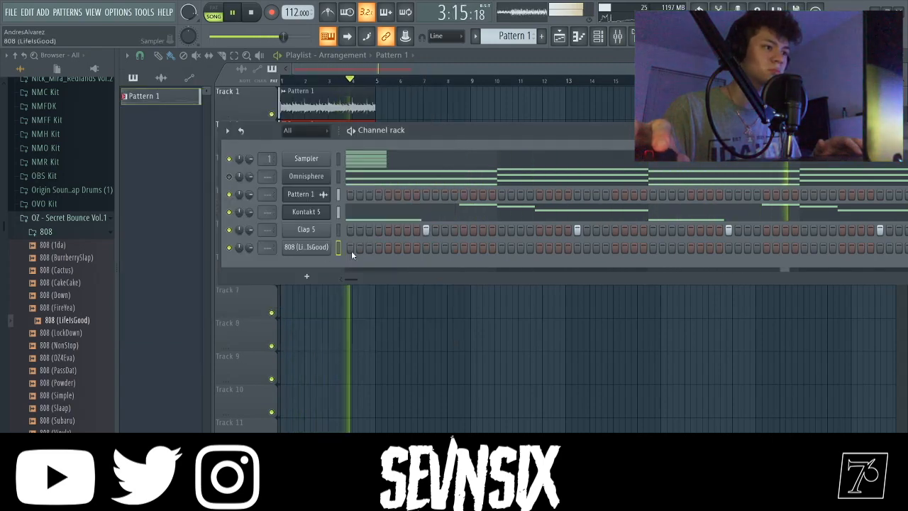
# Place 808 hits on steps 1 and 13 of bar 1, steps 1, 7 and 13 of bar 3, and steps 5 and 11 of bar 4.
pyautogui.click(349, 247)
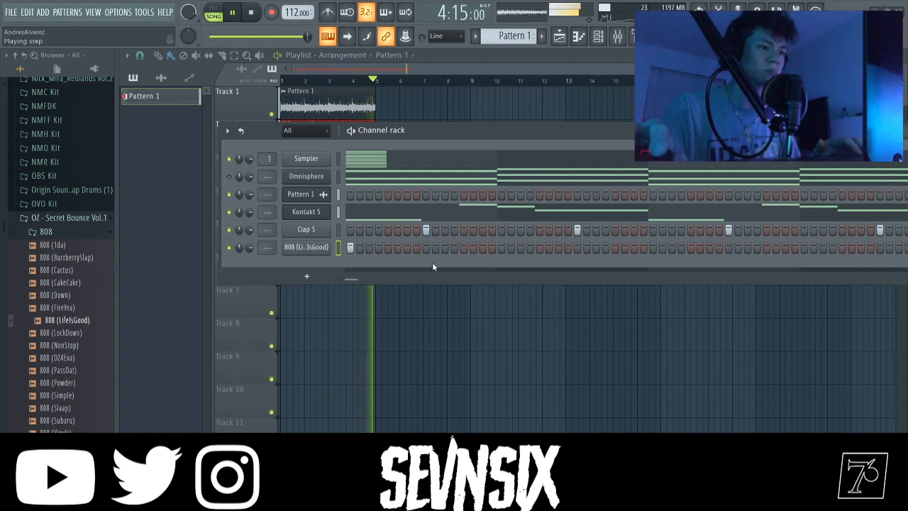
pyautogui.click(463, 249)
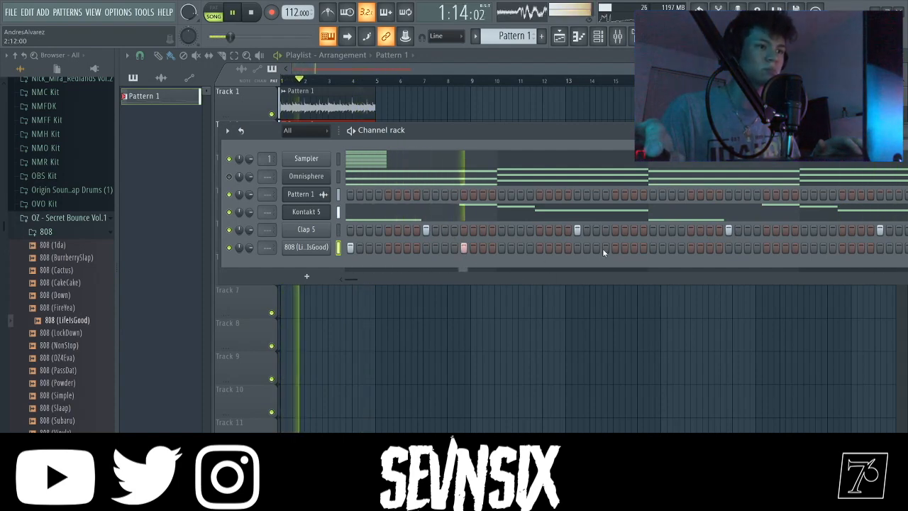
pyautogui.click(653, 248)
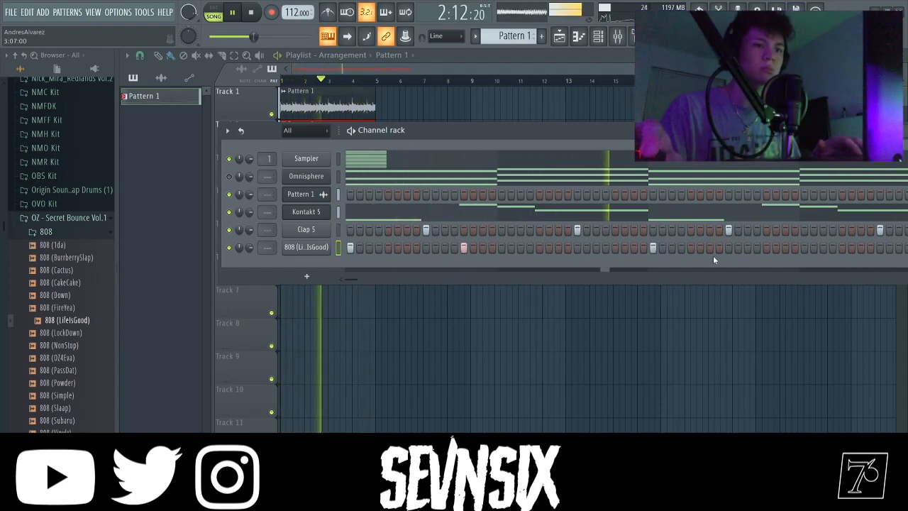
pyautogui.click(766, 248)
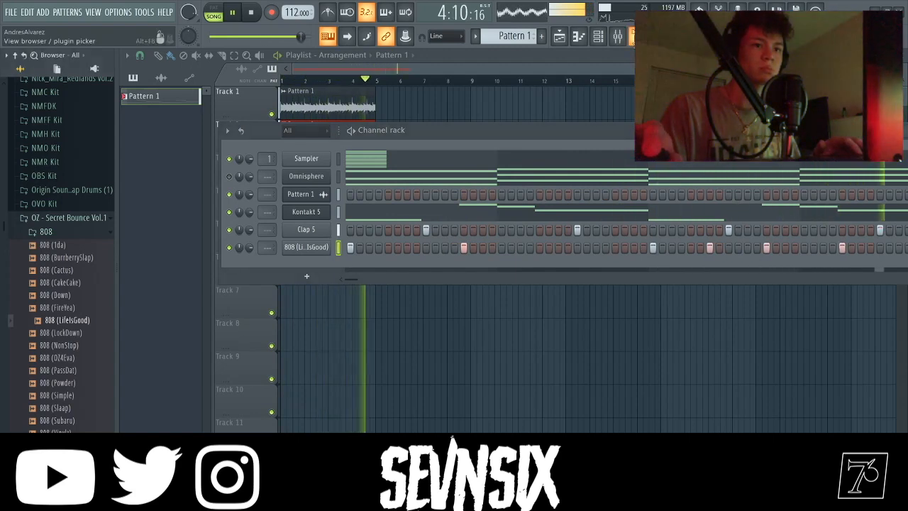
pyautogui.click(637, 36)
pyautogui.click(780, 248)
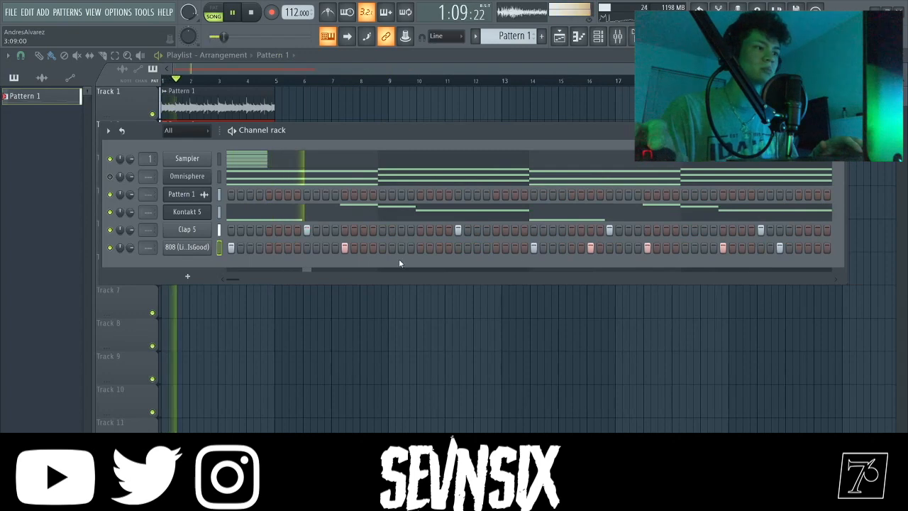
# Make the 808 notes legato up to the end of bar 4, using a temporary C5 note at bar 5.
pyautogui.rightClick(206, 251)
pyautogui.click(235, 248)
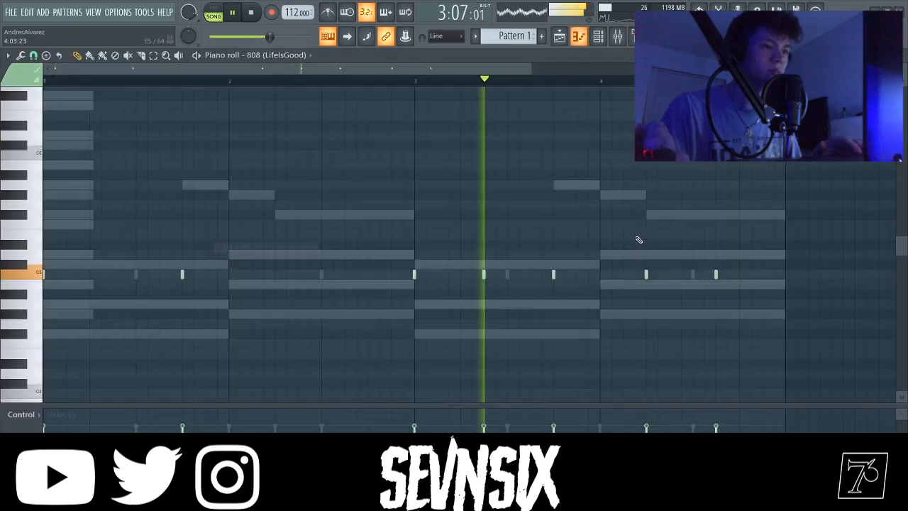
pyautogui.click(789, 275)
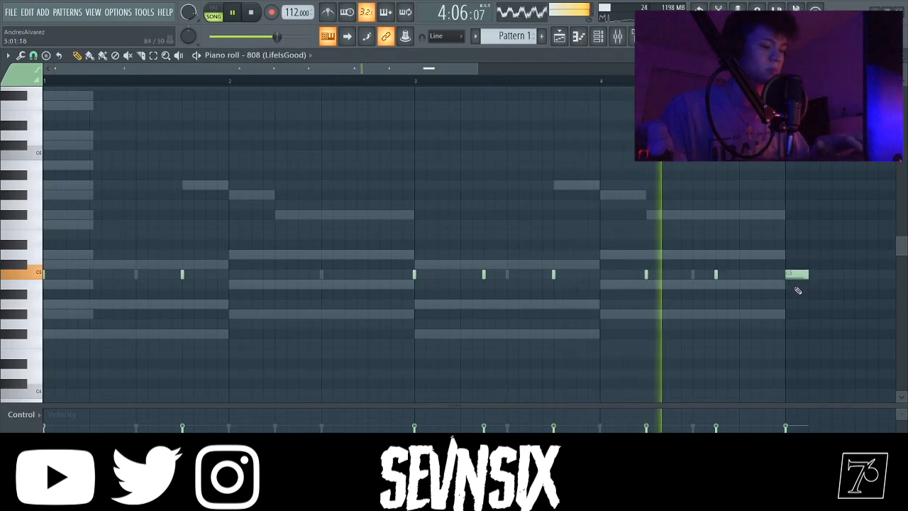
pyautogui.hotkey('alt', 'l')
pyautogui.click(508, 325)
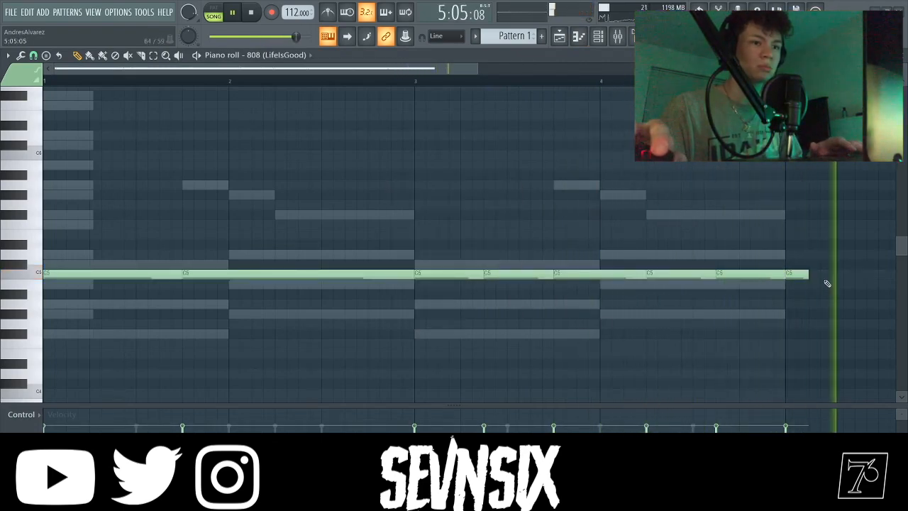
pyautogui.press('space')
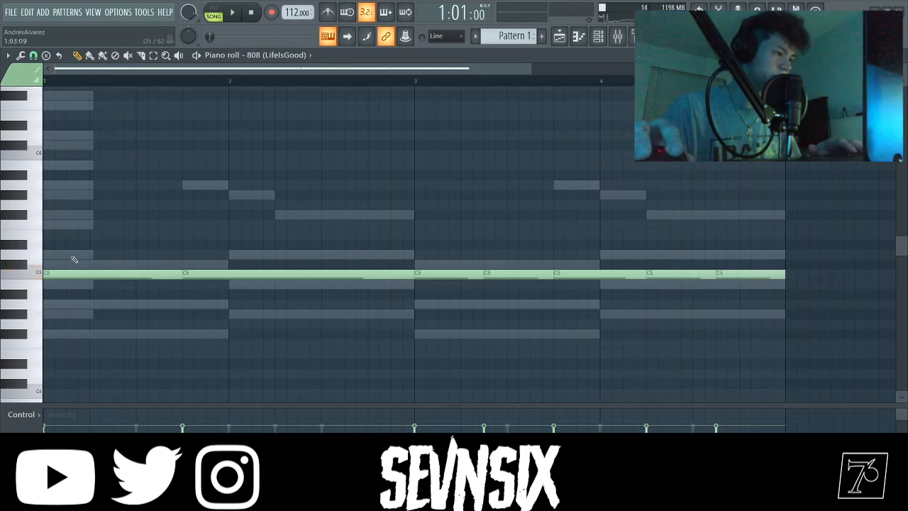
# Move the first 808 note of bar 1 to F#5 and the second to F5.
pyautogui.moveTo(67, 278); pyautogui.dragTo(59, 217)
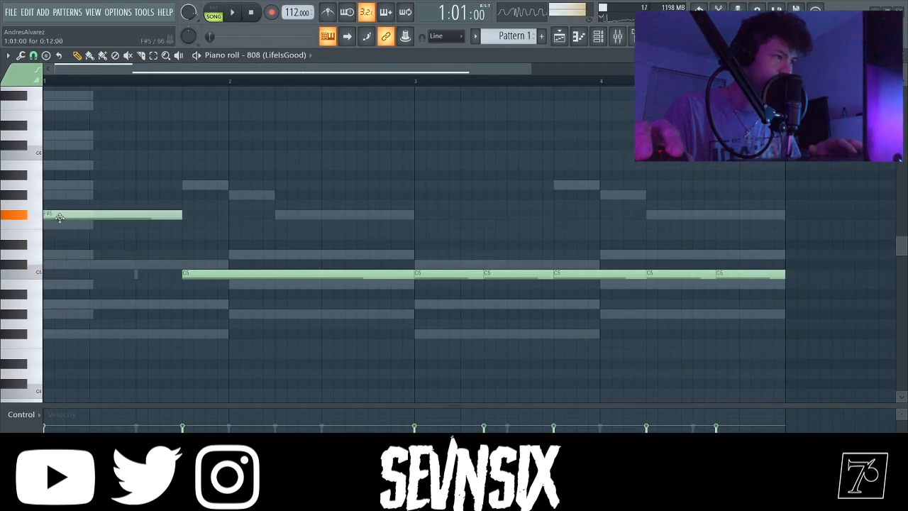
pyautogui.press('space')
pyautogui.press('space')
pyautogui.moveTo(205, 273); pyautogui.dragTo(202, 222)
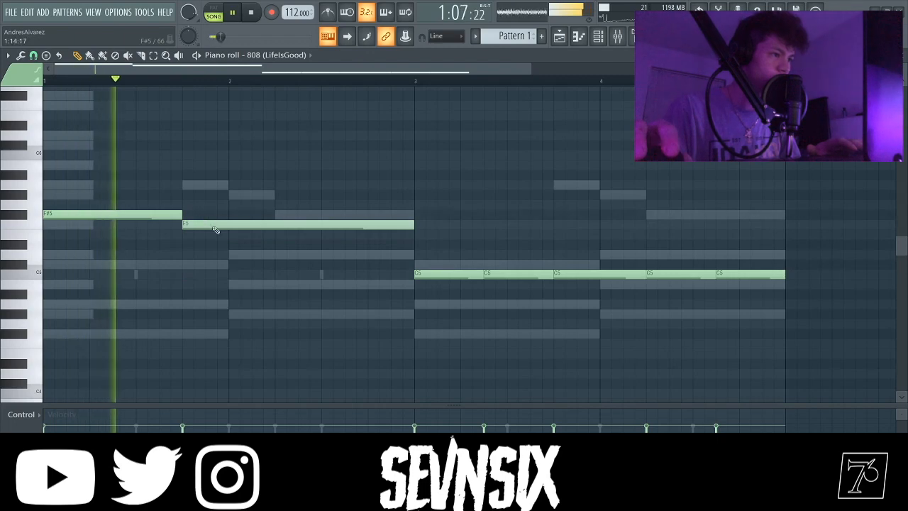
# Move the three 808 notes in bar 3 to C#5 and the two notes in bar 4 to F#5 and B4.
pyautogui.moveTo(434, 274); pyautogui.dragTo(428, 263)
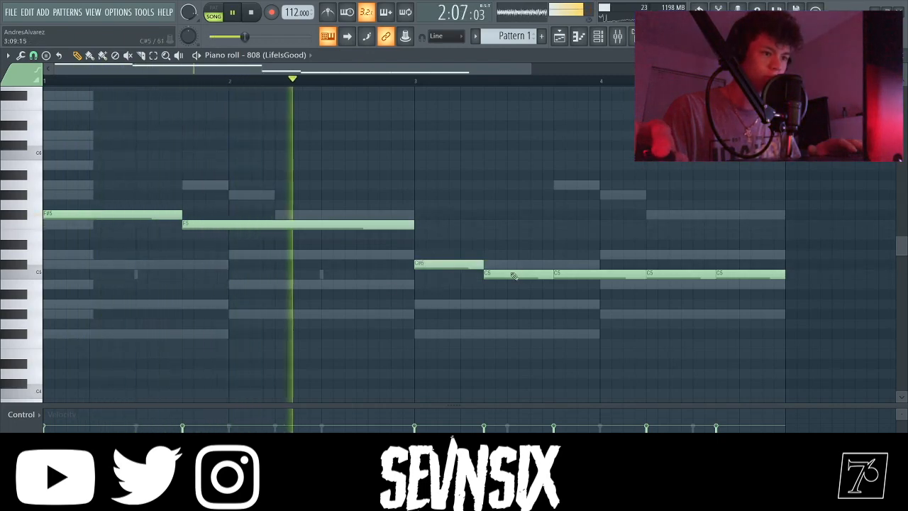
pyautogui.moveTo(507, 274); pyautogui.dragTo(508, 260)
pyautogui.moveTo(571, 273); pyautogui.dragTo(571, 262)
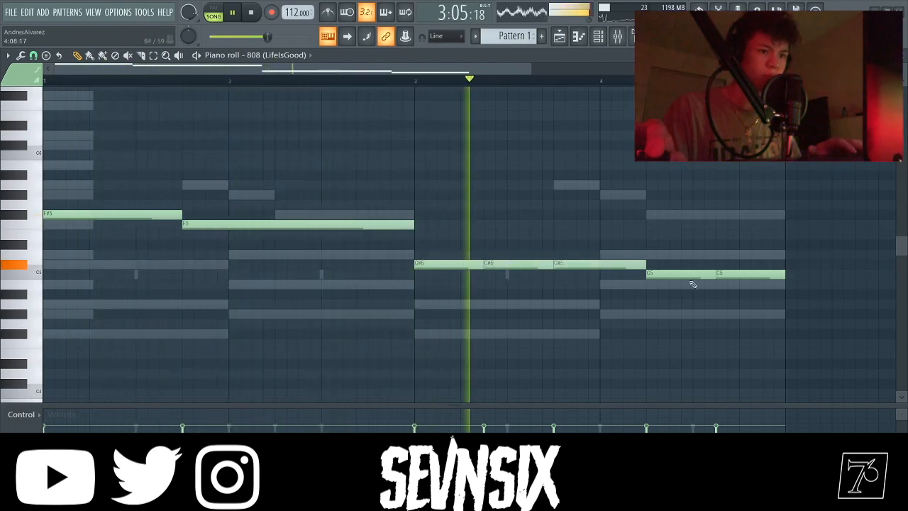
pyautogui.moveTo(676, 273); pyautogui.dragTo(675, 253)
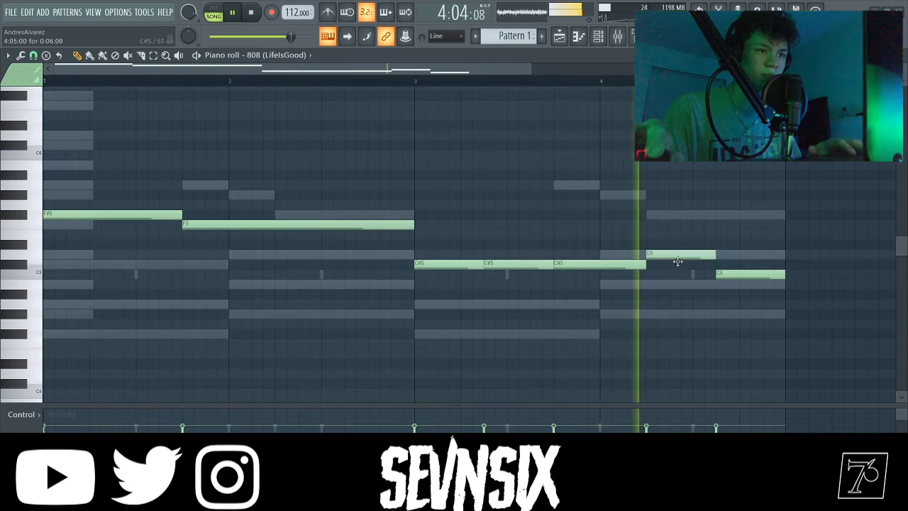
pyautogui.moveTo(722, 275); pyautogui.dragTo(723, 285)
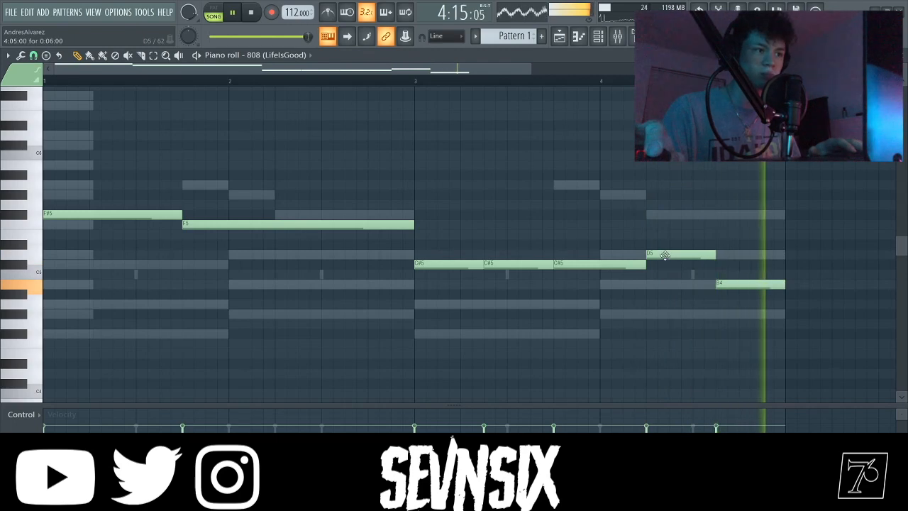
pyautogui.moveTo(655, 254); pyautogui.dragTo(655, 206)
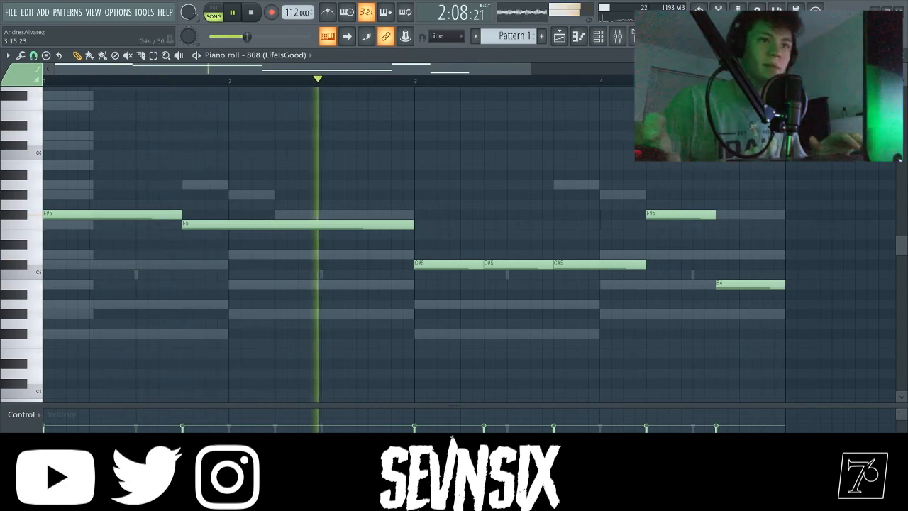
# Add the Hihat 7 sample from the OZ - Secret Bounce Vol.1 hi-hats folder as a new channel below the 808.
pyautogui.press('F6')
pyautogui.press('F5')
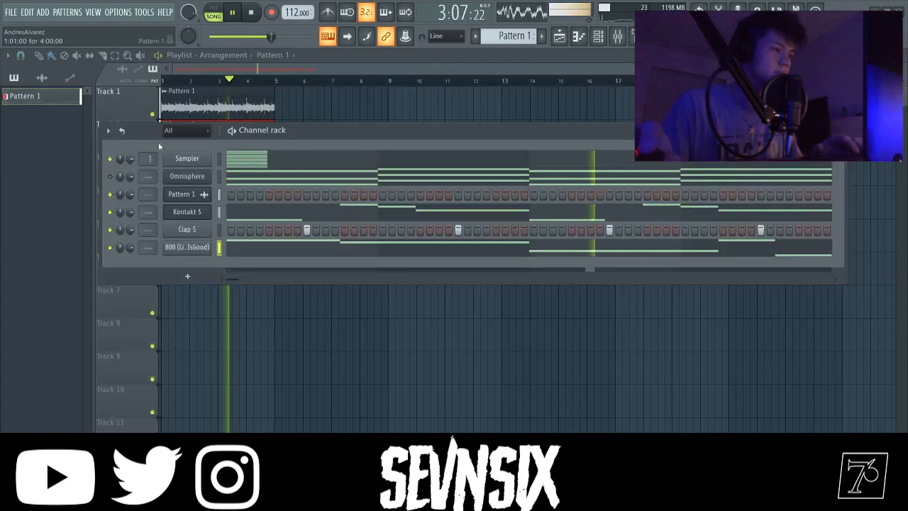
pyautogui.click(630, 37)
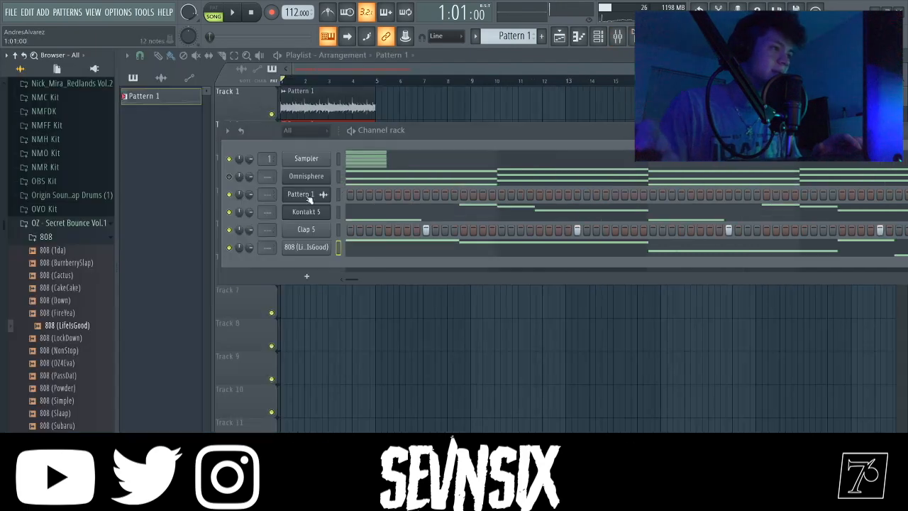
pyautogui.click(50, 264)
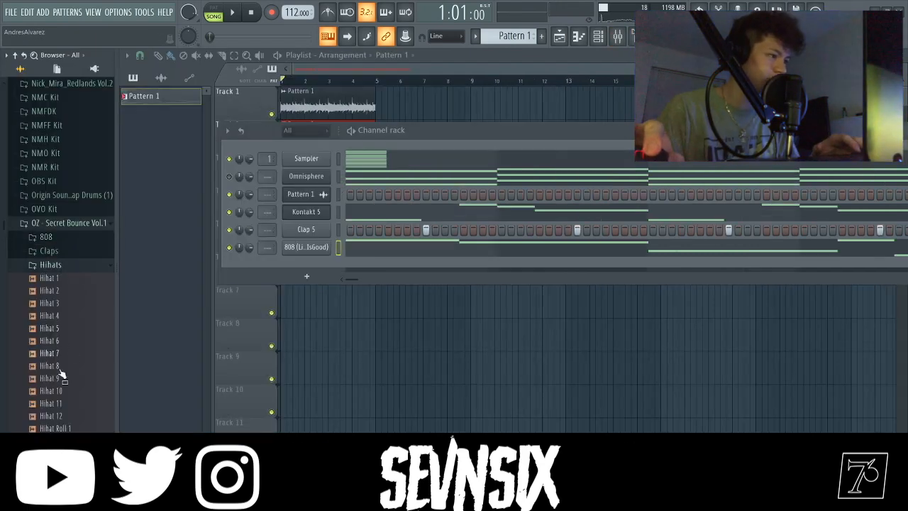
pyautogui.scroll(-4, 68, 360)
pyautogui.click(61, 205)
pyautogui.press('Down')
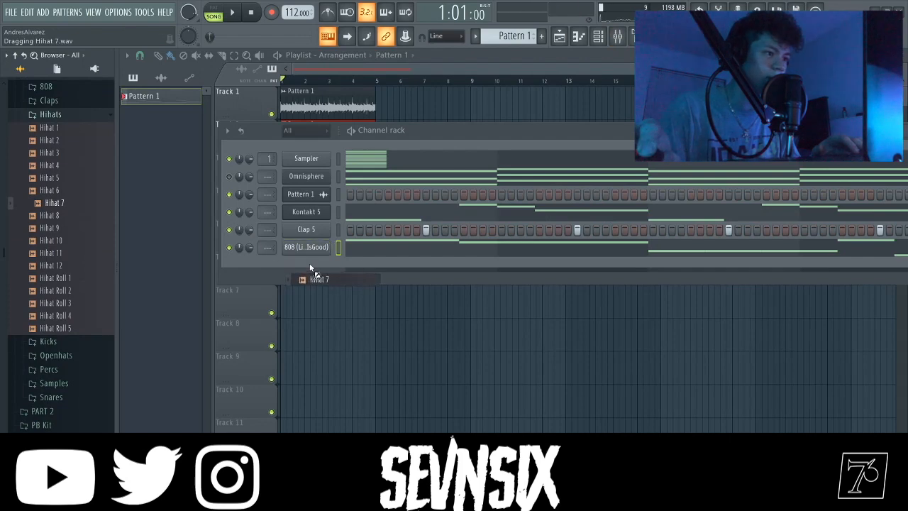
pyautogui.moveTo(310, 267); pyautogui.dragTo(317, 268)
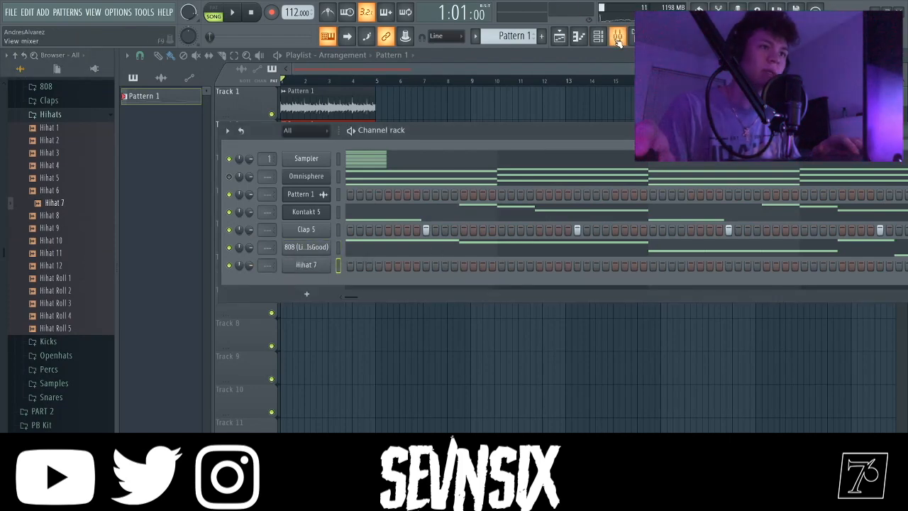
pyautogui.click(617, 40)
pyautogui.click(618, 40)
pyautogui.click(637, 36)
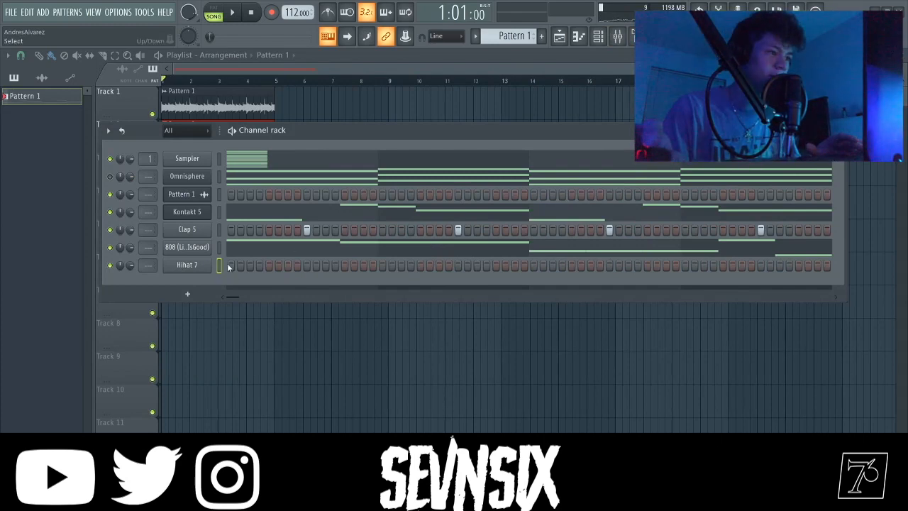
# Place Hihat 7 hits on steps 1, 2, 7 and 13 of bar 1 and steps 3, 5 and 11 of bar 2.
pyautogui.rightClick(187, 264)
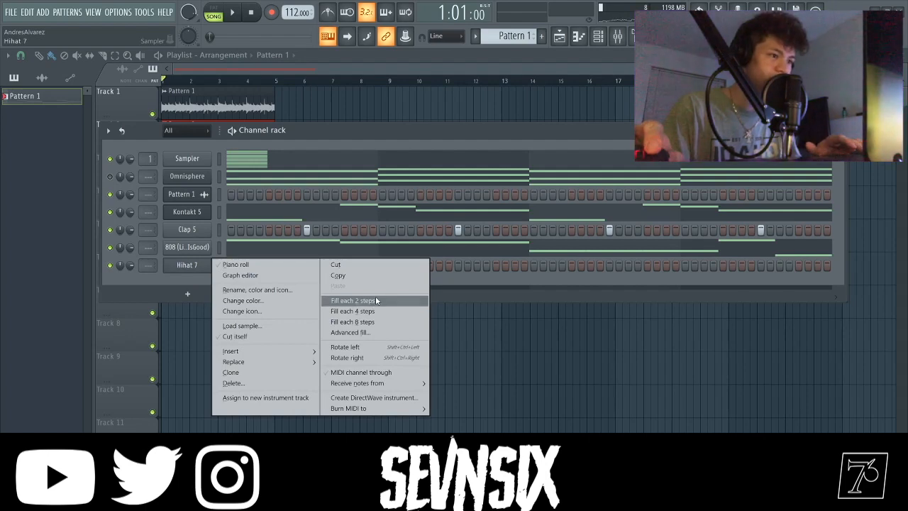
pyautogui.click(520, 287)
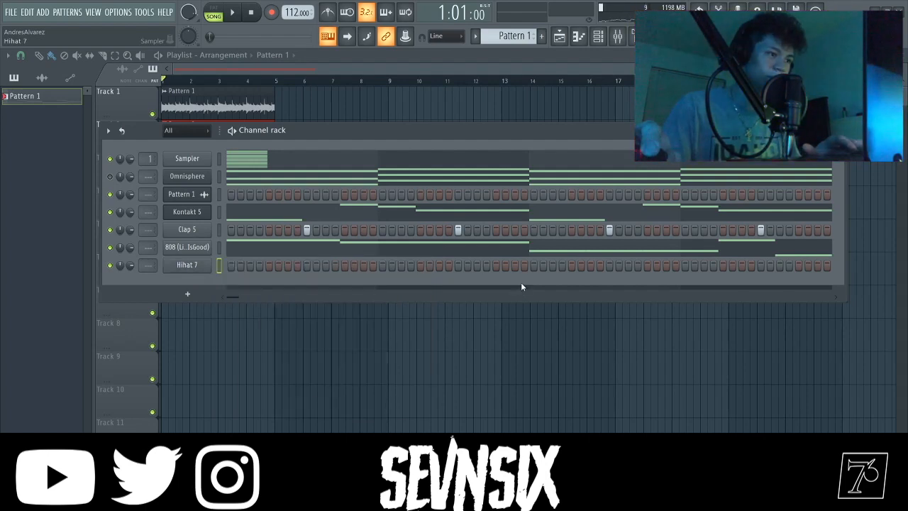
pyautogui.click(229, 267)
pyautogui.click(241, 266)
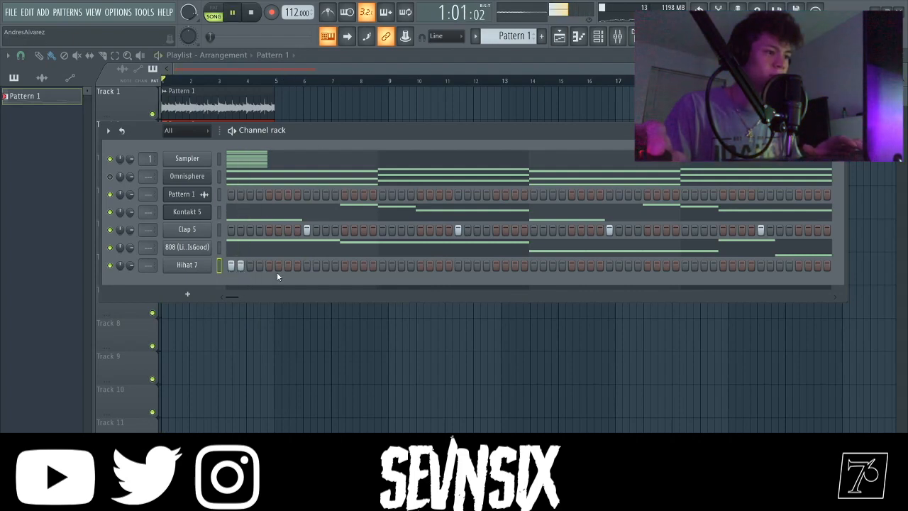
pyautogui.click(287, 265)
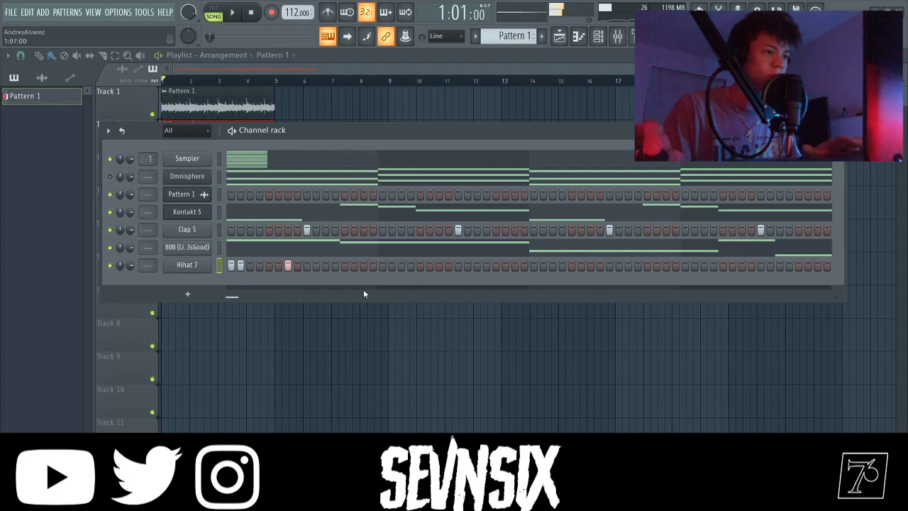
pyautogui.click(402, 266)
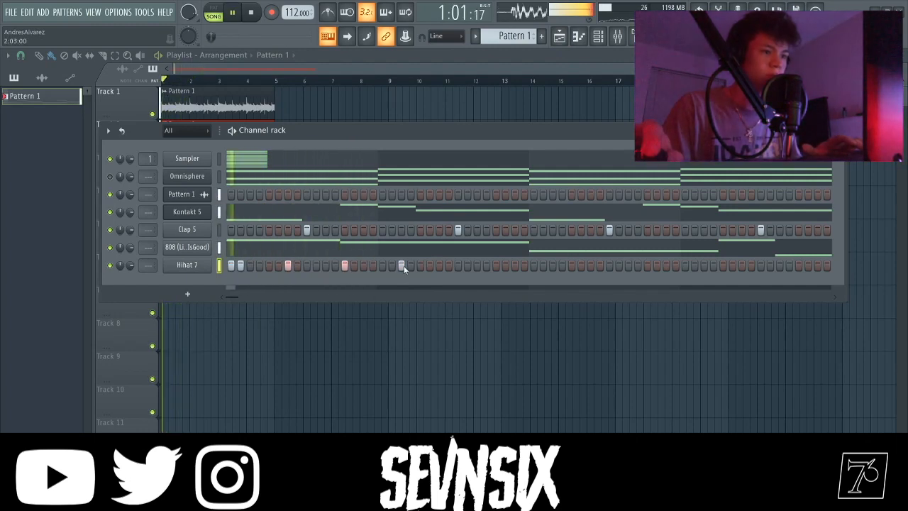
pyautogui.click(478, 266)
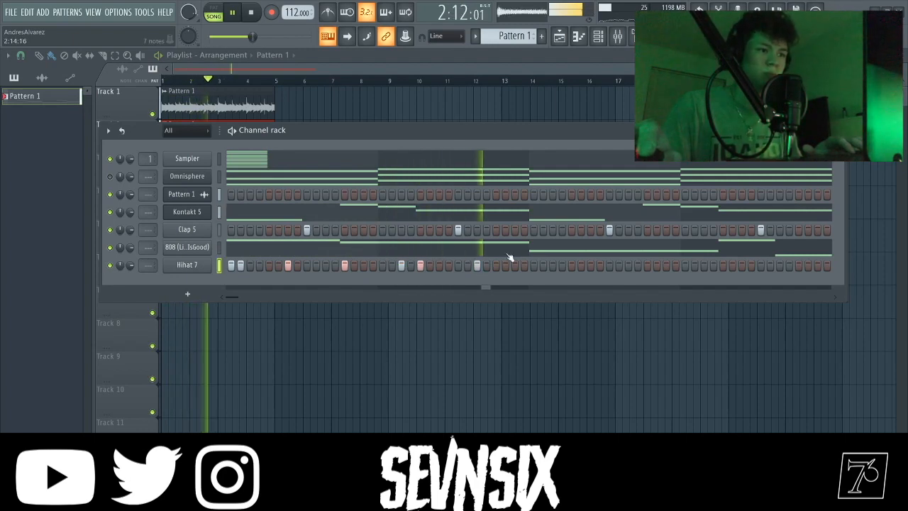
# Place Hihat 7 hits on step 13 of bar 2 and step 1 of bar 3, checking the placement in playback.
pyautogui.press('space')
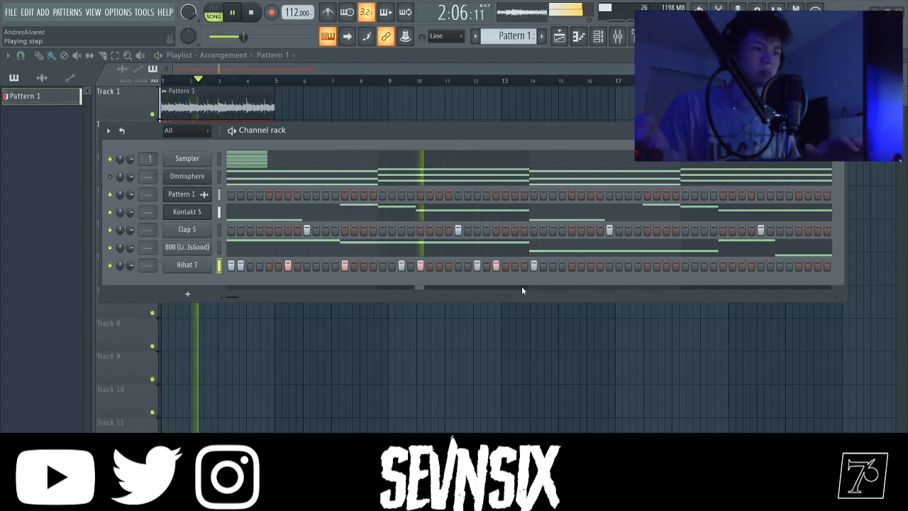
pyautogui.press('space')
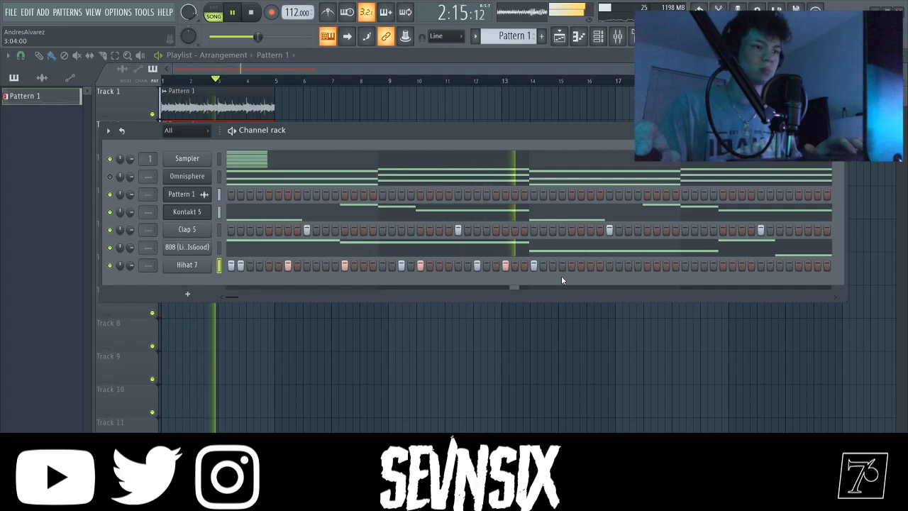
pyautogui.rightClick(505, 266)
pyautogui.press('space')
pyautogui.press('space')
pyautogui.click(497, 266)
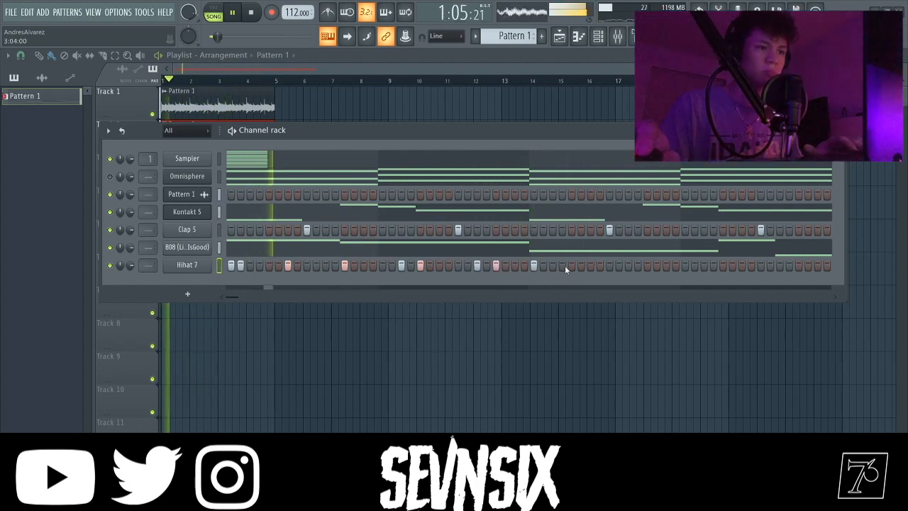
# Place Hihat 7 hits on steps 2, 7 and 13 of bar 3 and steps 3, 4, 5 and 11 of bar 4.
pyautogui.click(542, 266)
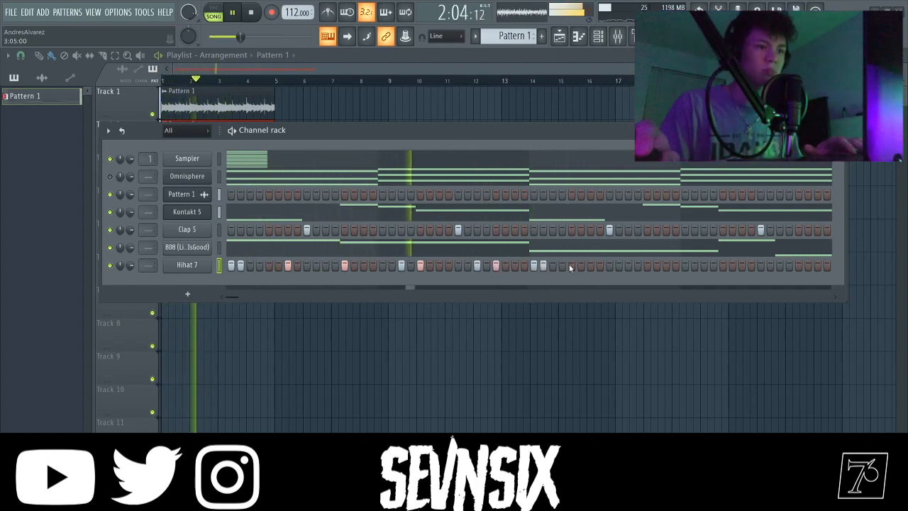
pyautogui.click(590, 266)
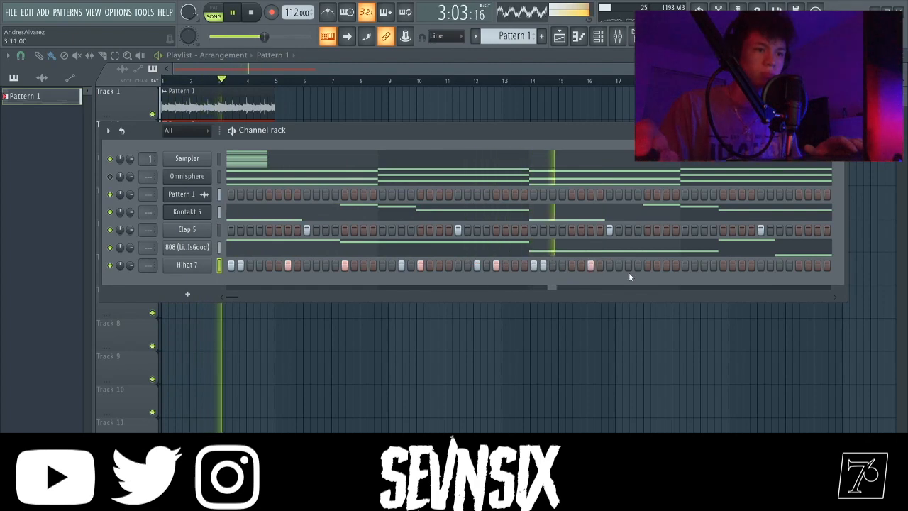
pyautogui.click(647, 266)
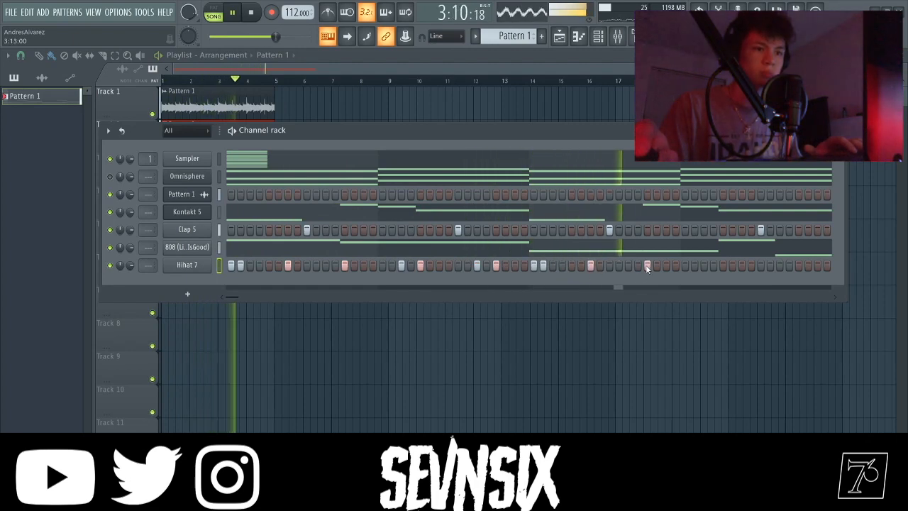
pyautogui.click(704, 265)
pyautogui.click(713, 265)
pyautogui.click(723, 266)
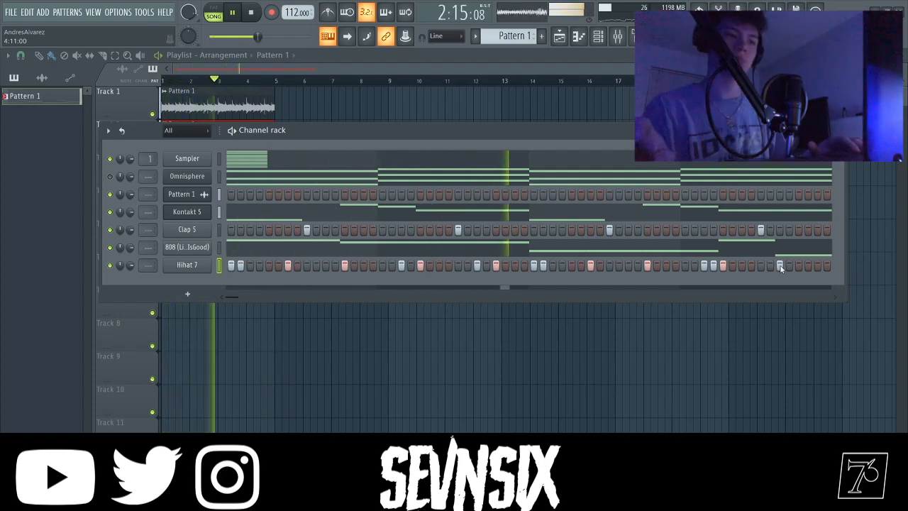
pyautogui.press('space')
# Open the Hihat 7 piano roll with a finer snap and replace the first two hits with three consecutive 8-tick C5 notes.
pyautogui.rightClick(195, 265)
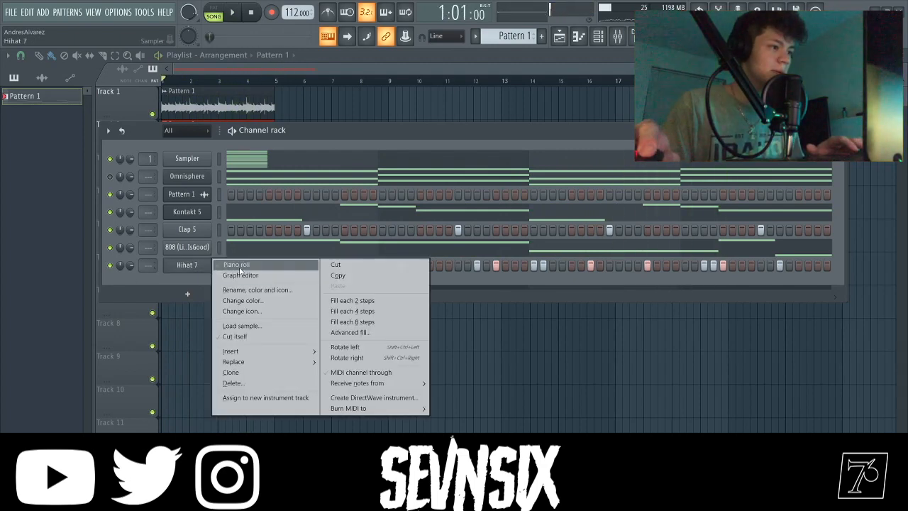
pyautogui.click(238, 264)
pyautogui.scroll(3, 499, 189)
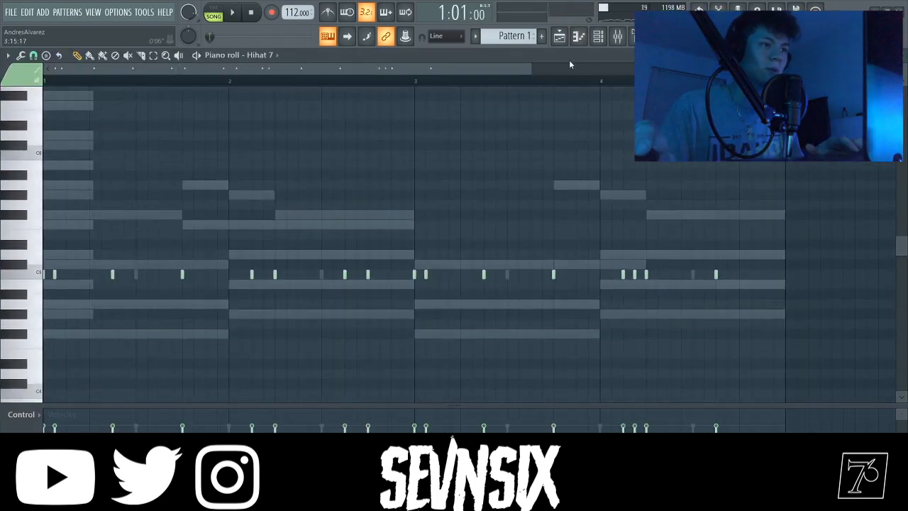
pyautogui.moveTo(529, 68); pyautogui.dragTo(286, 68)
pyautogui.scroll(-1, 115, 249)
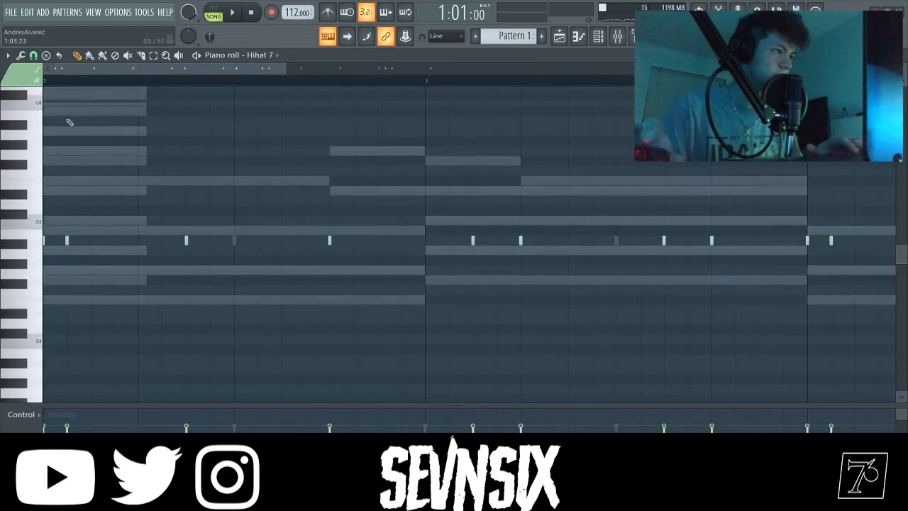
pyautogui.click(33, 55)
pyautogui.click(47, 109)
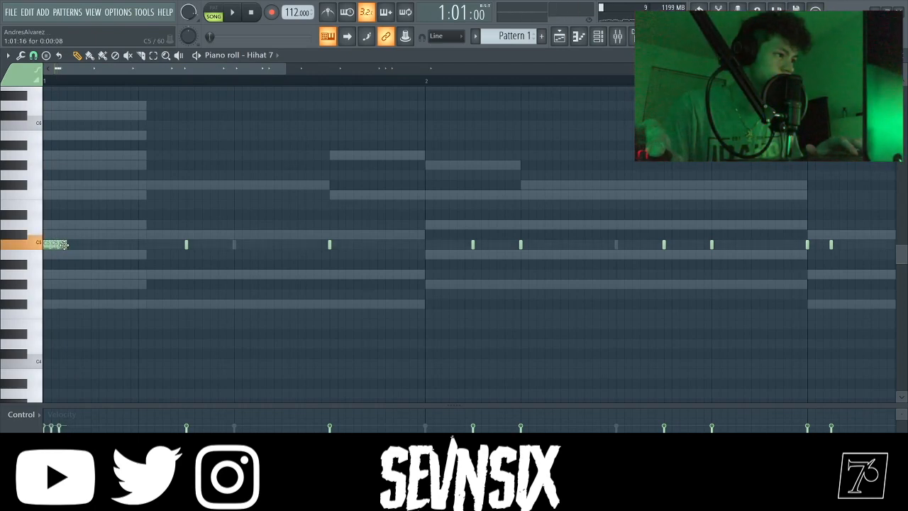
# Add 8-tick hi-hat notes at F#4 within step 3 and A4 on step 5 of bar 1, and delete the C5 hit on step 7.
pyautogui.click(107, 305)
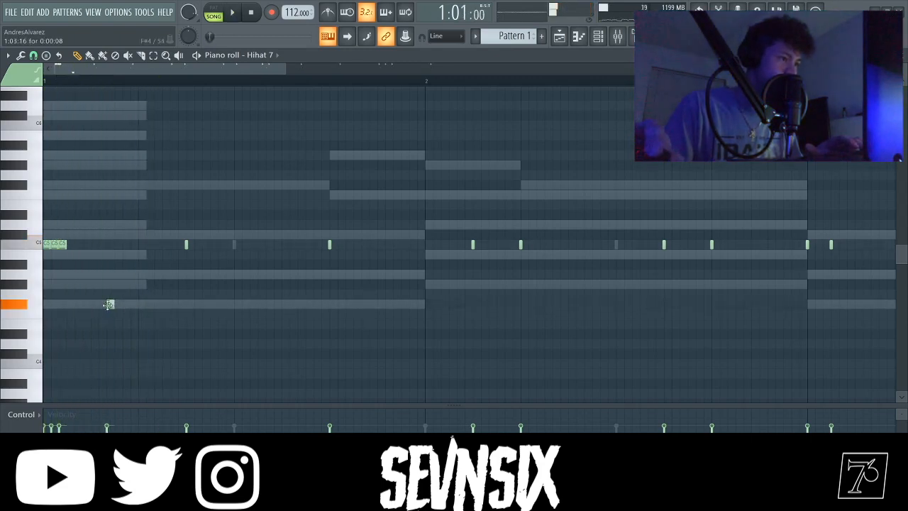
pyautogui.click(142, 274)
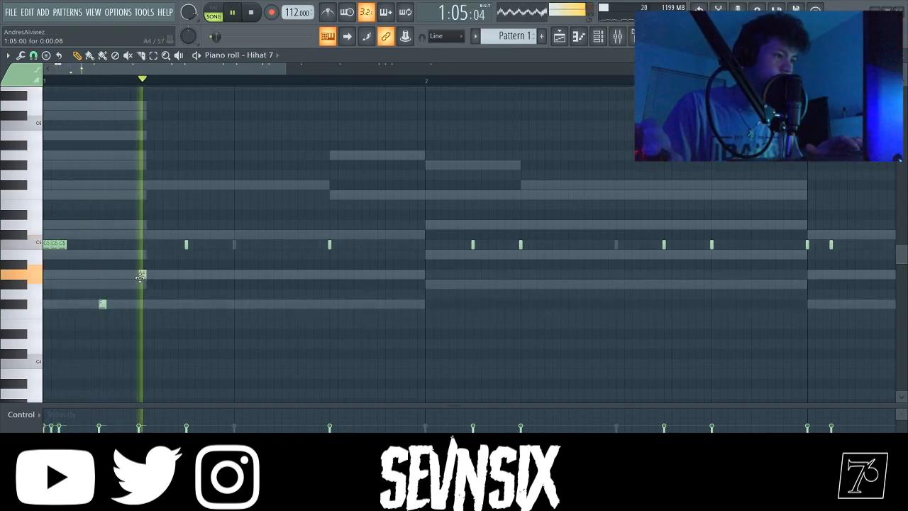
pyautogui.rightClick(186, 245)
pyautogui.press('space')
pyautogui.press('space')
# Delete the middle one of the three opening C5 hi-hat notes and play the beat from the start.
pyautogui.rightClick(55, 244)
pyautogui.press('space')
pyautogui.press('space')
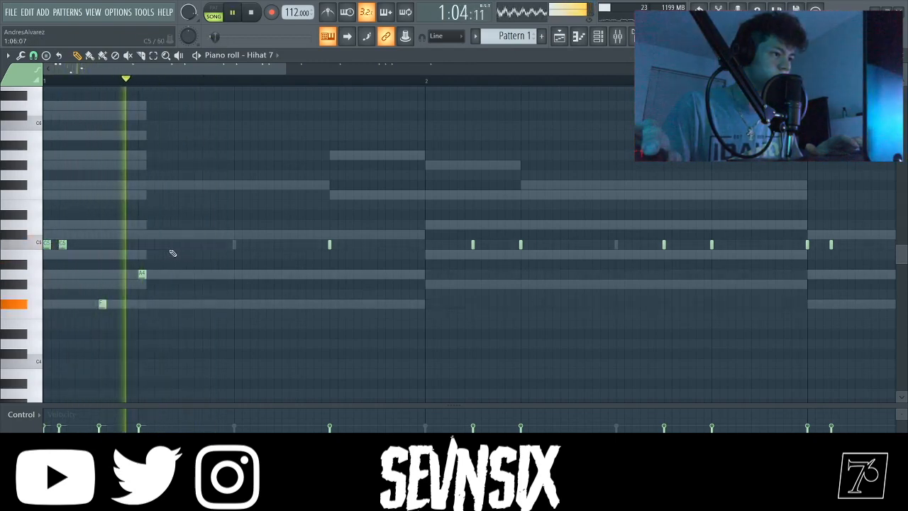
# Delete the F#4 hi-hat note within step 3 of bar 1 and move the A4 note to F#4 on step 3.
pyautogui.rightClick(100, 306)
pyautogui.press('space')
pyautogui.press('space')
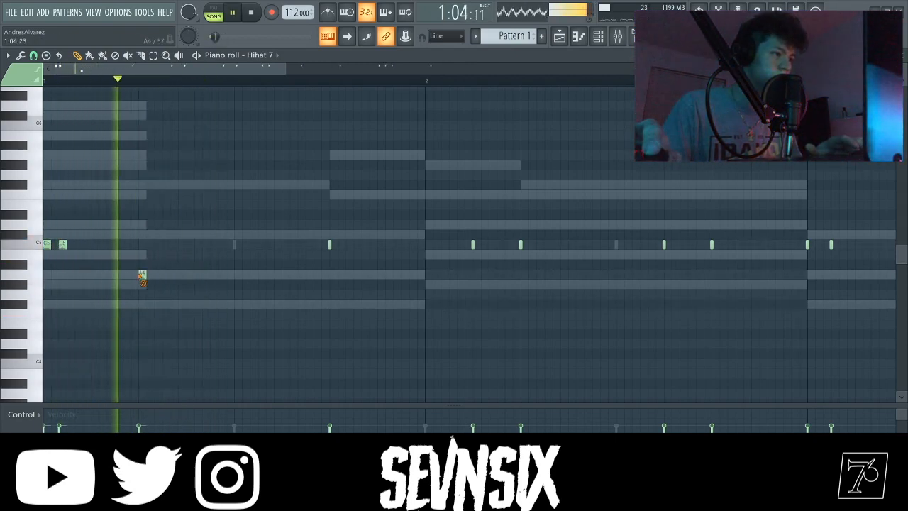
pyautogui.click(140, 304)
pyautogui.press('space')
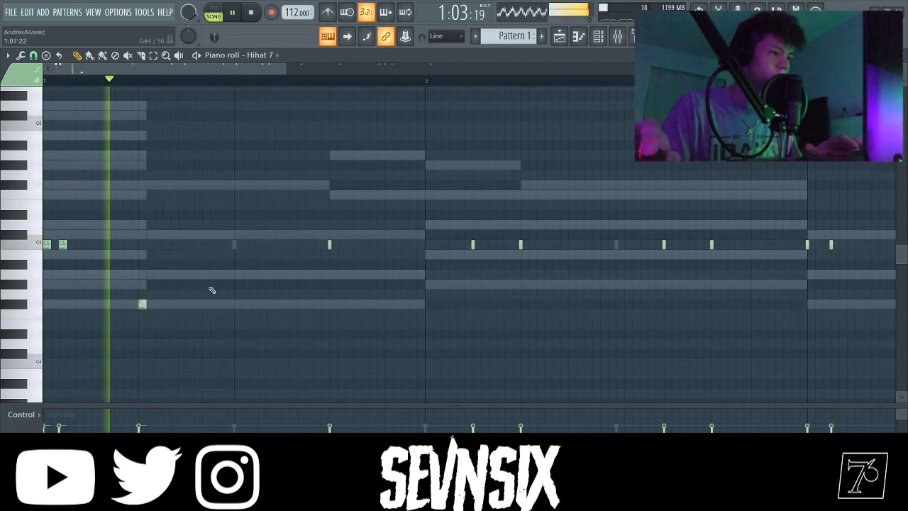
pyautogui.press('space')
pyautogui.press('space')
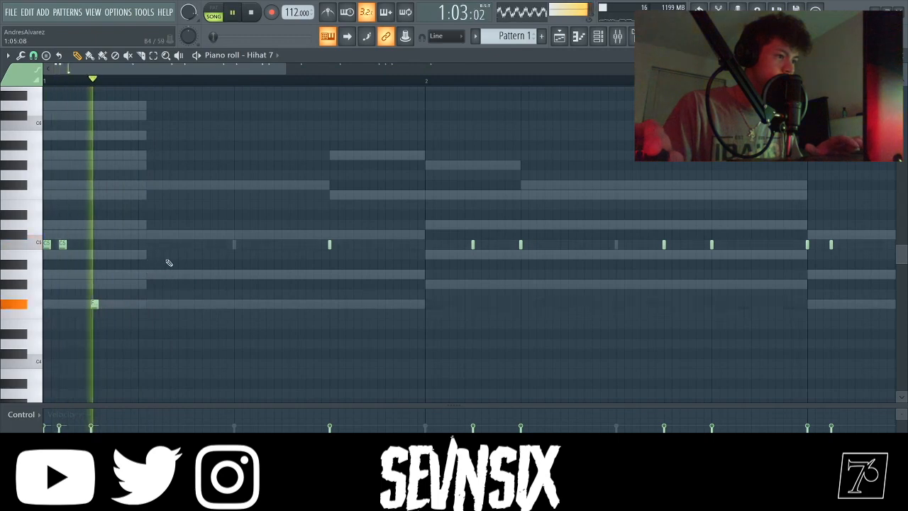
# Add hi-hat notes at B4 on step 7 and C#5 on step 9 of bar 1, checking them in playback.
pyautogui.press('space')
pyautogui.click(189, 254)
pyautogui.press('space')
pyautogui.press('space')
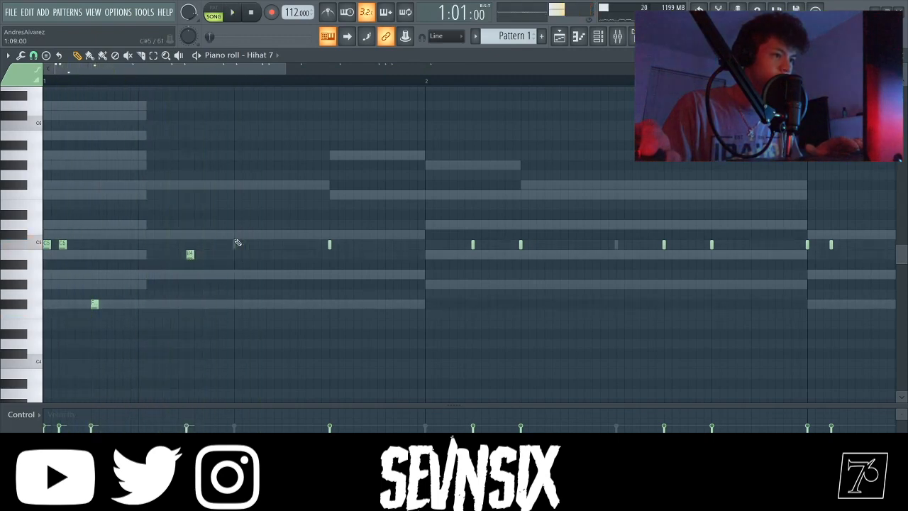
pyautogui.click(238, 234)
pyautogui.press('space')
pyautogui.press('space')
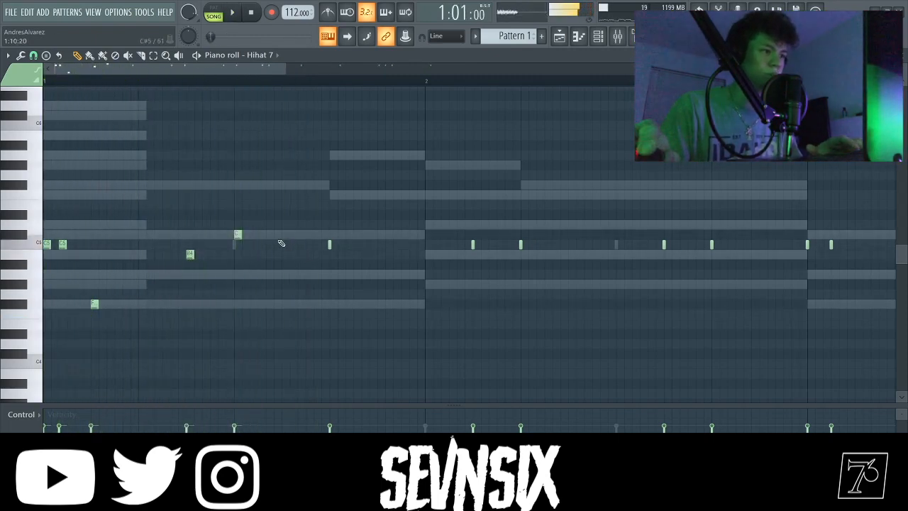
# Try a second C#5 hi-hat note in the last third of step 9 of bar 1.
pyautogui.press('space')
pyautogui.click(254, 234)
pyautogui.press('space')
pyautogui.press('space')
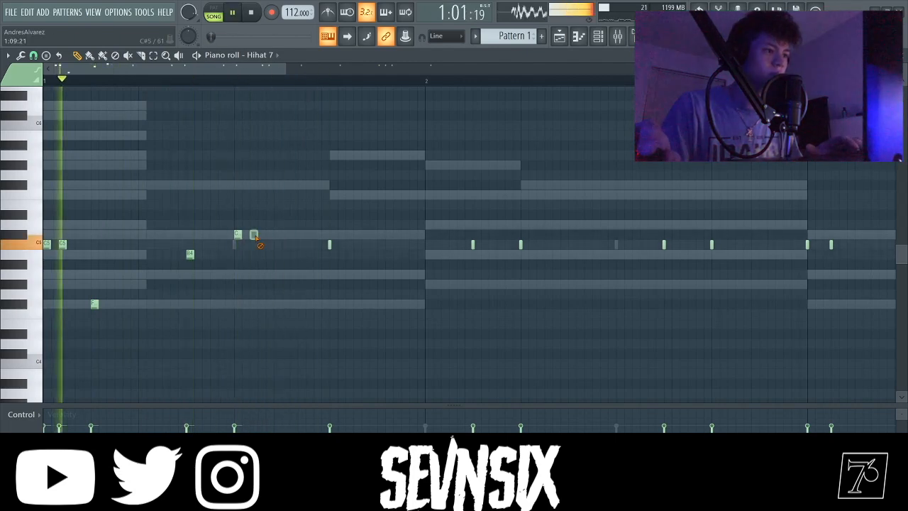
# Move the C#5 hi-hat note on step 9 of bar 1 to C5 and add another C5 in the step's last third.
pyautogui.moveTo(238, 234); pyautogui.dragTo(238, 245)
pyautogui.press('space')
pyautogui.press('space')
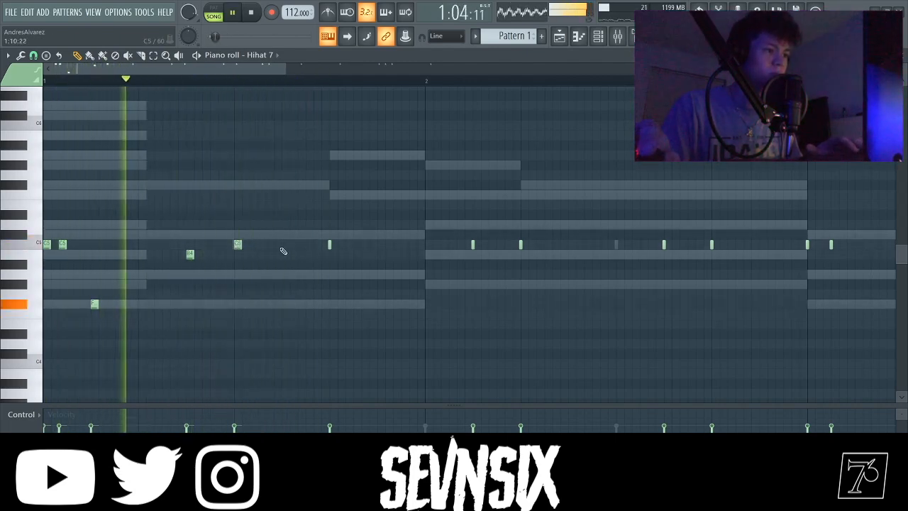
pyautogui.press('space')
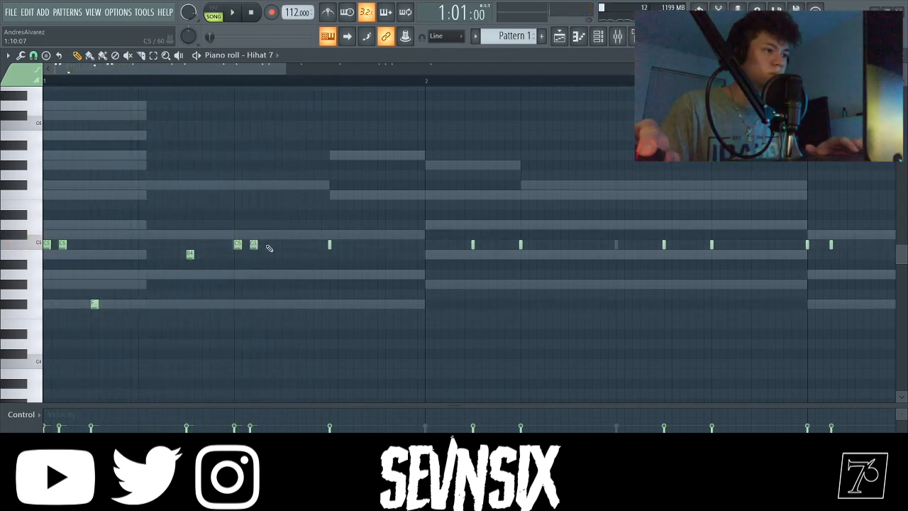
pyautogui.press('space')
pyautogui.press('space')
pyautogui.press('space')
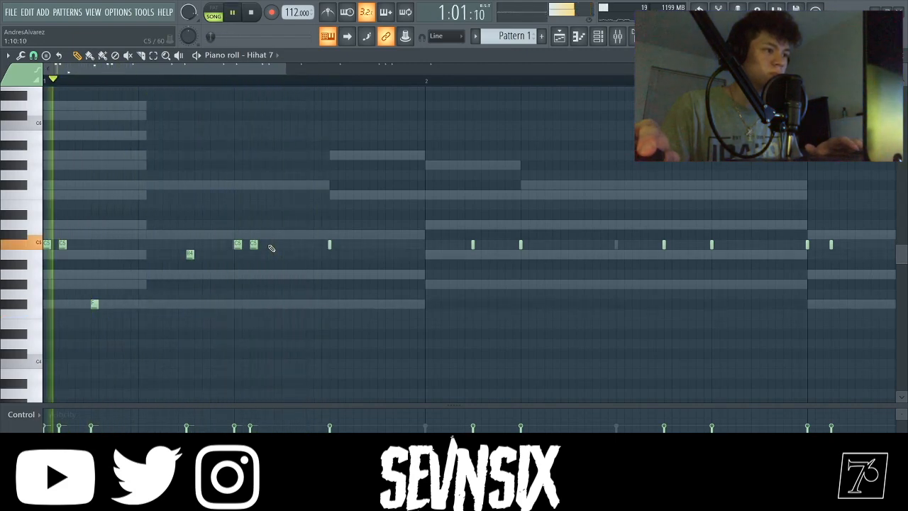
# Add C5 hi-hat notes in the second third of step 10 and on step 13 of bar 1, checking them in playback.
pyautogui.click(270, 245)
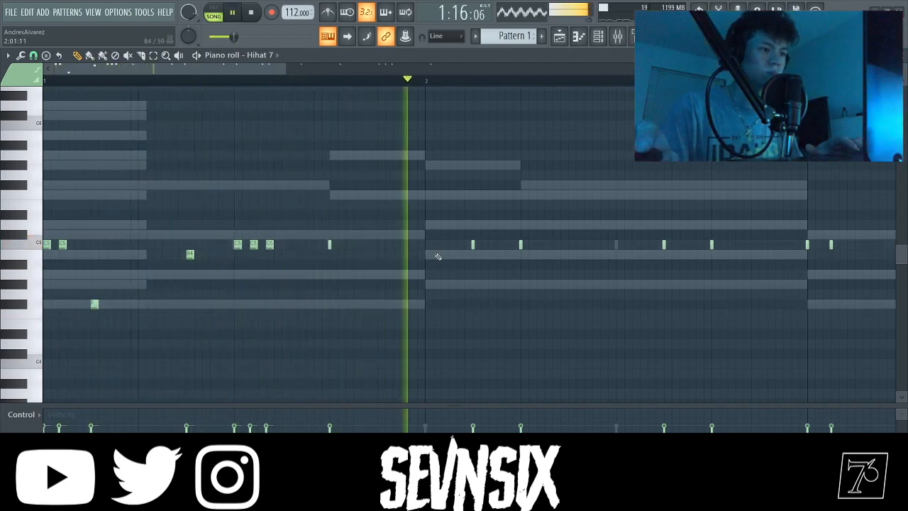
pyautogui.press('space')
pyautogui.press('space')
pyautogui.rightClick(330, 245)
pyautogui.click(331, 245)
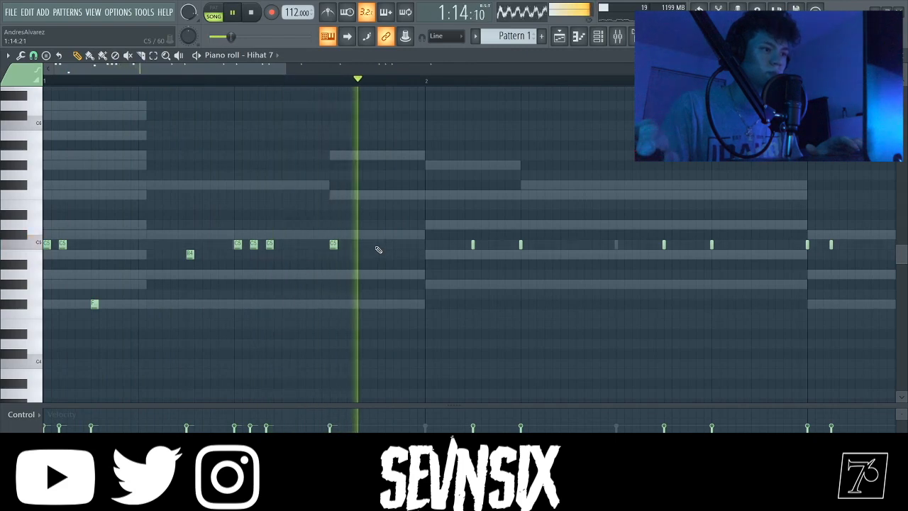
pyautogui.press('space')
pyautogui.press('space')
# Try a C5 hi-hat note in step 14 of bar 1, and place it on step 15 instead.
pyautogui.click(365, 244)
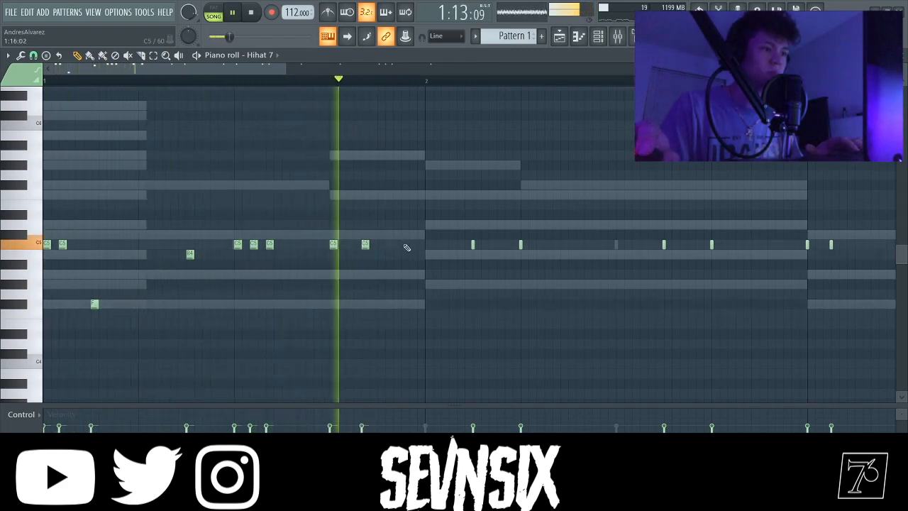
pyautogui.press('space')
pyautogui.press('space')
pyautogui.rightClick(366, 245)
pyautogui.click(380, 245)
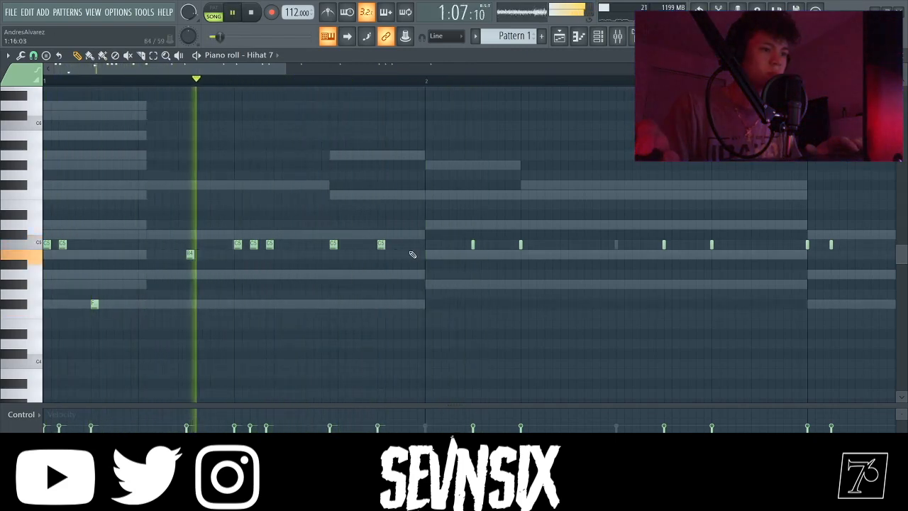
# Add C5 hi-hat notes on steps 3, 4 and 5 of bar 2, plus one halfway through step 3.
pyautogui.click(476, 245)
pyautogui.press('space')
pyautogui.press('space')
pyautogui.click(488, 246)
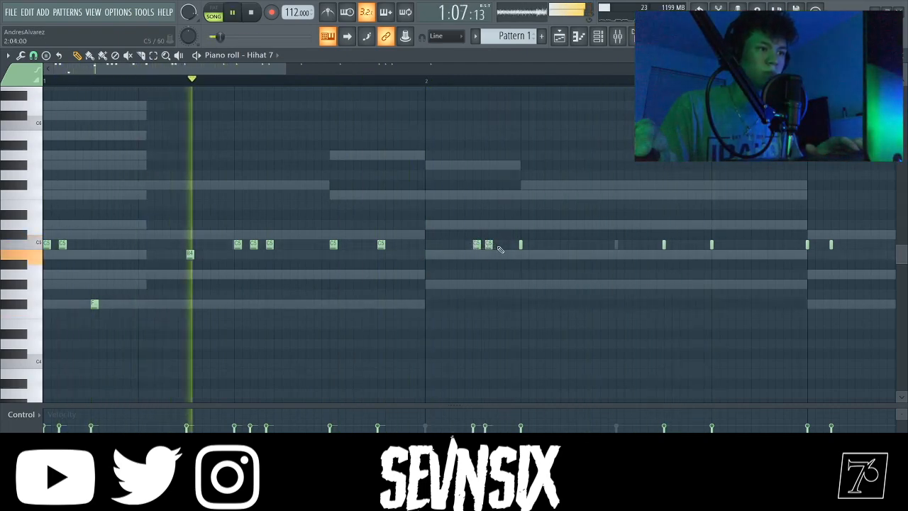
pyautogui.click(500, 245)
pyautogui.click(523, 244)
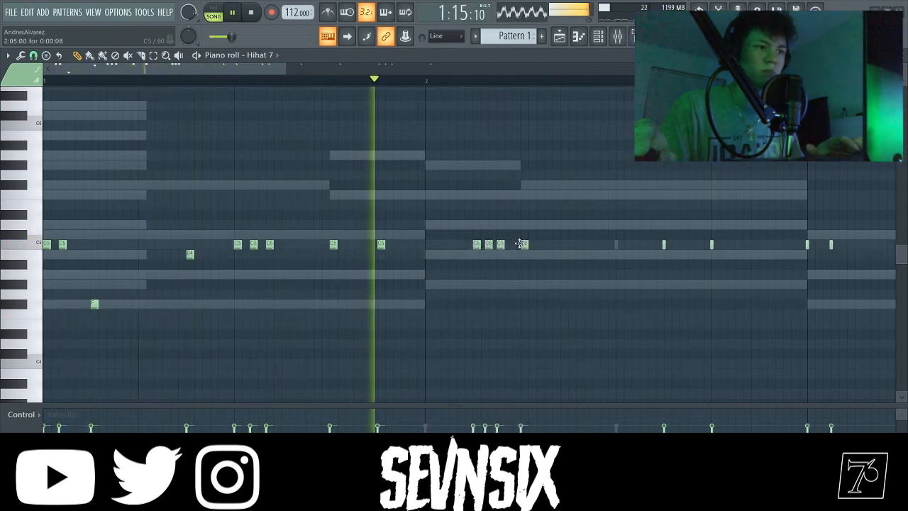
# Add C5 hi-hat notes on steps 9, 11, 12 and 13 of bar 2, plus one halfway through step 11.
pyautogui.click(617, 245)
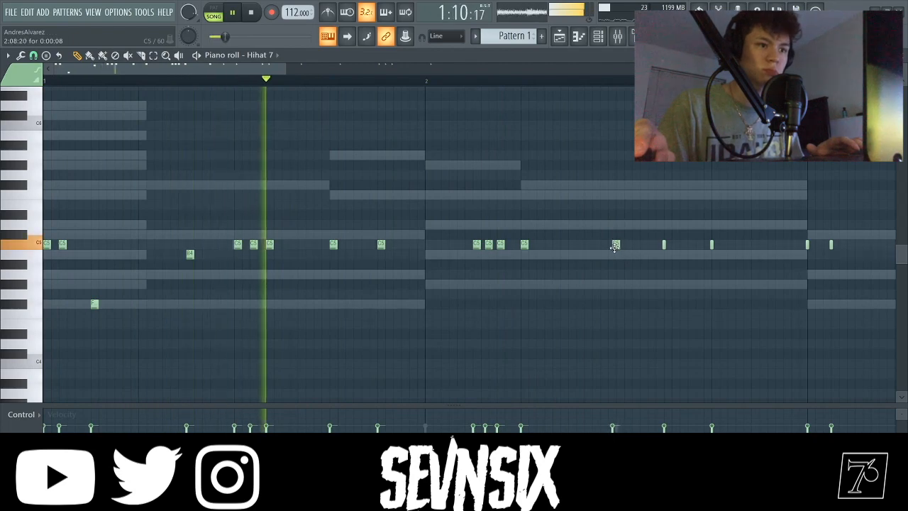
pyautogui.click(666, 246)
pyautogui.click(682, 245)
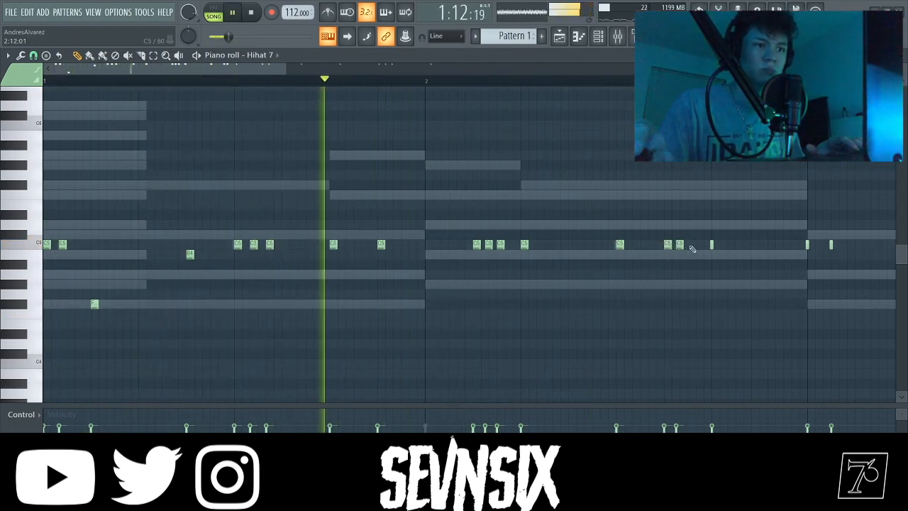
pyautogui.click(691, 245)
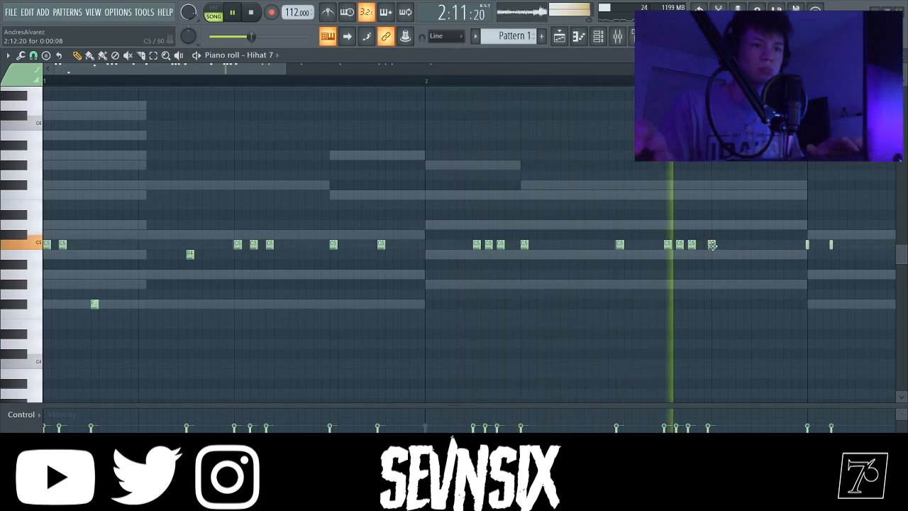
# Delete the hi-hat note halfway through step 11 of bar 2 and move the step 12 note to the last third of step 11.
pyautogui.press('space')
pyautogui.rightClick(680, 247)
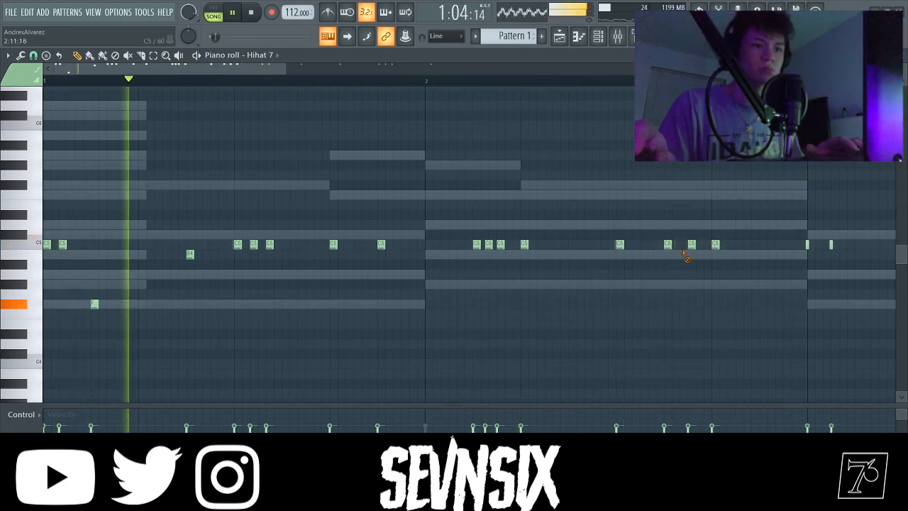
pyautogui.moveTo(691, 245); pyautogui.dragTo(683, 245)
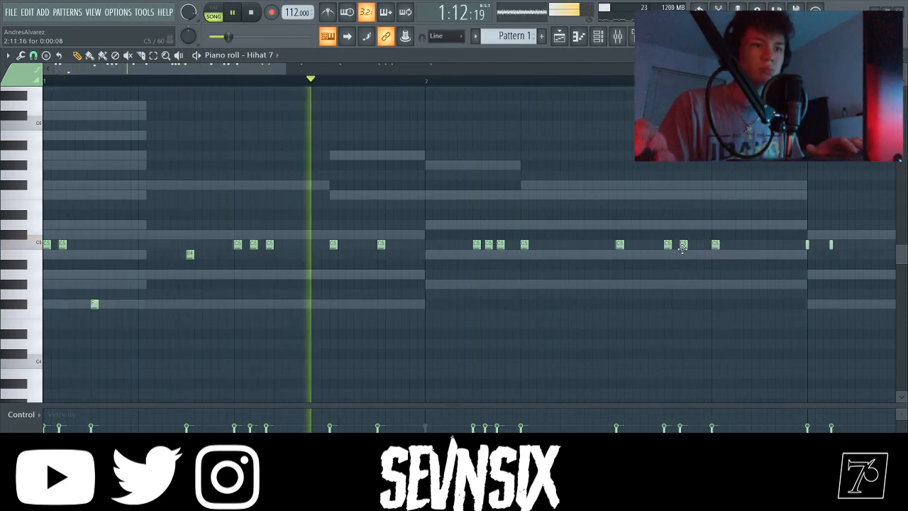
# Add a C5 hi-hat note on step 15 of bar 2, and replace the C5 notes on steps 13 and 15 with C4 notes.
pyautogui.click(762, 244)
pyautogui.press('space')
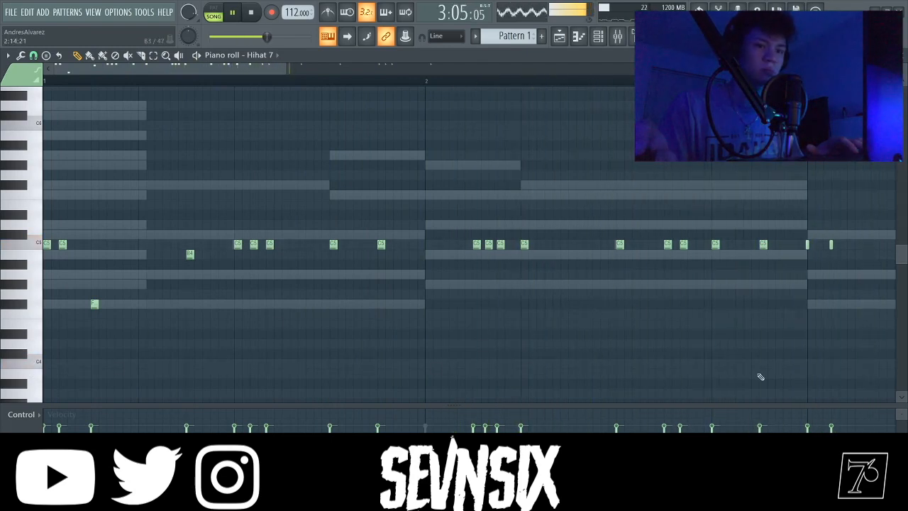
pyautogui.click(715, 363)
pyautogui.click(762, 365)
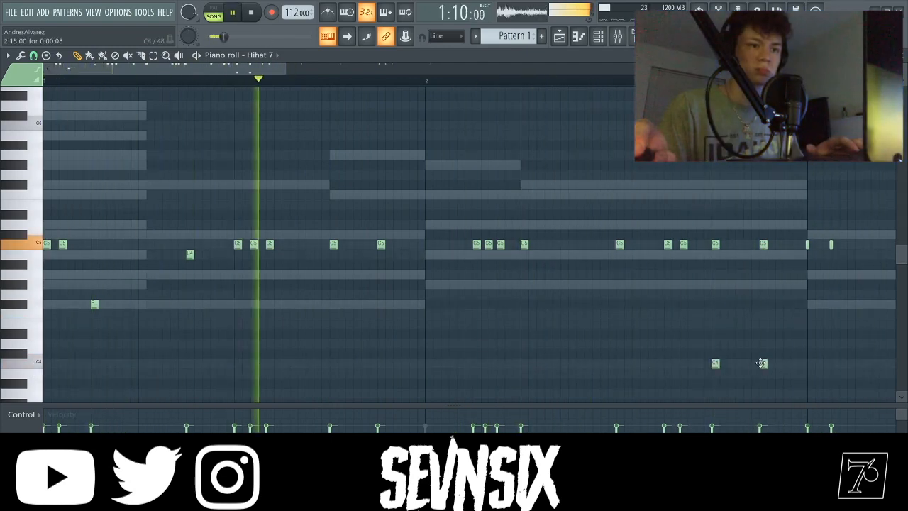
pyautogui.rightClick(762, 245)
pyautogui.rightClick(715, 247)
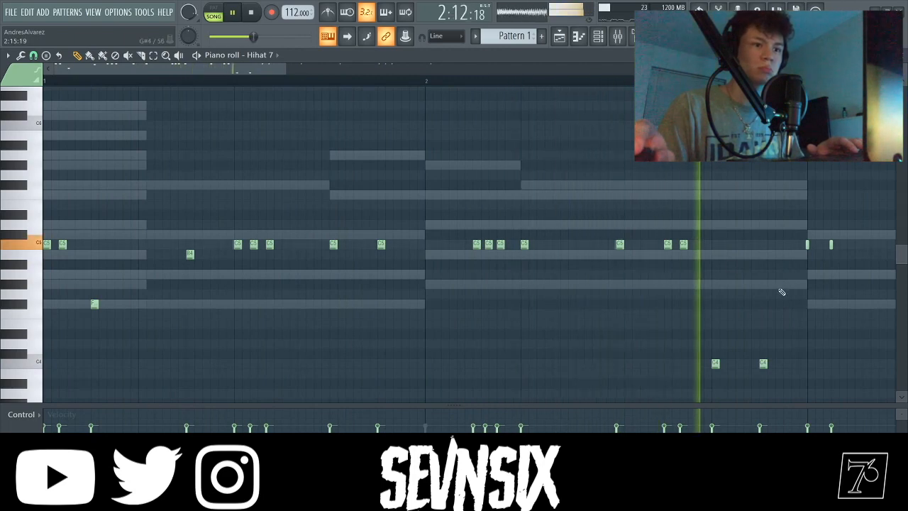
# Change the hi-hat note on step 13 of bar 2 back to C5 and move the C4 note on step 15 to B4.
pyautogui.rightClick(715, 363)
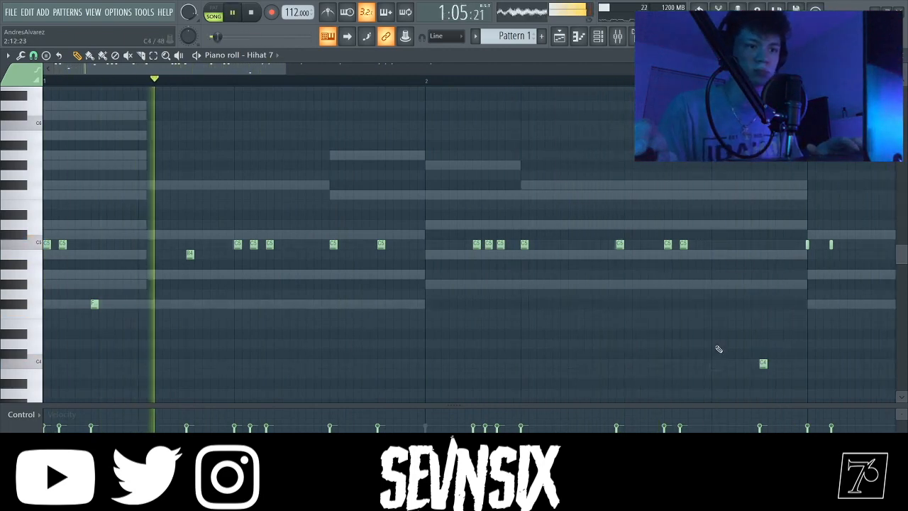
pyautogui.click(715, 244)
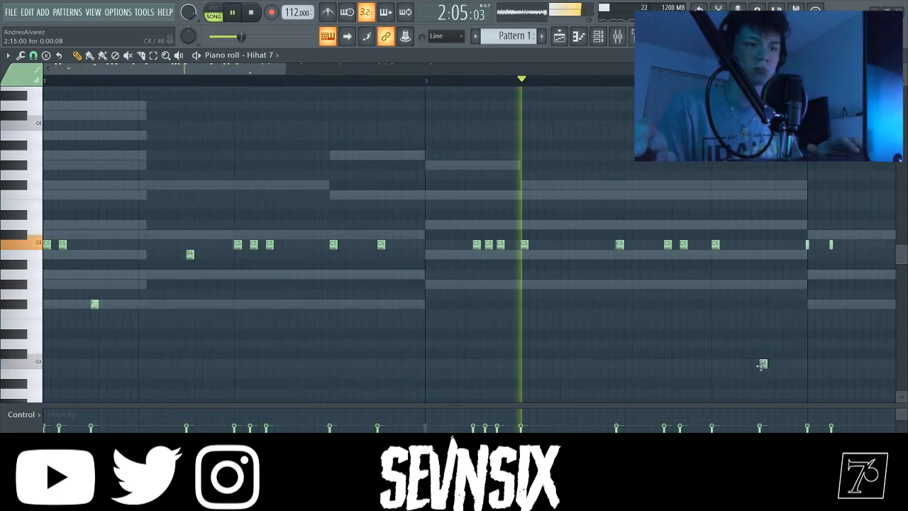
pyautogui.moveTo(763, 363); pyautogui.dragTo(762, 254)
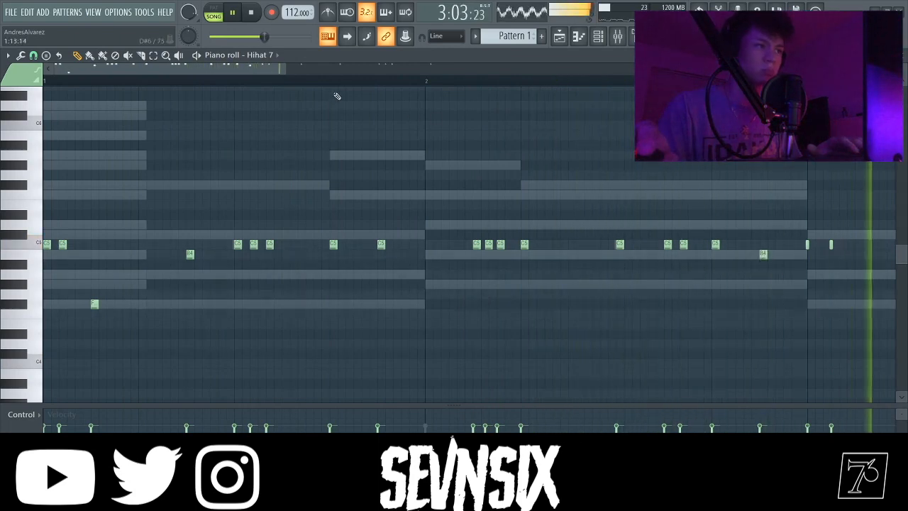
# Add C5 hi-hat notes on steps 1 and 7 of bar 3, plus one in the last third of step 1.
pyautogui.moveTo(234, 66); pyautogui.dragTo(325, 68)
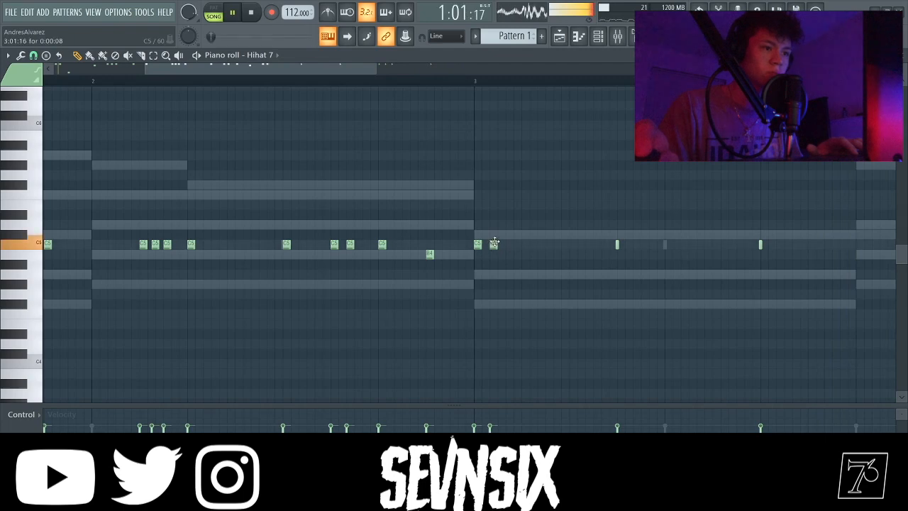
pyautogui.moveTo(374, 70); pyautogui.dragTo(411, 73)
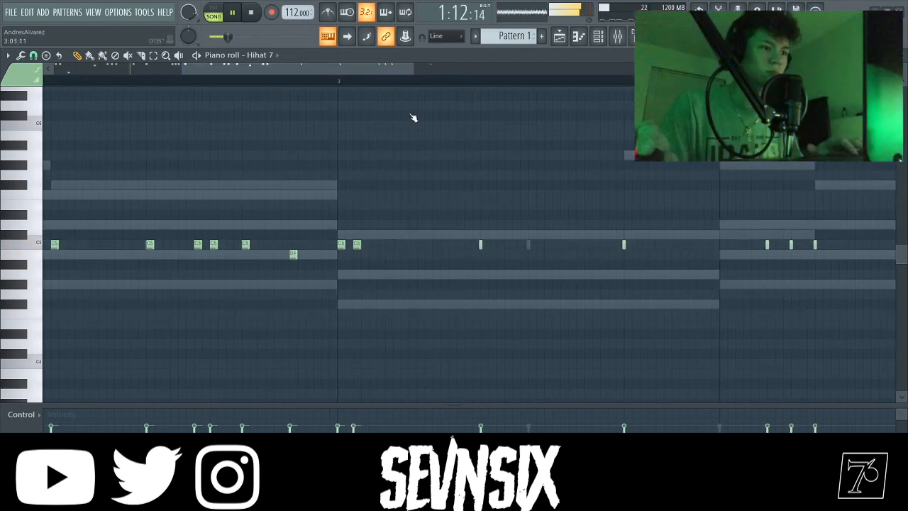
pyautogui.click(484, 244)
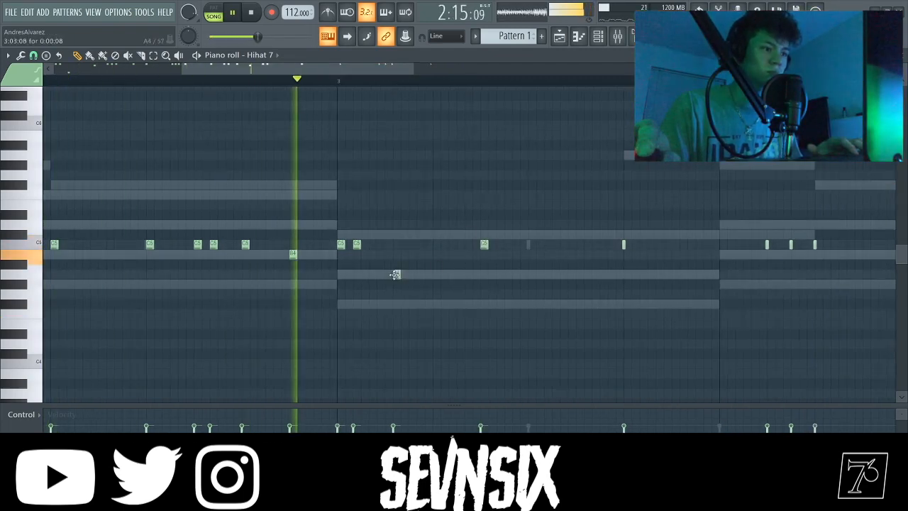
# Try an A4 hi-hat note in the second third of step 3 of bar 3.
pyautogui.click(396, 274)
pyautogui.press('space')
pyautogui.rightClick(396, 275)
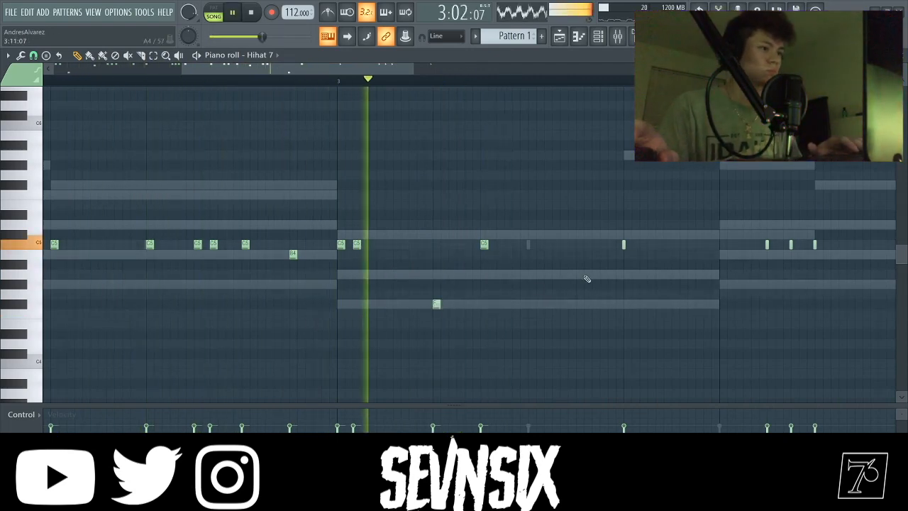
# Add a C5 hi-hat note on step 3 of bar 3 and delete the F#4 note on step 5.
pyautogui.click(388, 244)
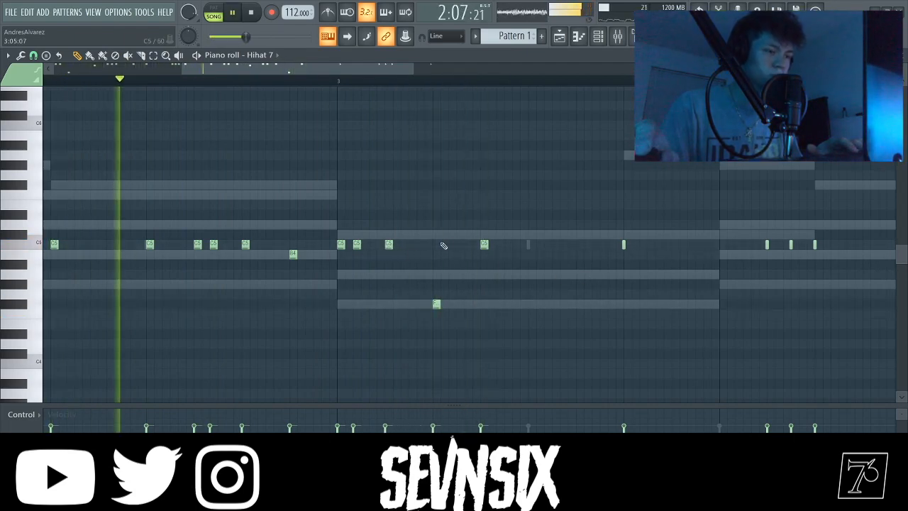
pyautogui.rightClick(435, 305)
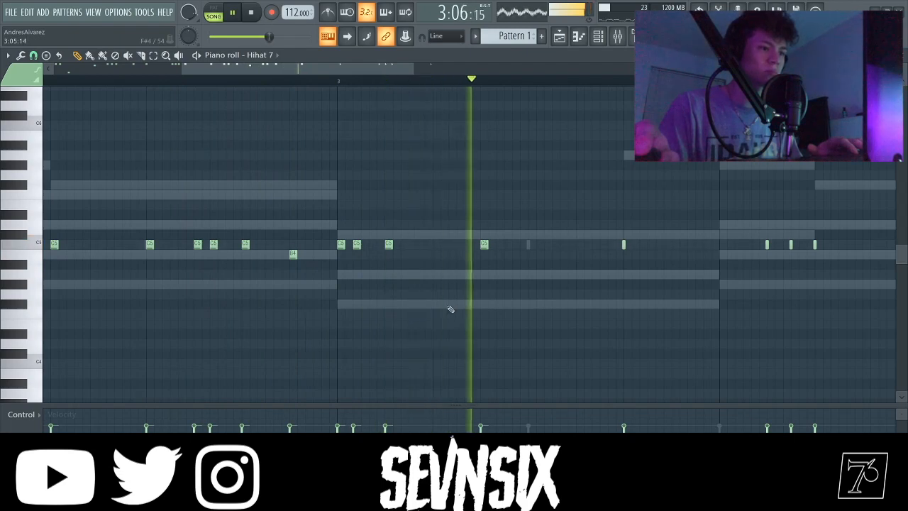
# Add four C5 hi-hat notes from step 13 of bar 3 and three G#4 notes from step 13 of bar 4, and close the piano roll.
pyautogui.rightClick(624, 246)
pyautogui.press('space')
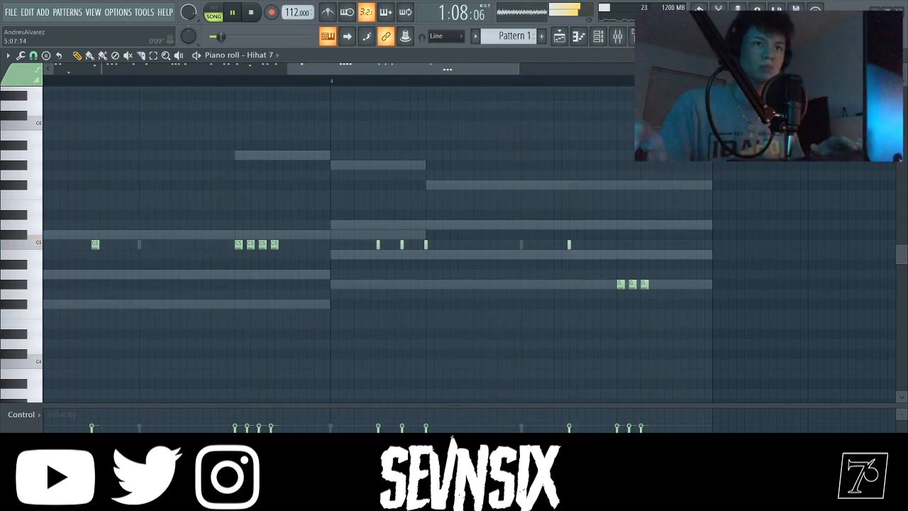
pyautogui.click(897, 55)
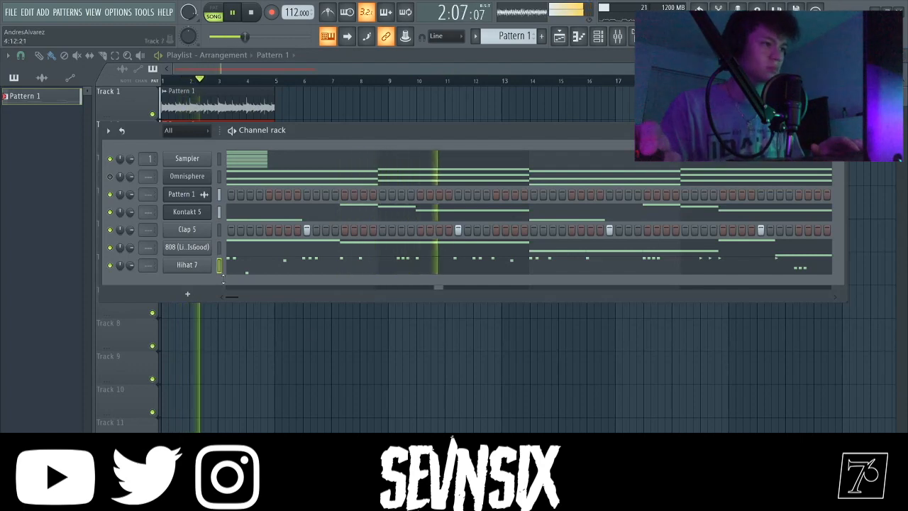
# Stop playback and route Pattern 1 to mixer track 1, Kontakt 5 to 2, Clap 5 to 3, the 808 to 4 and Hihat 7 to 5.
pyautogui.press('space')
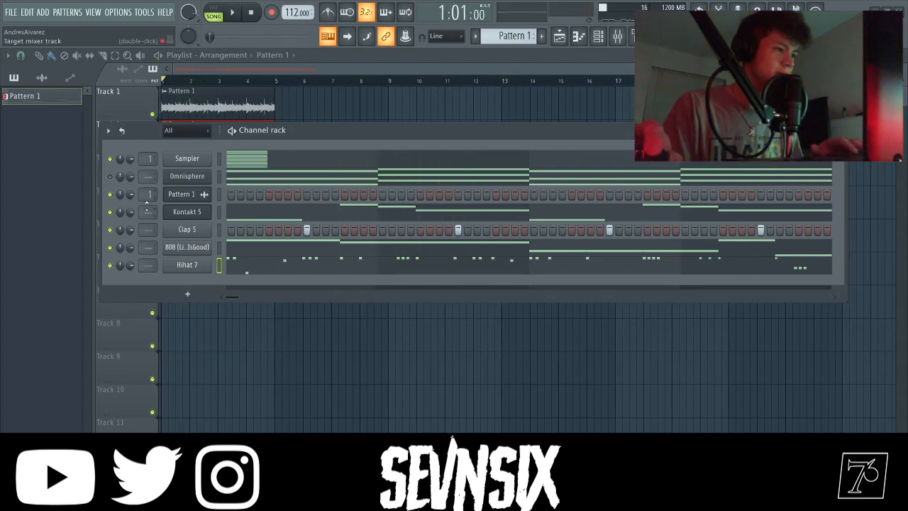
pyautogui.moveTo(146, 225); pyautogui.dragTo(150, 213)
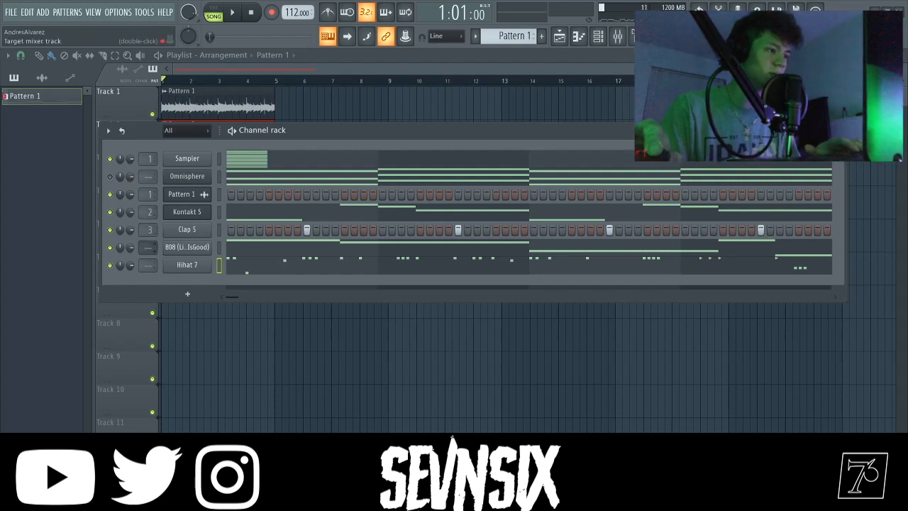
pyautogui.moveTo(149, 247); pyautogui.dragTo(149, 241)
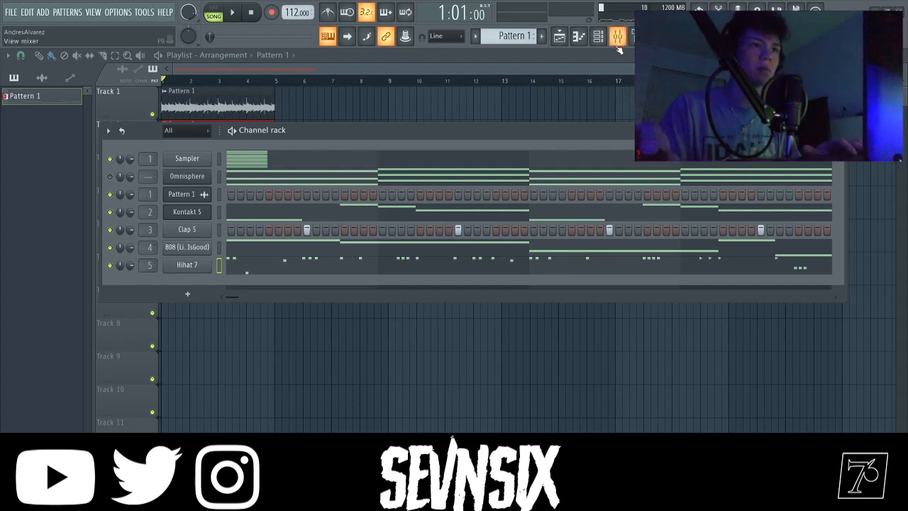
# Load Fruity Limiter into effect slot 10 of the master mixer track while the beat plays.
pyautogui.click(618, 47)
pyautogui.press('space')
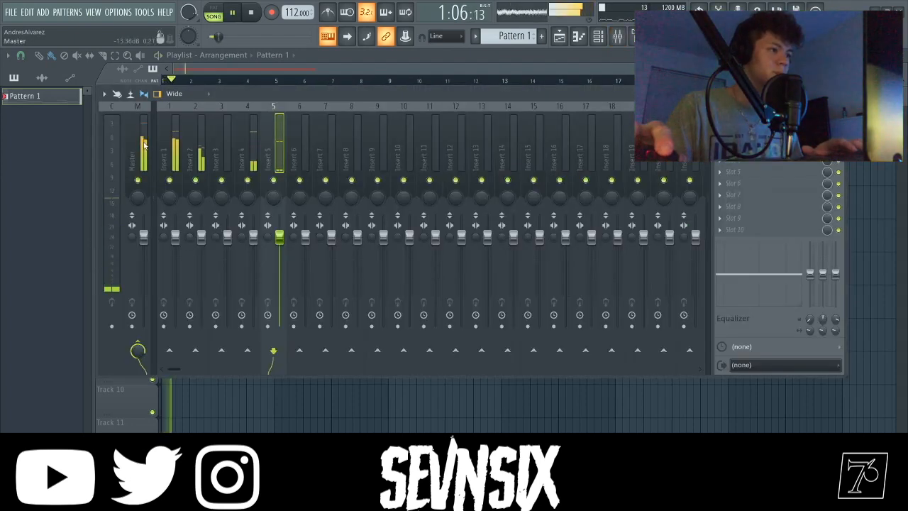
pyautogui.click(144, 145)
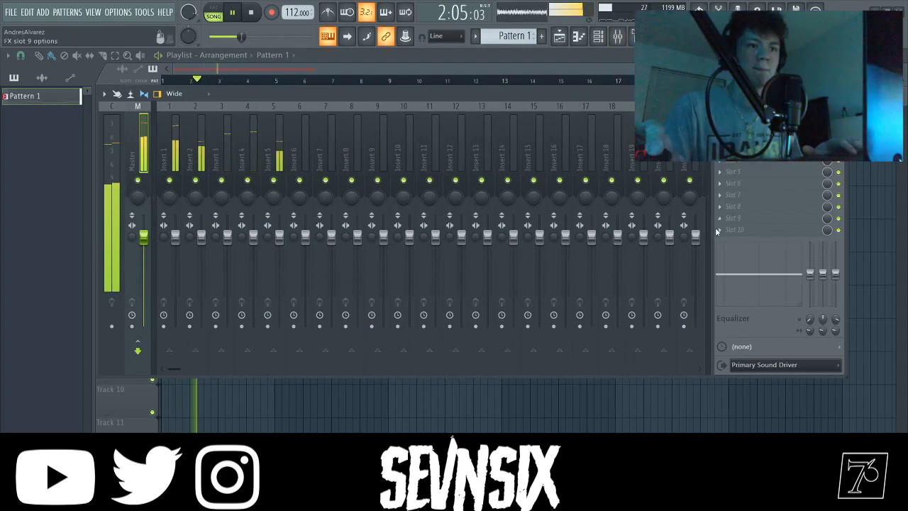
pyautogui.click(737, 229)
pyautogui.moveTo(736, 242)
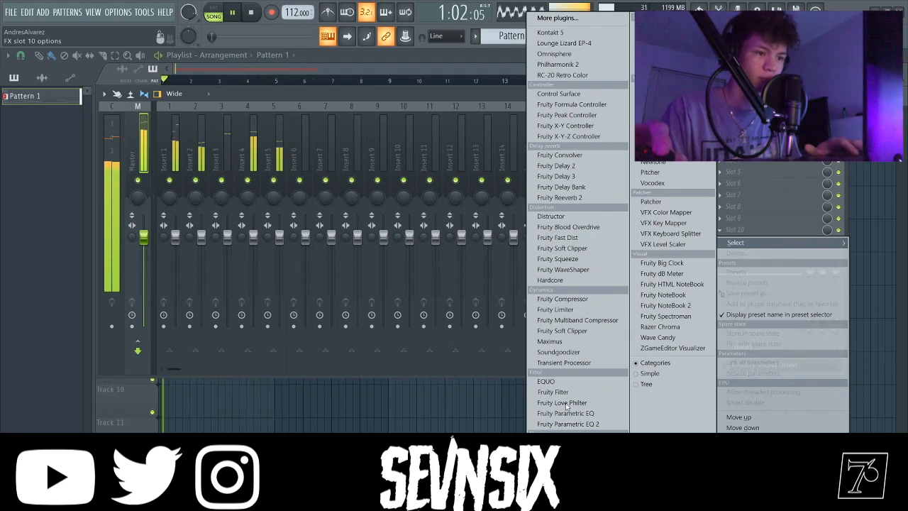
pyautogui.click(575, 309)
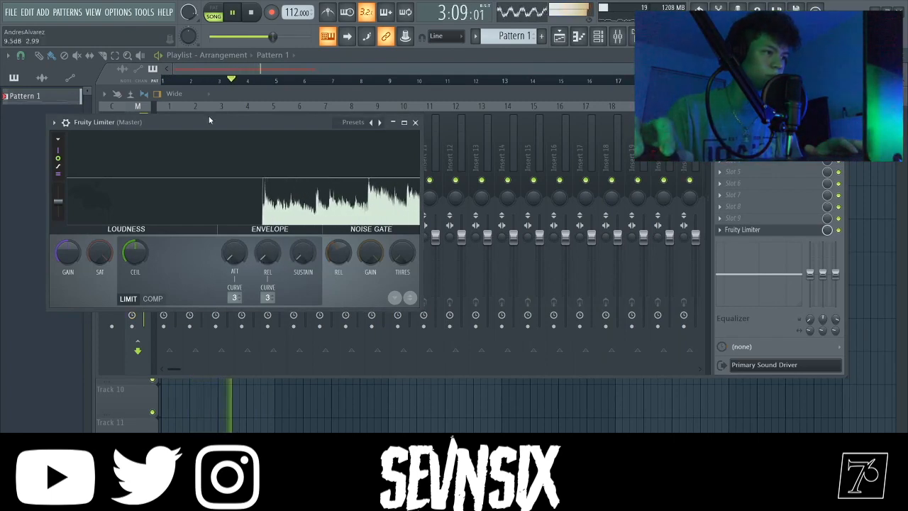
# Adjust the Fruity Limiter's gain on the master, bring the mixer to the front and stop playback.
pyautogui.moveTo(69, 252); pyautogui.dragTo(214, 132)
pyautogui.click(305, 95)
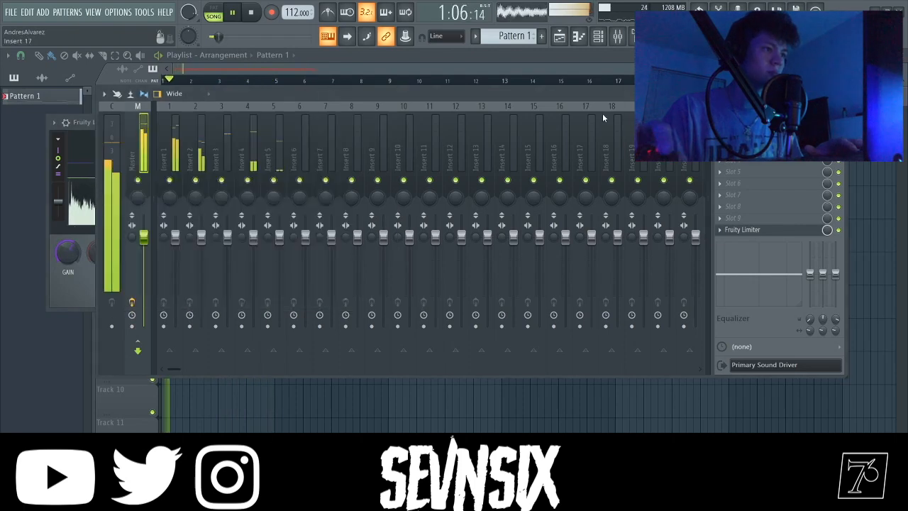
pyautogui.press('space')
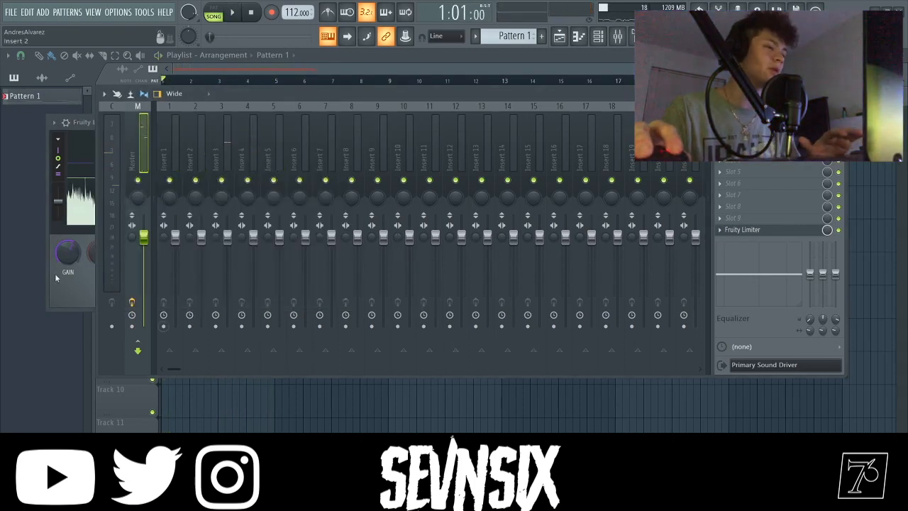
pyautogui.click(241, 225)
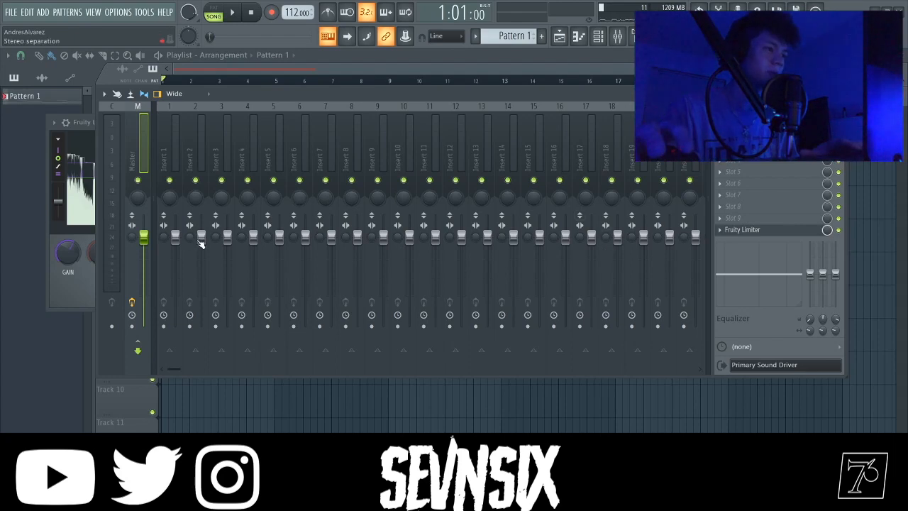
# Play the beat with Inserts 3 to 5 muted, lower Insert 1 to about -6.5 dB and Insert 2 slightly below it.
pyautogui.press('space')
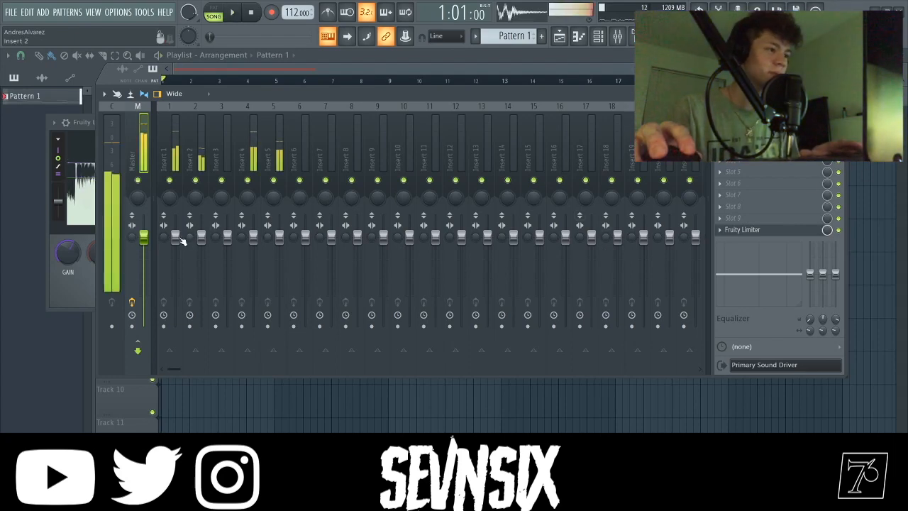
pyautogui.moveTo(174, 236); pyautogui.dragTo(182, 241)
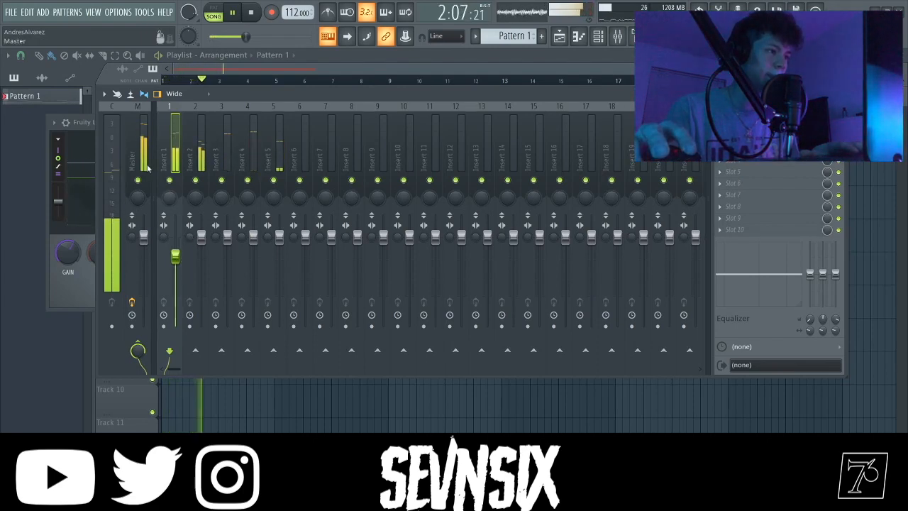
pyautogui.moveTo(201, 237); pyautogui.dragTo(176, 266)
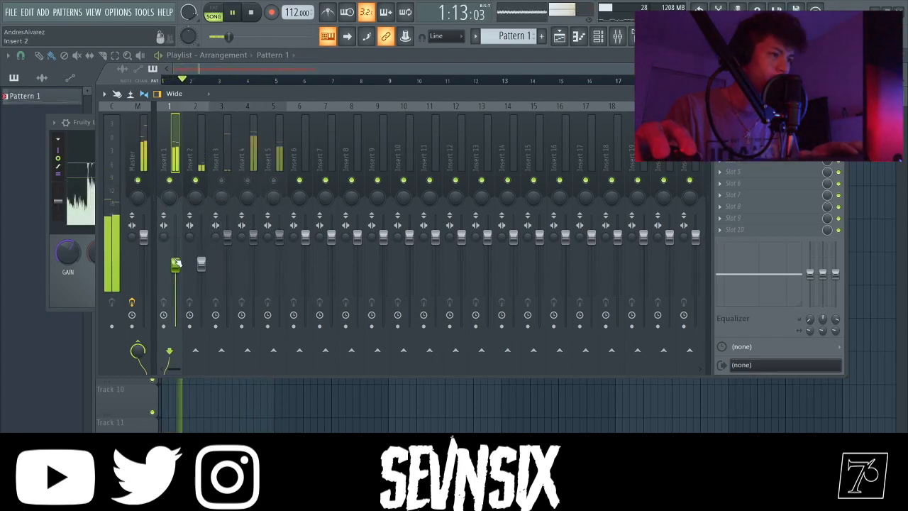
pyautogui.moveTo(175, 264); pyautogui.dragTo(201, 248)
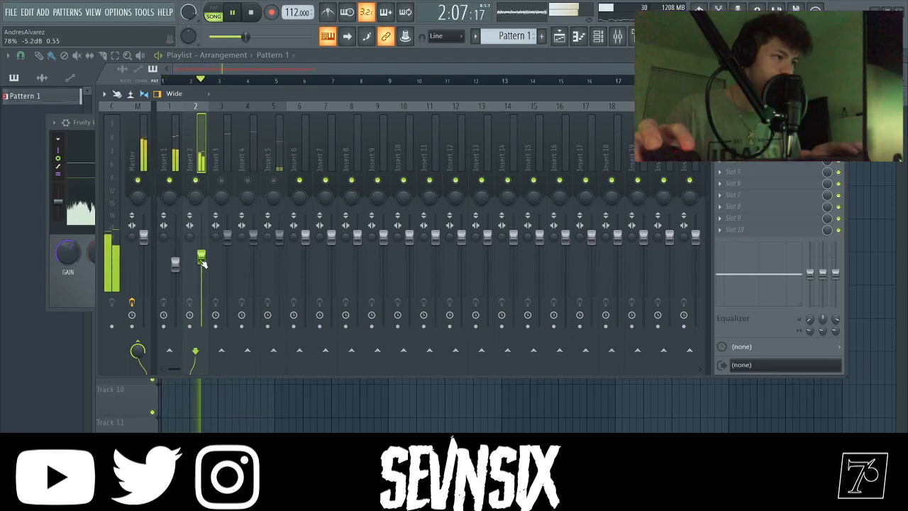
pyautogui.click(177, 264)
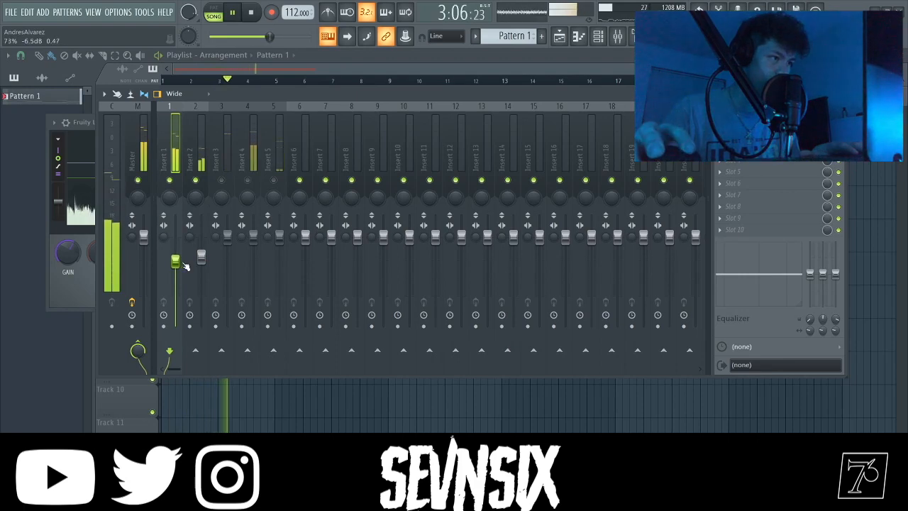
pyautogui.moveTo(202, 255); pyautogui.dragTo(201, 260)
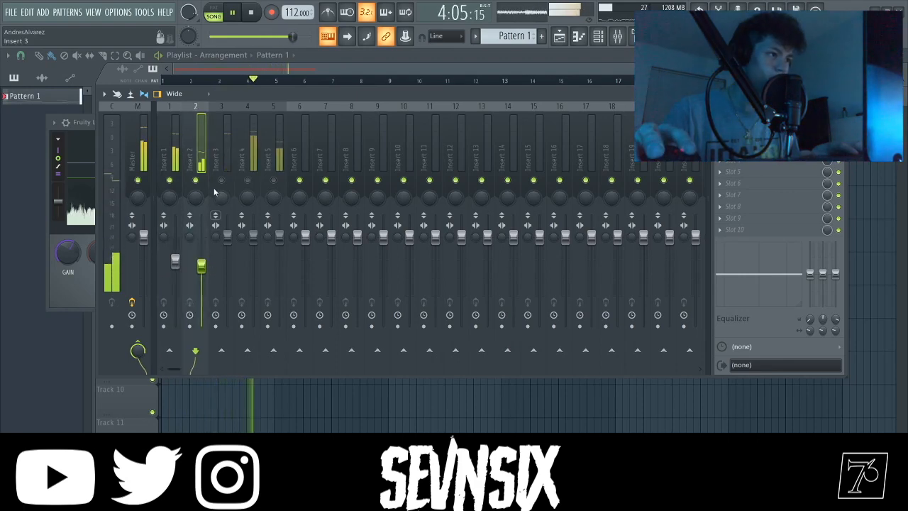
# Unmute Inserts 3, 4 and 5 one after another, lower each one's volume to match the first two, and stop playback.
pyautogui.click(228, 237)
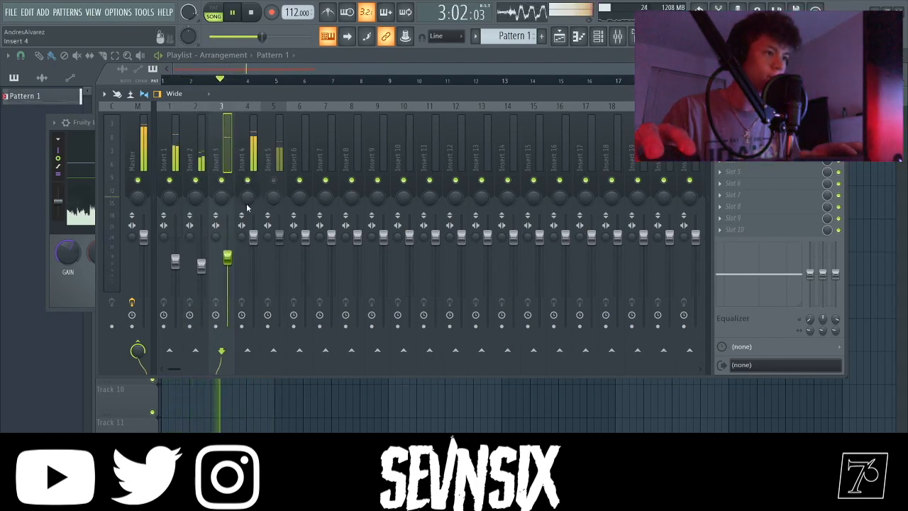
pyautogui.moveTo(257, 238); pyautogui.dragTo(258, 261)
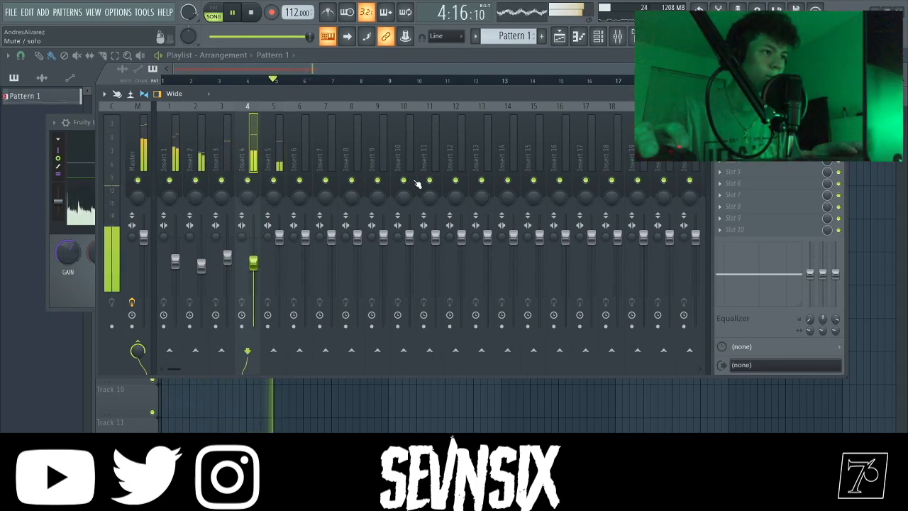
pyautogui.moveTo(278, 234); pyautogui.dragTo(279, 257)
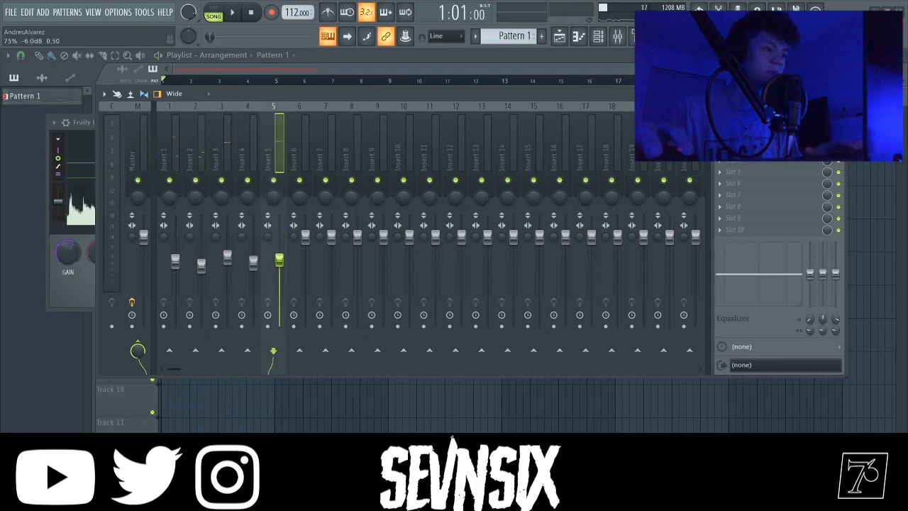
# Audition the kicks in the OZ - Secret Bounce Vol.1 kit and add Kick (Birthday) as a new channel with a hit on step 1.
pyautogui.click(618, 36)
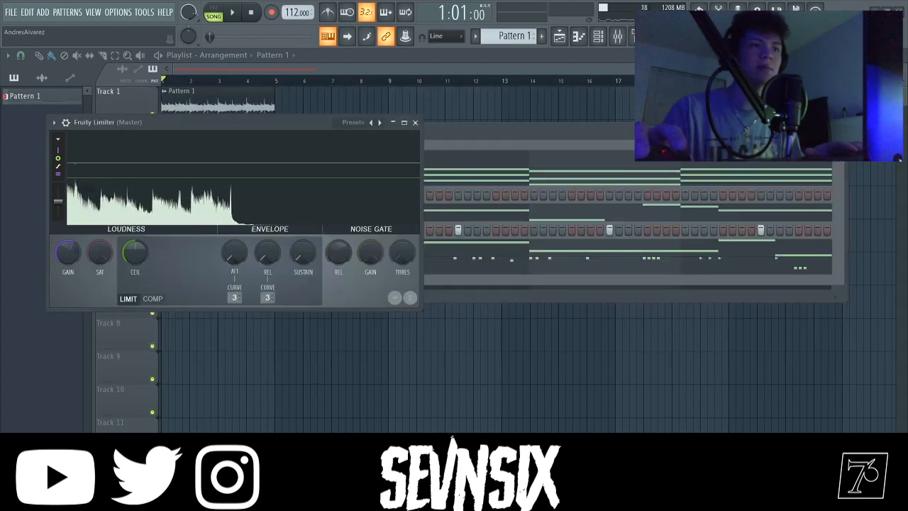
pyautogui.click(598, 37)
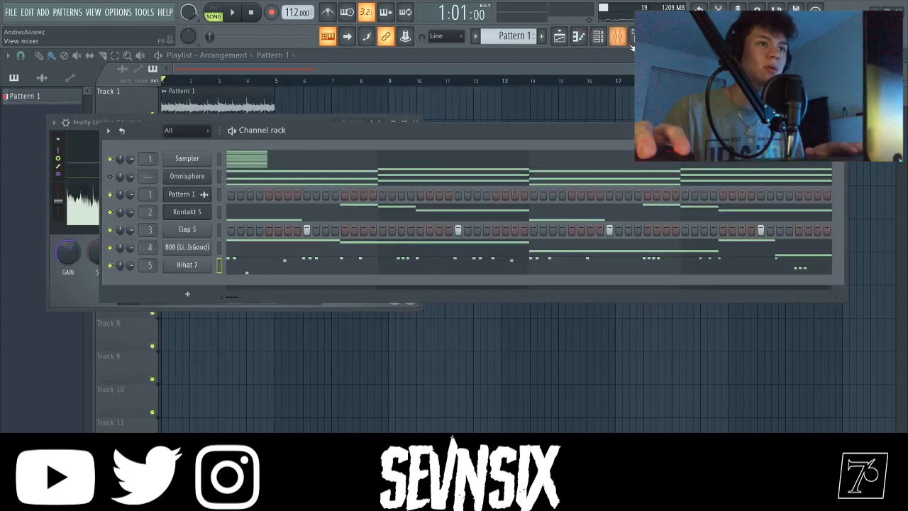
pyautogui.hotkey('alt', 'F8')
pyautogui.scroll(-10, 67, 250)
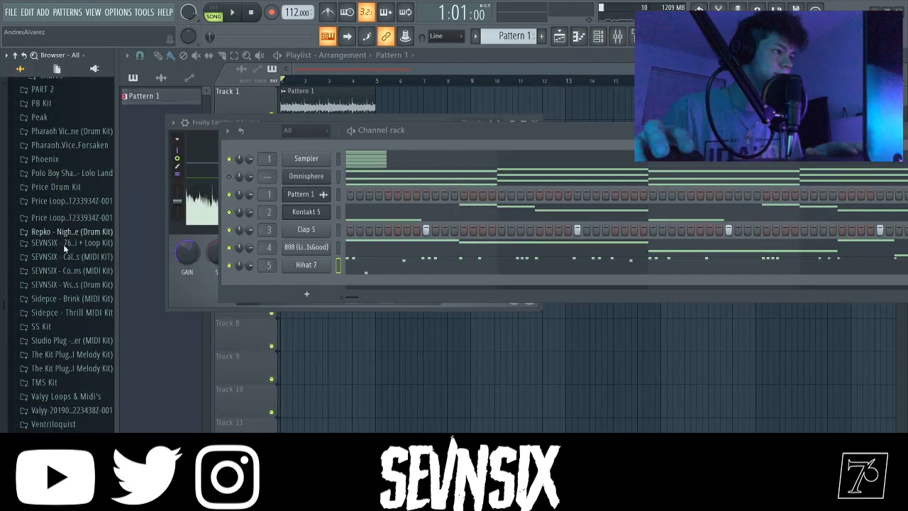
pyautogui.scroll(12, 57, 259)
pyautogui.scroll(-8, 55, 248)
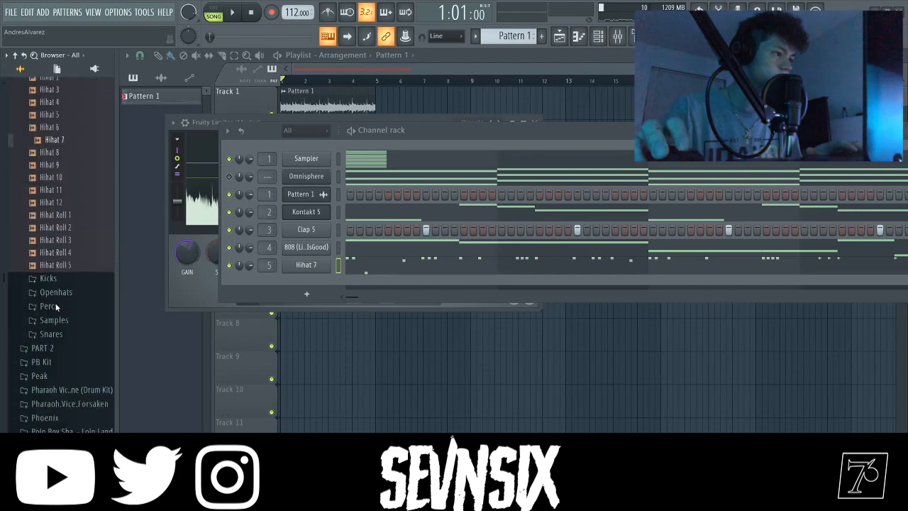
pyautogui.click(65, 204)
pyautogui.click(71, 253)
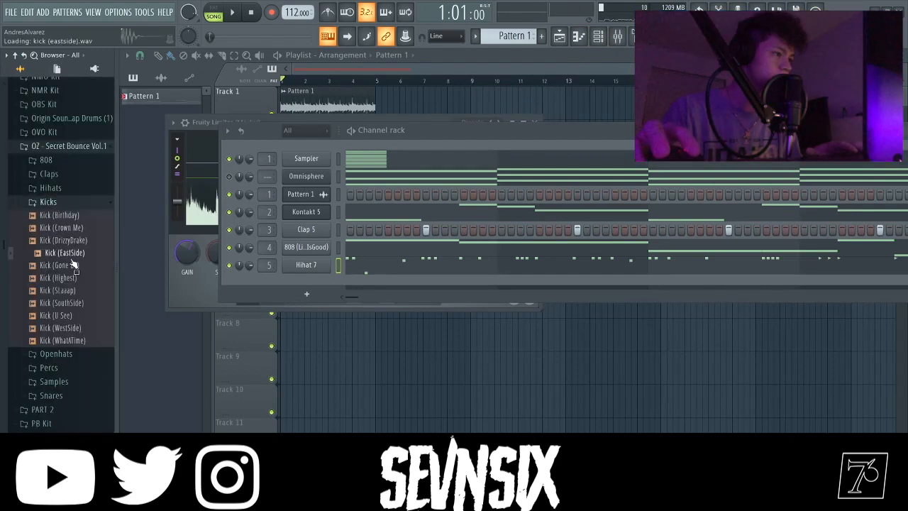
pyautogui.click(70, 279)
pyautogui.click(71, 303)
pyautogui.click(71, 340)
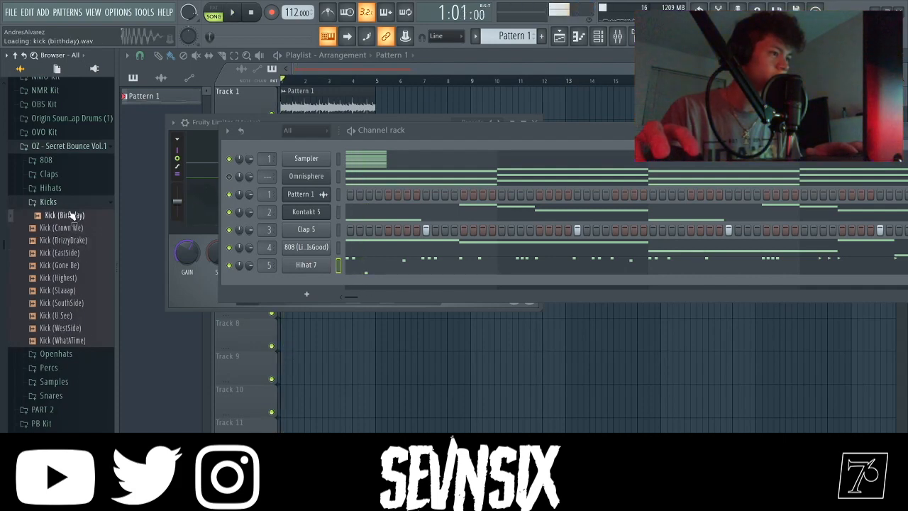
pyautogui.moveTo(71, 215); pyautogui.dragTo(348, 288)
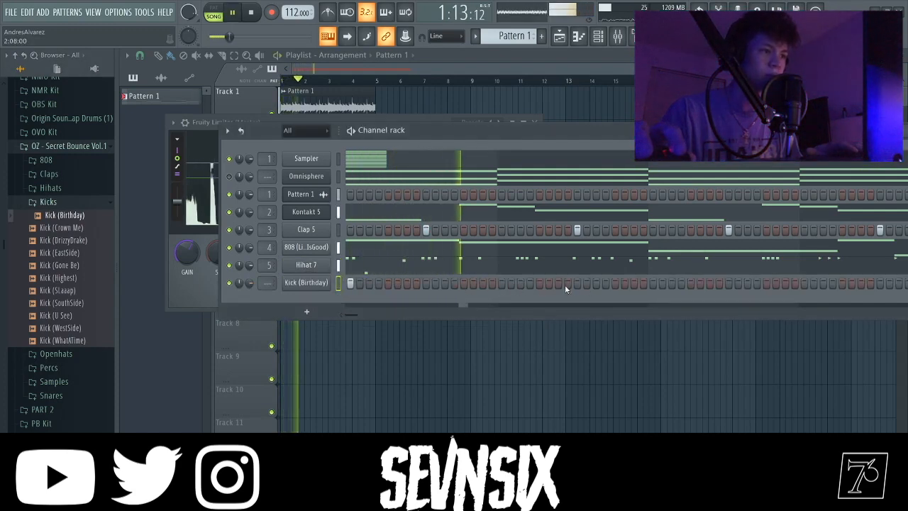
# Add kick hits on step 13 of bar 1 and step 1 of bar 3, replaying the beat from the start.
pyautogui.click(464, 283)
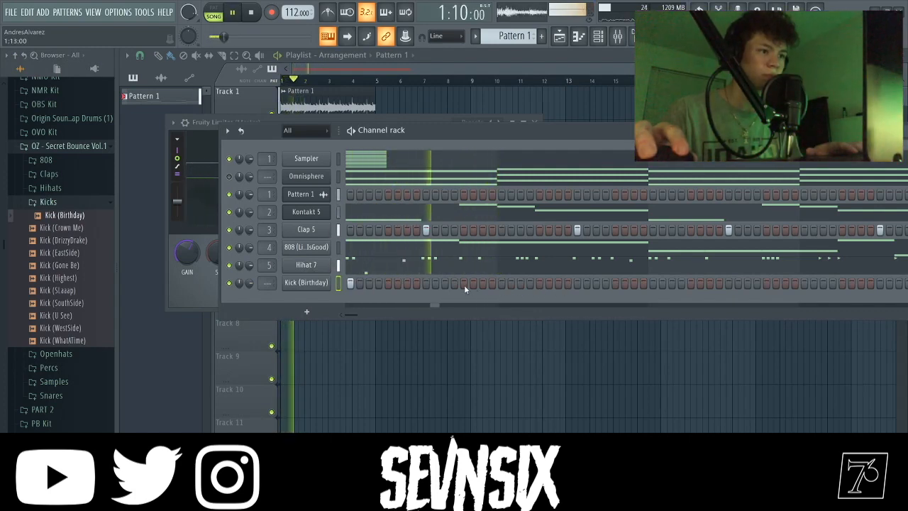
pyautogui.press('space')
pyautogui.press('space')
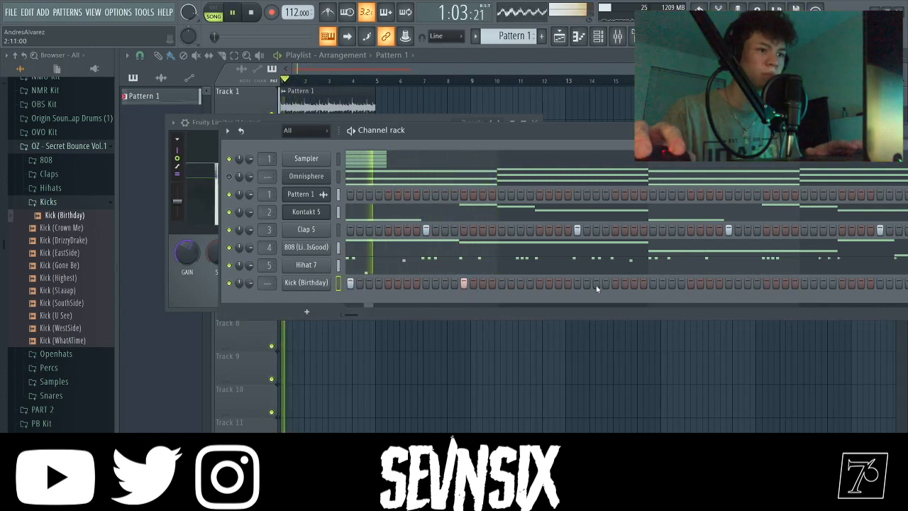
pyautogui.click(547, 285)
pyautogui.click(548, 285)
pyautogui.click(540, 284)
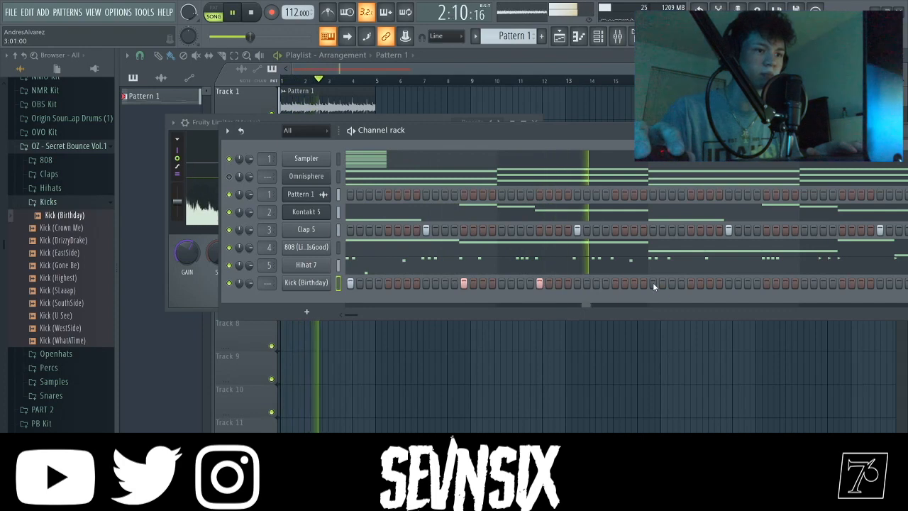
pyautogui.click(652, 282)
pyautogui.click(539, 285)
pyautogui.press('space')
pyautogui.press('space')
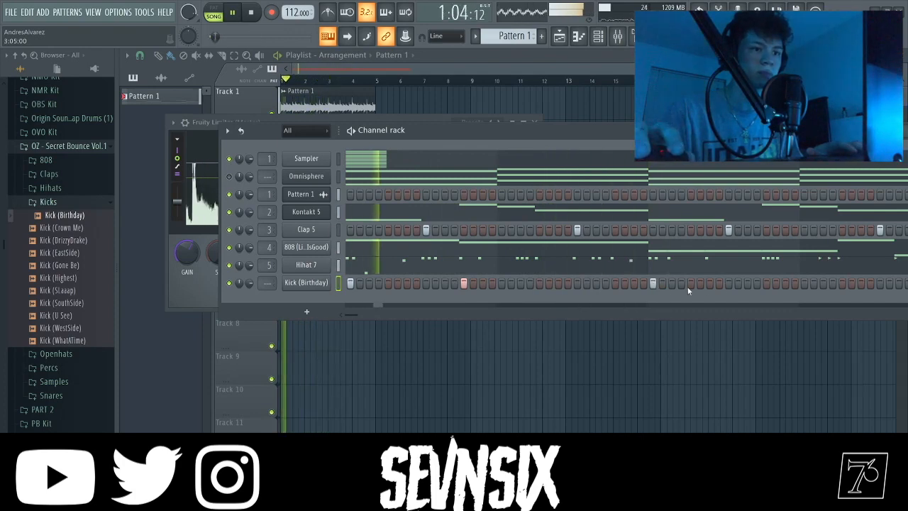
# Add kick hits on steps 7 and 13 of bar 3 and step 5 of bar 4, and route the kick to mixer track 6.
pyautogui.click(710, 283)
pyautogui.click(766, 283)
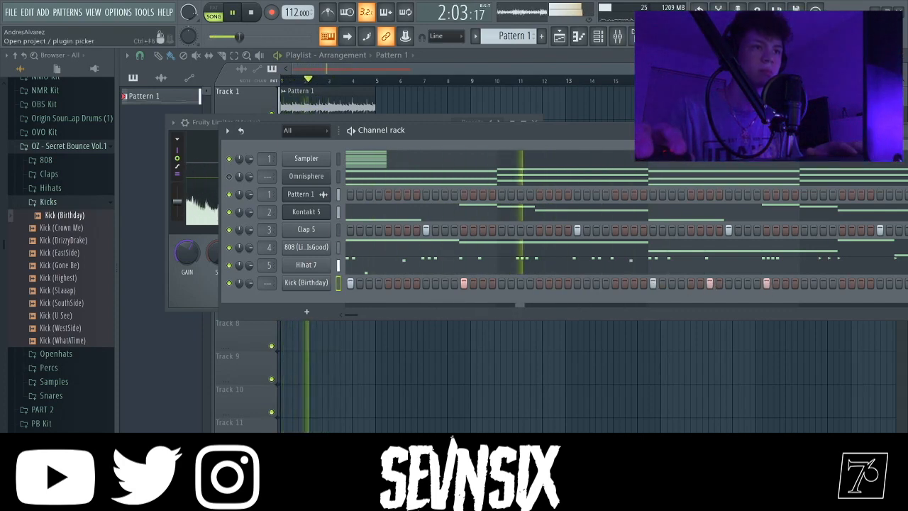
pyautogui.click(637, 36)
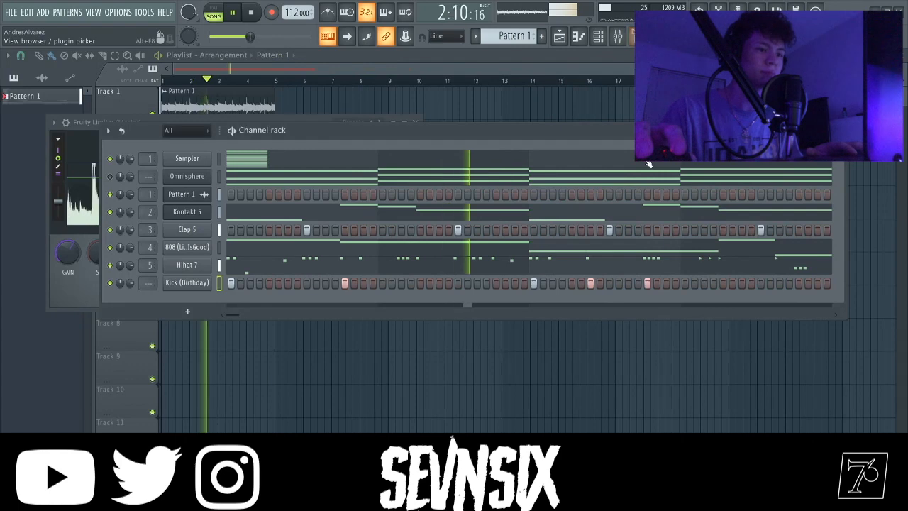
pyautogui.click(723, 283)
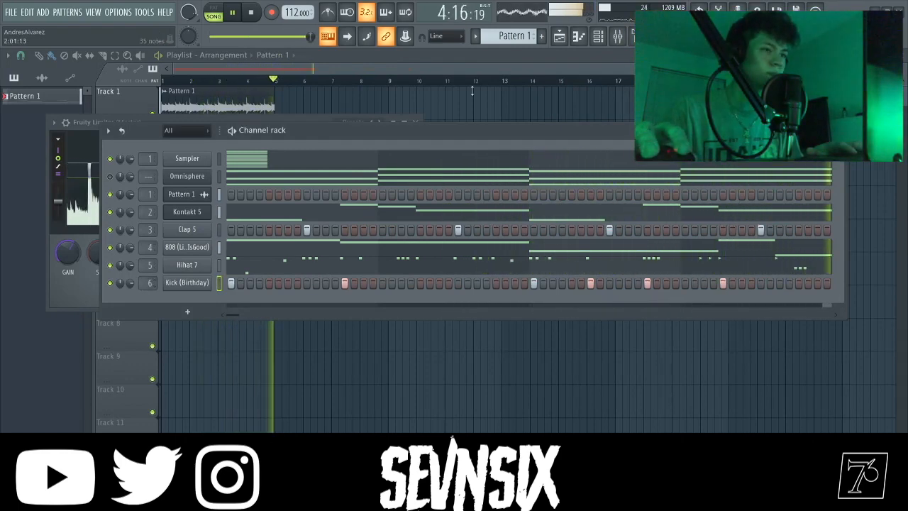
# In the mixer, set Insert 5 to about -7.7 dB and Insert 6 to about -5.1 dB, and lower Insert 1 slightly.
pyautogui.press('F9')
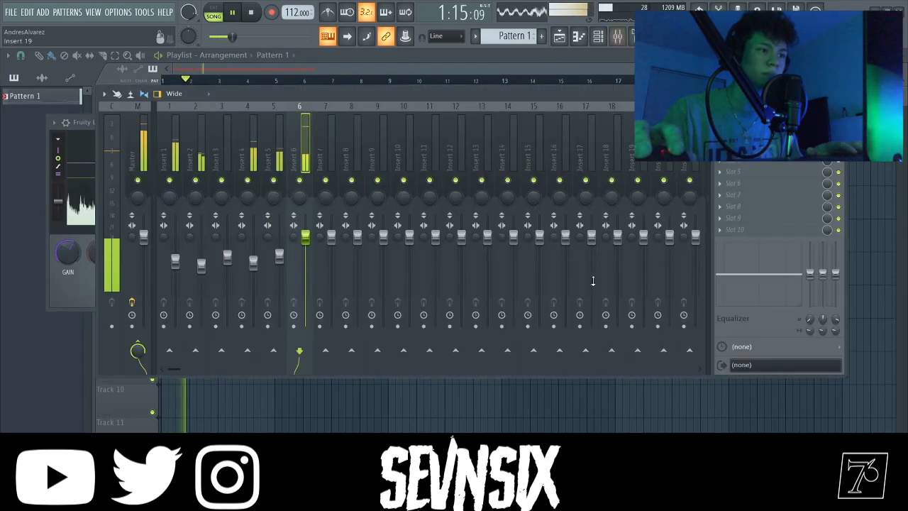
pyautogui.moveTo(308, 243); pyautogui.dragTo(308, 254)
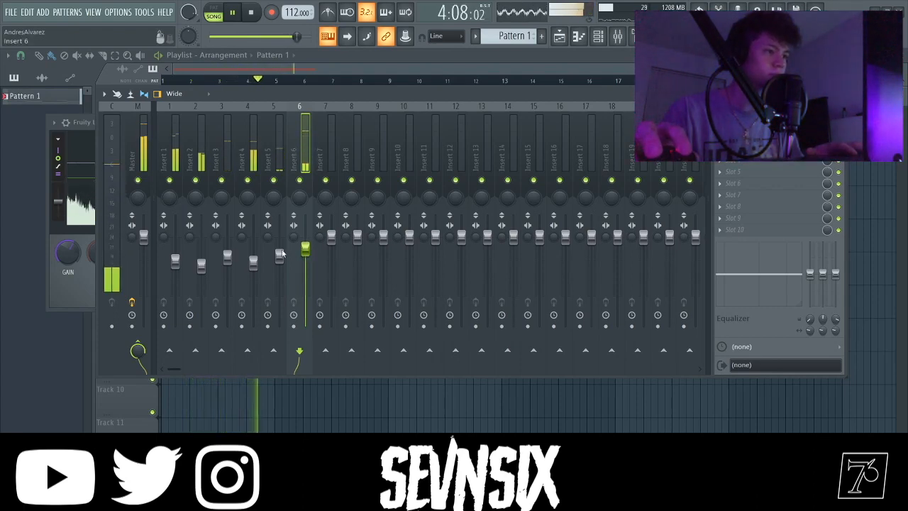
pyautogui.click(280, 256)
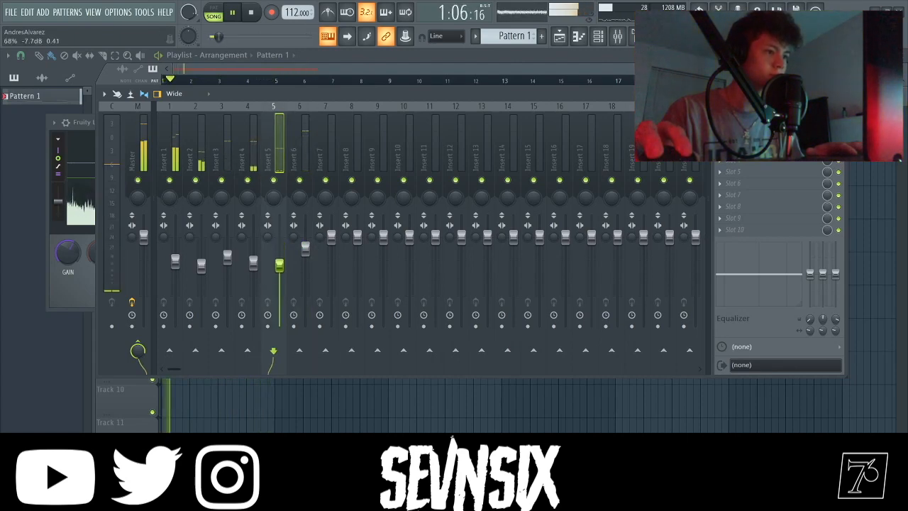
pyautogui.moveTo(305, 245); pyautogui.dragTo(304, 249)
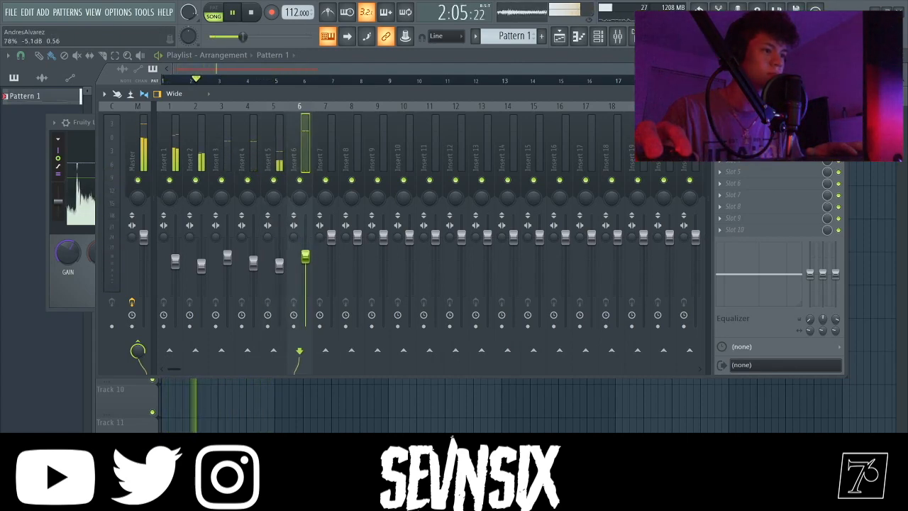
pyautogui.moveTo(175, 263); pyautogui.dragTo(175, 269)
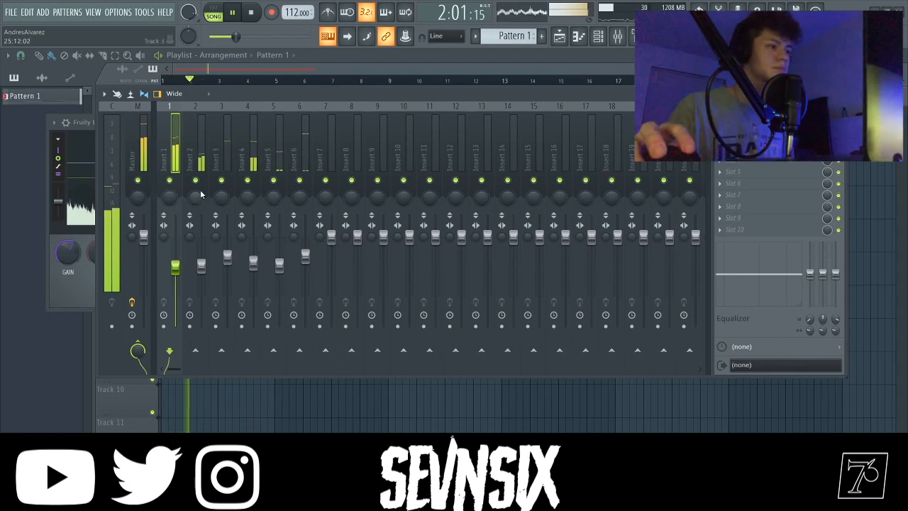
# Check the Fruity Limiter on the master while the beat plays, and close the open windows to return to the playlist.
pyautogui.click(142, 147)
pyautogui.click(745, 233)
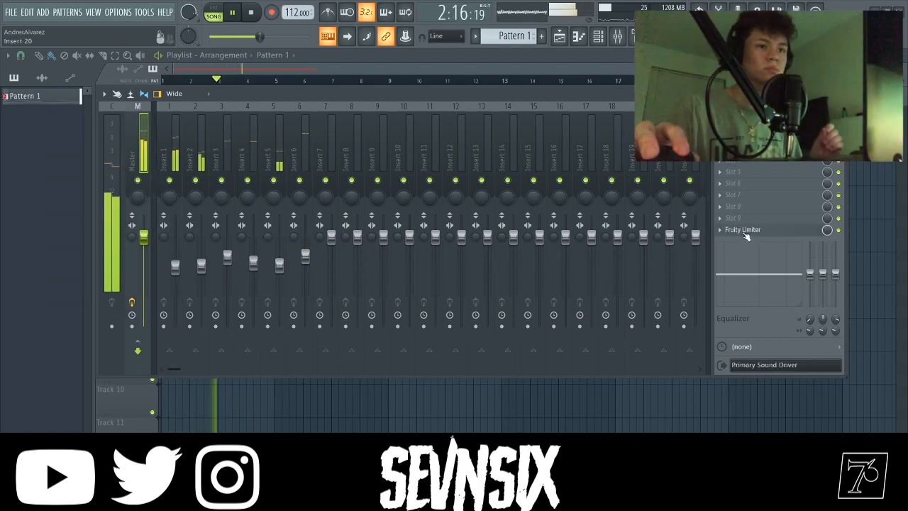
pyautogui.click(745, 231)
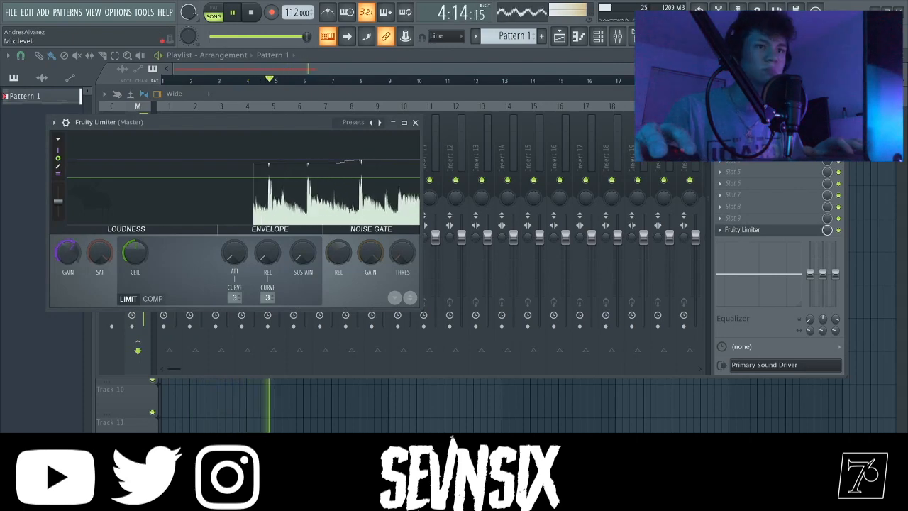
pyautogui.click(839, 93)
pyautogui.click(453, 64)
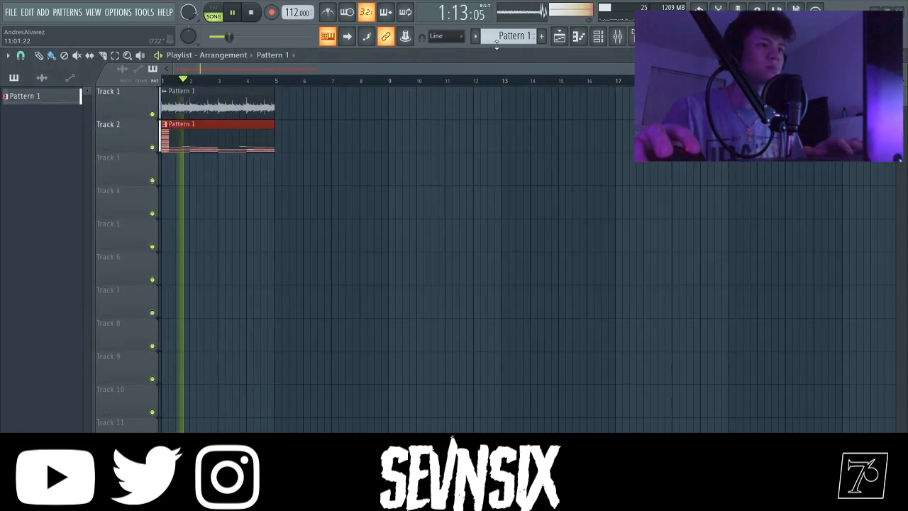
# Split Pattern 1 by channel, stop playback and delete the combined pattern clip from Track 2.
pyautogui.click(509, 36)
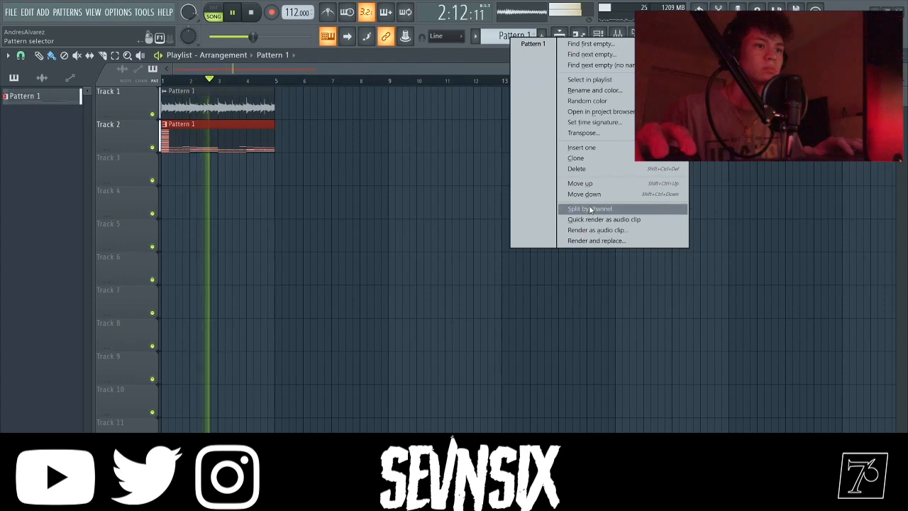
pyautogui.click(594, 207)
pyautogui.press('space')
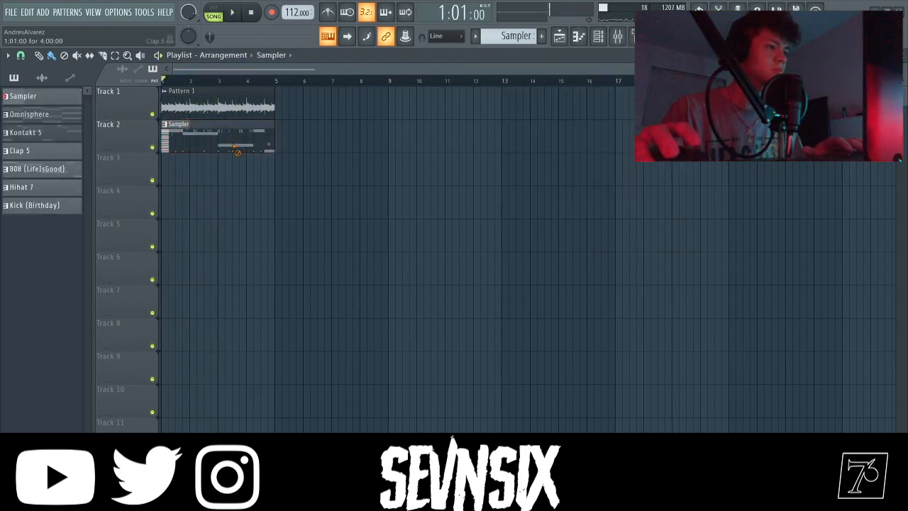
pyautogui.rightClick(190, 146)
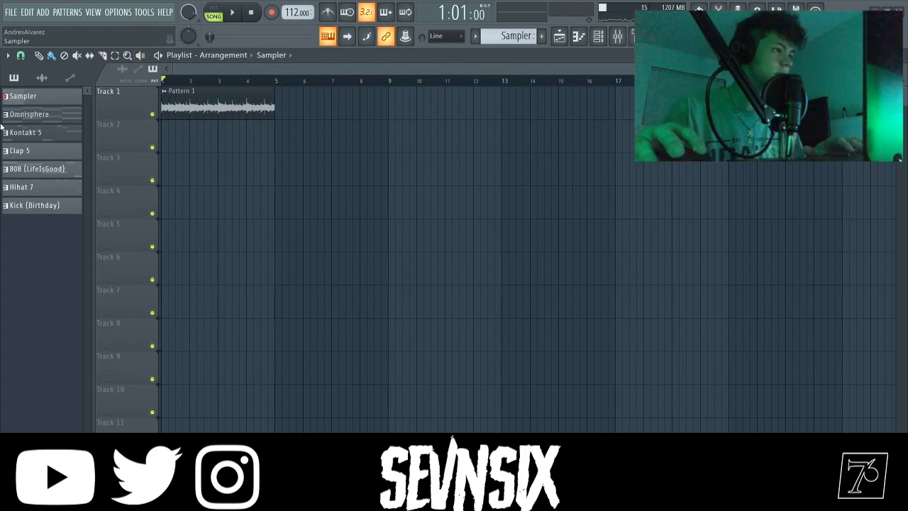
# Place the Kontakt 5 pattern on Track 2 of the playlist, spanning bars 5 to 8.
pyautogui.moveTo(25, 132); pyautogui.dragTo(163, 134)
pyautogui.moveTo(219, 146); pyautogui.dragTo(360, 156)
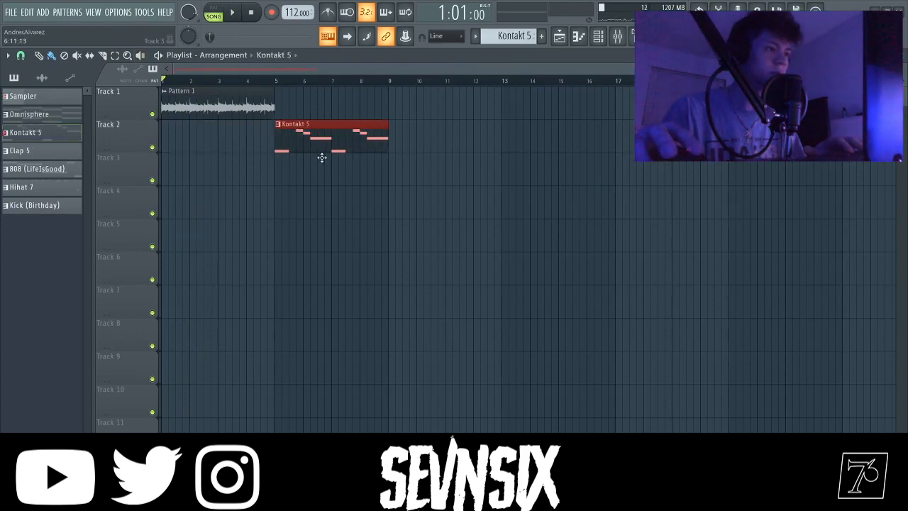
# Repeat the Kontakt 5 clip twice to fill bars 9 to 16 and place the Clap 5 pattern on Track 3 at bar 5.
pyautogui.hotkey('ctrl', 'b')
pyautogui.hotkey('ctrl', 'b')
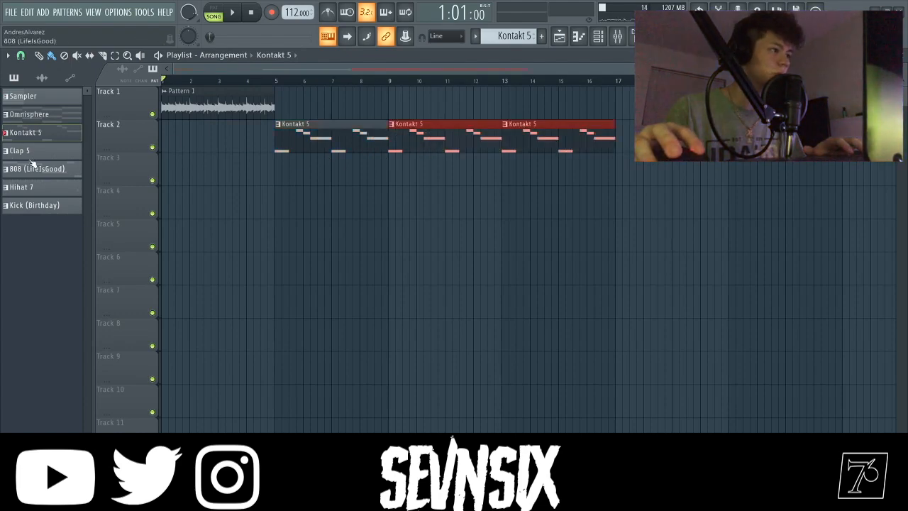
pyautogui.moveTo(27, 152)
pyautogui.mouseDown()
pyautogui.moveTo(272, 191)
pyautogui.moveTo(278, 170)
pyautogui.moveTo(419, 214)
pyautogui.mouseUp()
pyautogui.click(279, 193)
pyautogui.rightClick(358, 213)
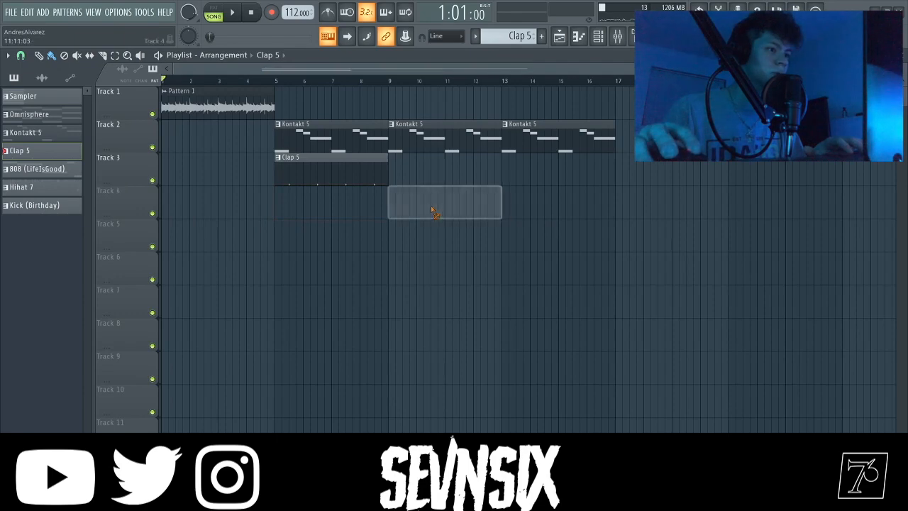
pyautogui.rightClick(432, 208)
# Place the 808 and Hihat 7 patterns at bar 5 on Tracks 4 and 5, and the Kick pattern at bar 13 on Track 6.
pyautogui.moveTo(59, 170); pyautogui.dragTo(277, 206)
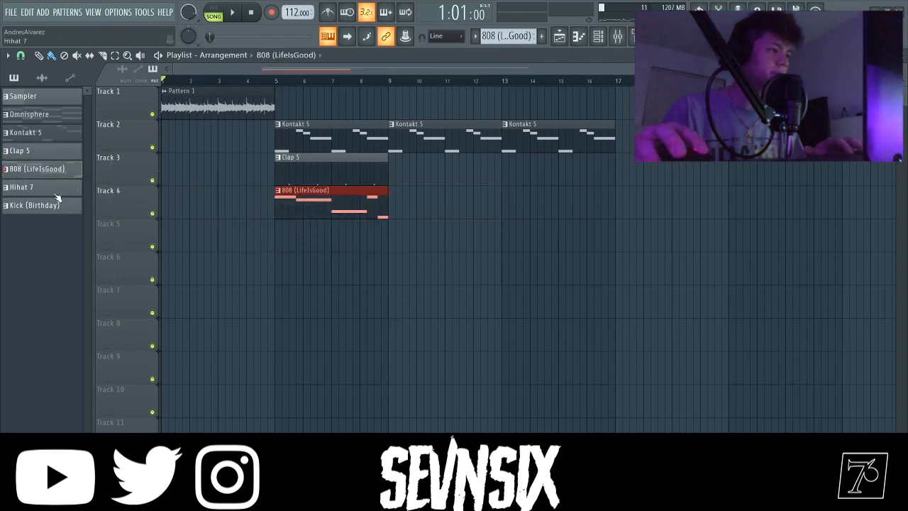
pyautogui.moveTo(21, 187); pyautogui.dragTo(276, 230)
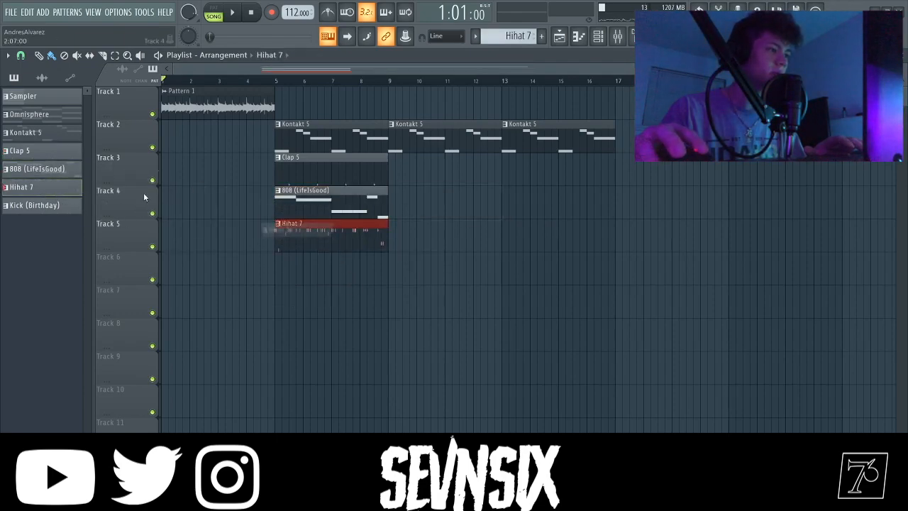
pyautogui.moveTo(32, 205); pyautogui.dragTo(502, 266)
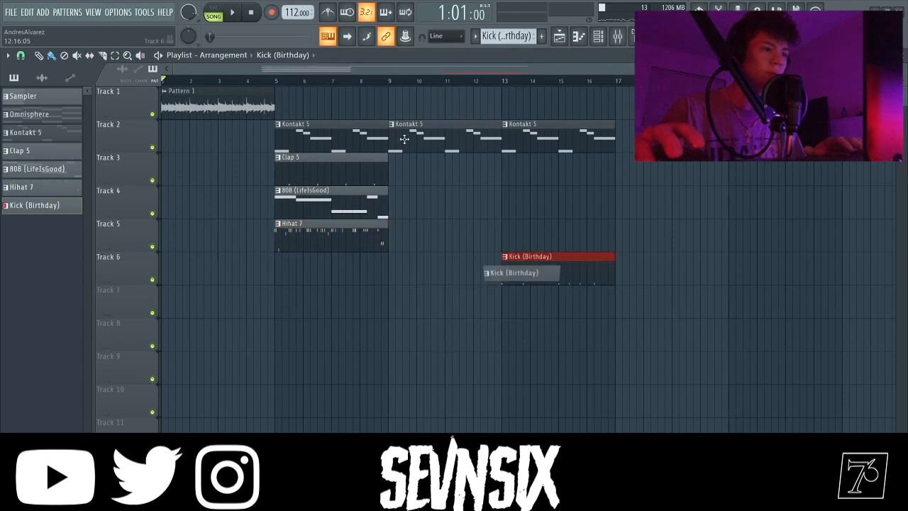
# Start playback and repeat the Pattern 1 audio clip on Track 1 to fill bars 5 to 16.
pyautogui.press('space')
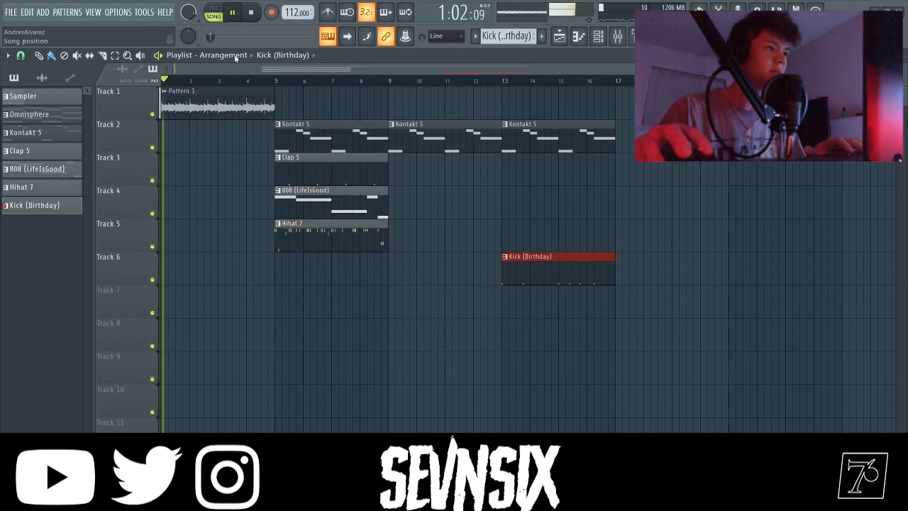
pyautogui.click(246, 96)
pyautogui.click(282, 102)
pyautogui.moveTo(548, 134); pyautogui.dragTo(588, 107)
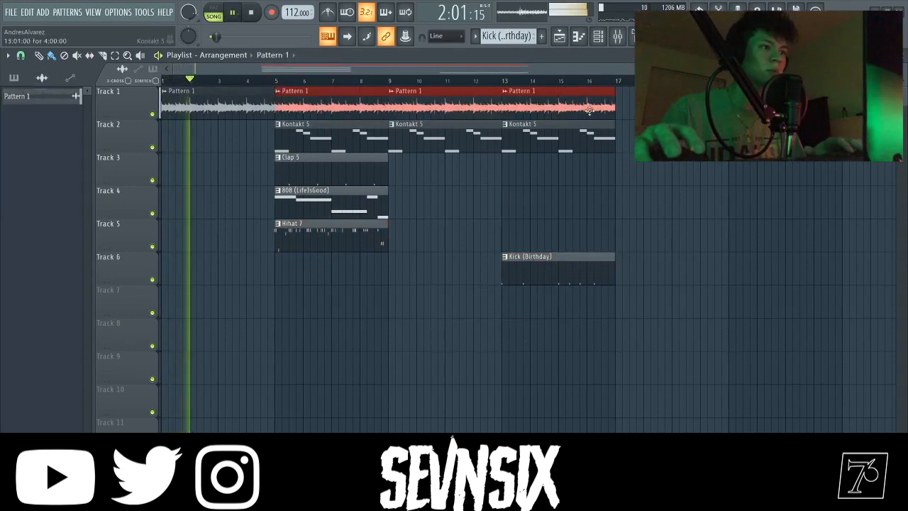
# Move the Clap 5, 808 and Hihat 7 clips so they all start at bar 9.
pyautogui.moveTo(311, 171); pyautogui.dragTo(420, 172)
pyautogui.moveTo(330, 190); pyautogui.dragTo(443, 190)
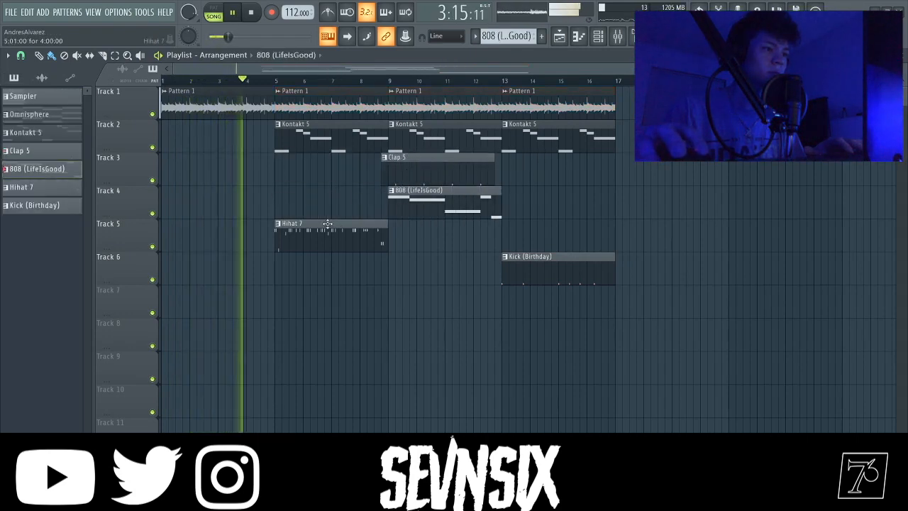
pyautogui.moveTo(312, 241); pyautogui.dragTo(426, 240)
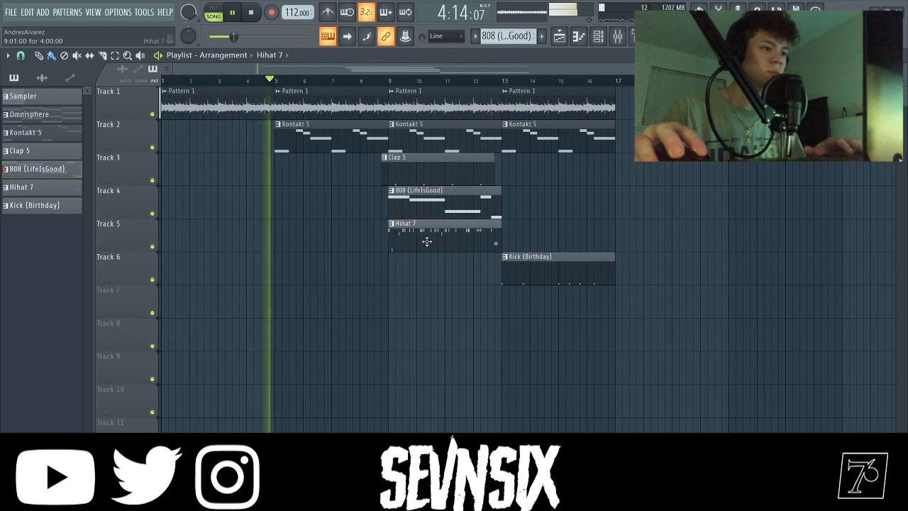
pyautogui.moveTo(426, 173); pyautogui.dragTo(428, 171)
pyautogui.click(428, 171)
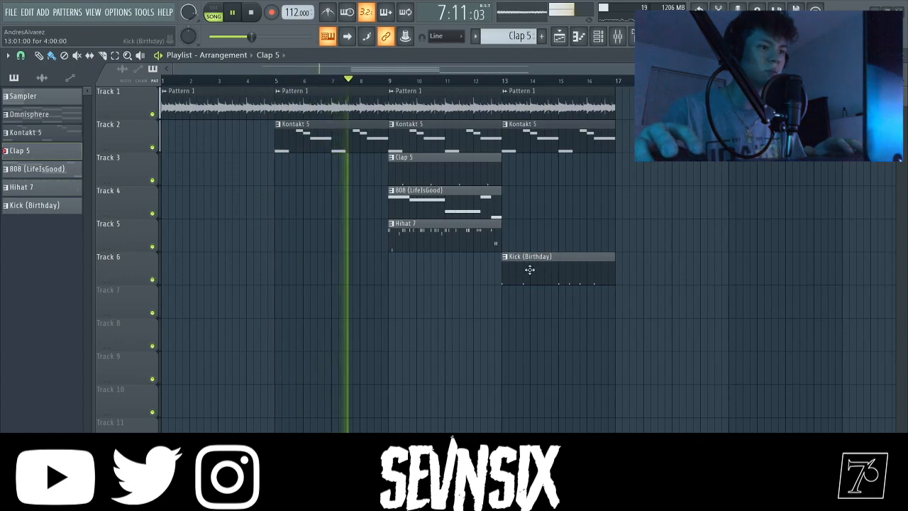
# Add second copies of the 808, Hihat 7 and Clap 5 clips at bar 13 on their tracks.
pyautogui.click(462, 210)
pyautogui.click(508, 204)
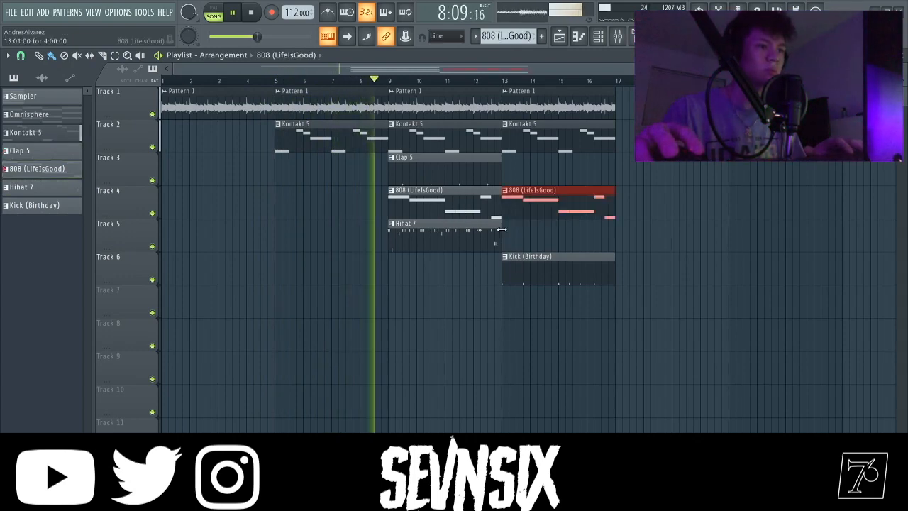
pyautogui.click(496, 234)
pyautogui.click(508, 228)
pyautogui.click(466, 166)
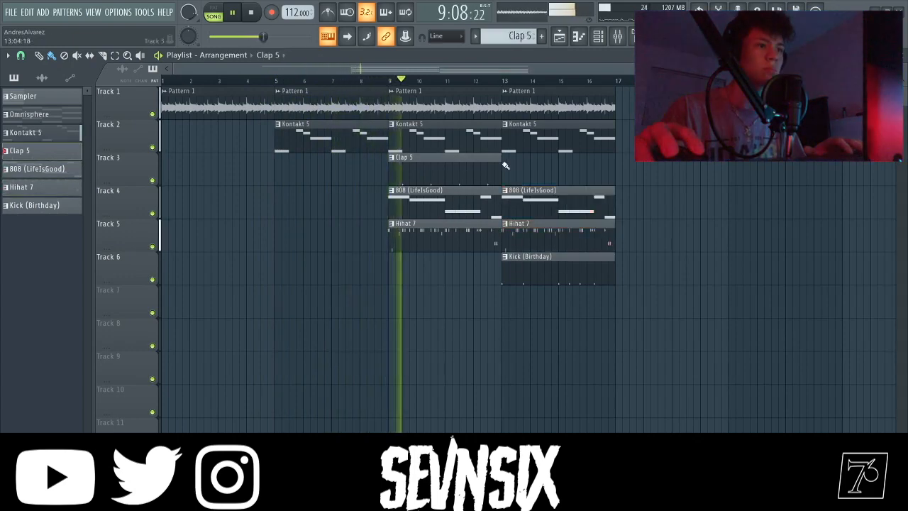
pyautogui.click(508, 167)
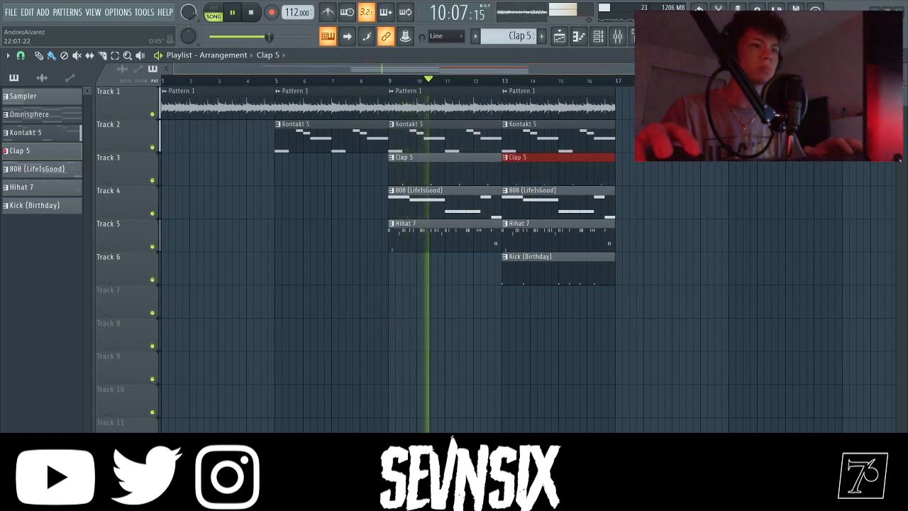
# Move the Kick clip to bar 17 and add Hihat 7 copies at bars 17 and 21.
pyautogui.scroll(-2, 425, 279)
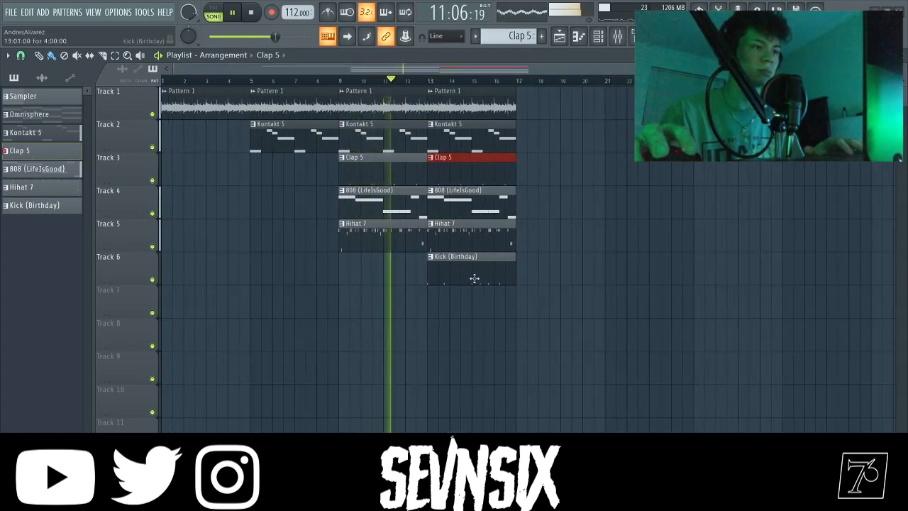
pyautogui.moveTo(479, 274)
pyautogui.mouseDown()
pyautogui.moveTo(570, 277)
pyautogui.moveTo(561, 278)
pyautogui.mouseUp()
pyautogui.click(492, 232)
pyautogui.moveTo(523, 231); pyautogui.dragTo(622, 241)
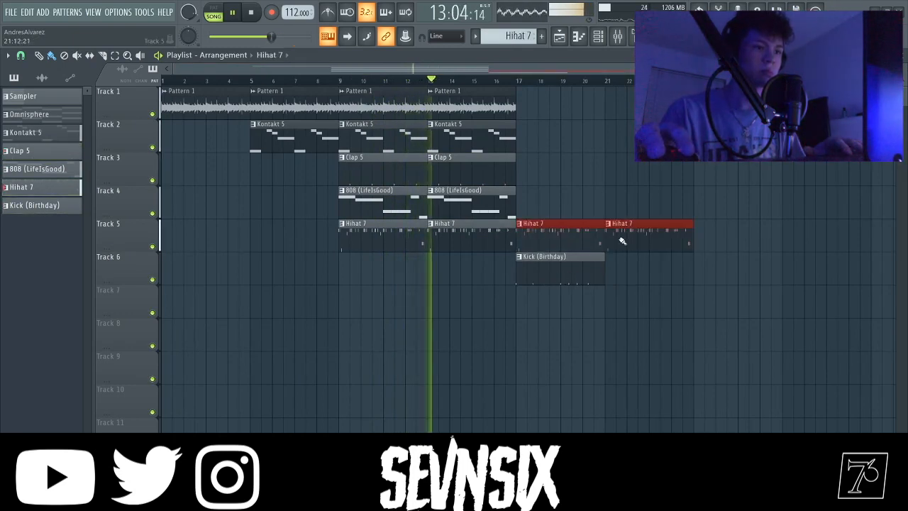
# Add copies of the 808, Clap 5, Kontakt 5 and Pattern 1 clips on their tracks, all aligned to bar 17.
pyautogui.click(500, 200)
pyautogui.click(529, 199)
pyautogui.click(511, 170)
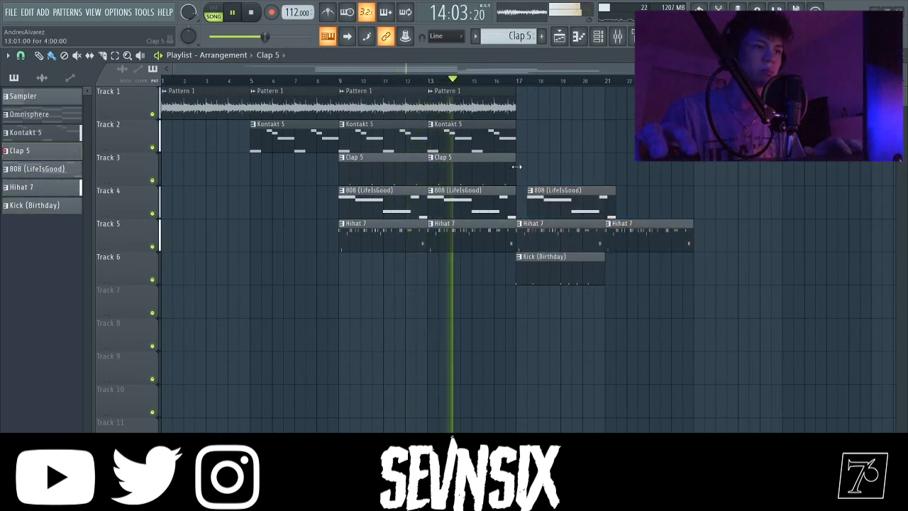
pyautogui.click(521, 169)
pyautogui.click(503, 138)
pyautogui.click(524, 138)
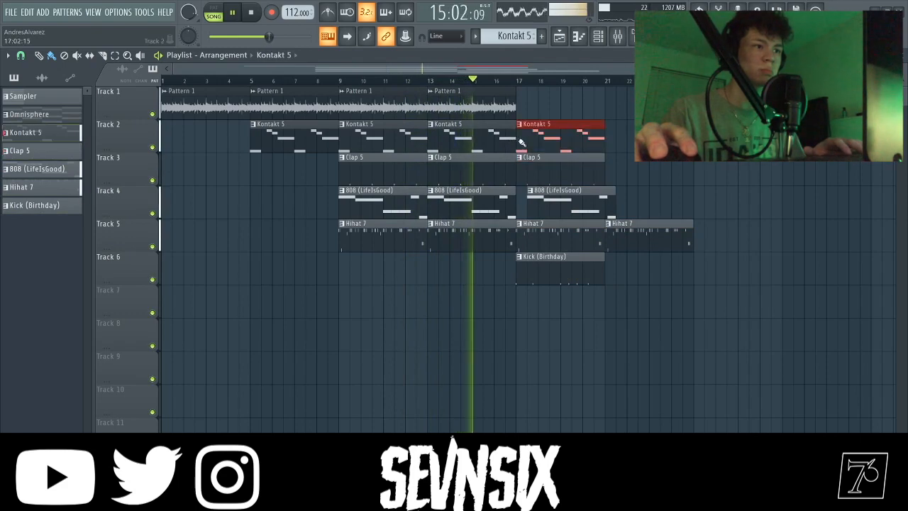
pyautogui.click(513, 107)
pyautogui.click(521, 109)
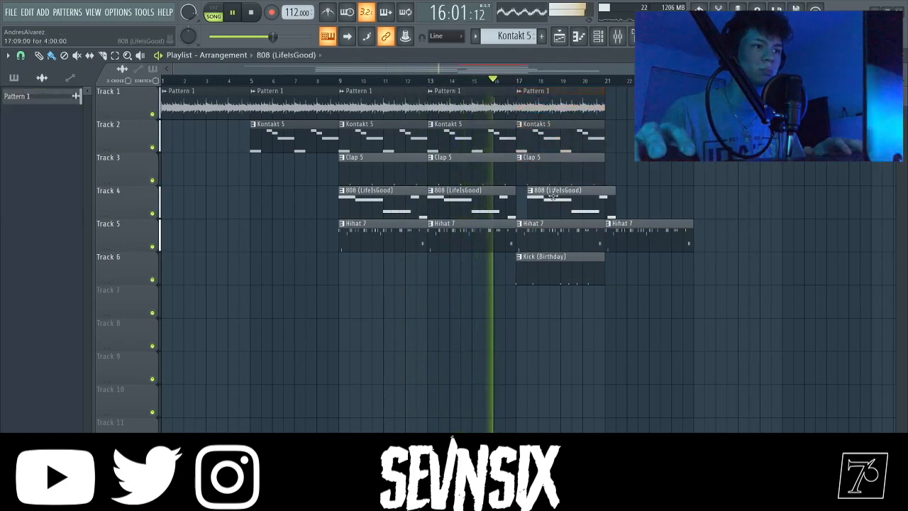
pyautogui.moveTo(558, 198); pyautogui.dragTo(546, 198)
pyautogui.click(564, 204)
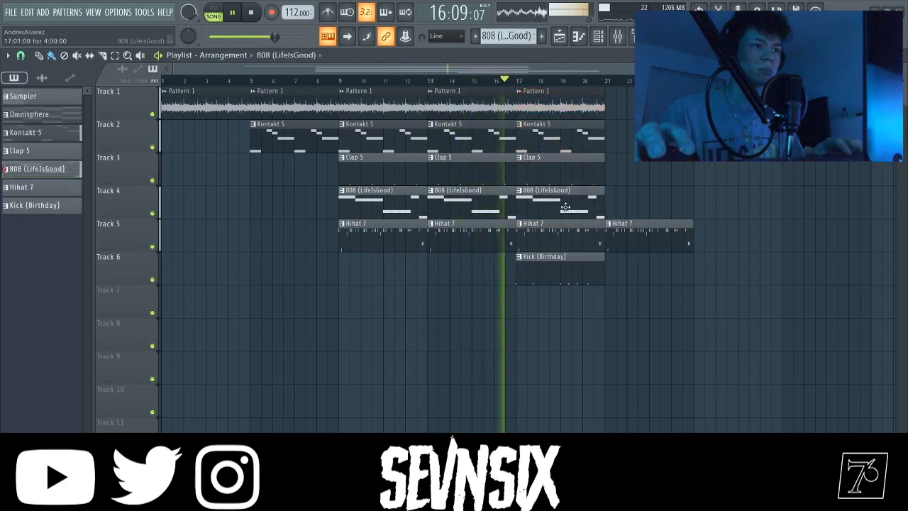
# Add copies of the 808 and Kick clips at bar 21 on Tracks 4 and 6.
pyautogui.click(610, 205)
pyautogui.click(595, 271)
pyautogui.click(611, 266)
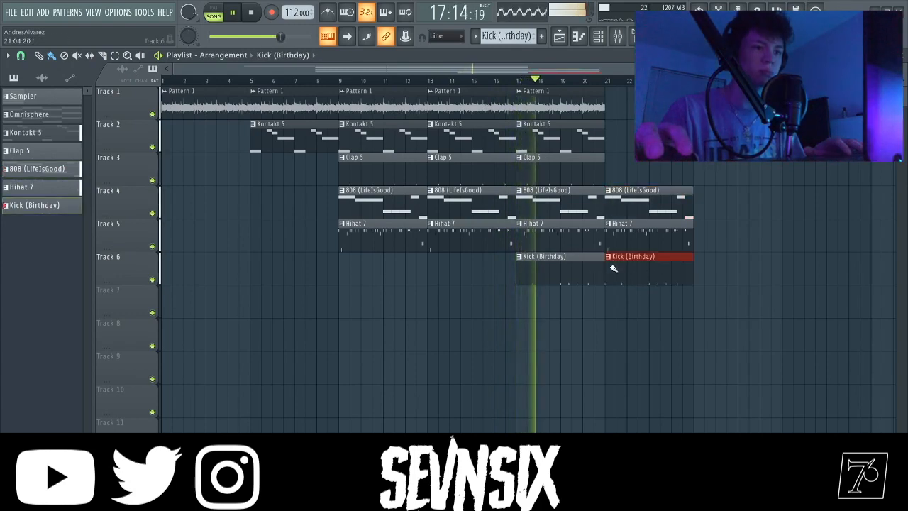
# Raise the volume of Insert 6 slightly in the mixer and return to the playlist.
pyautogui.click(616, 37)
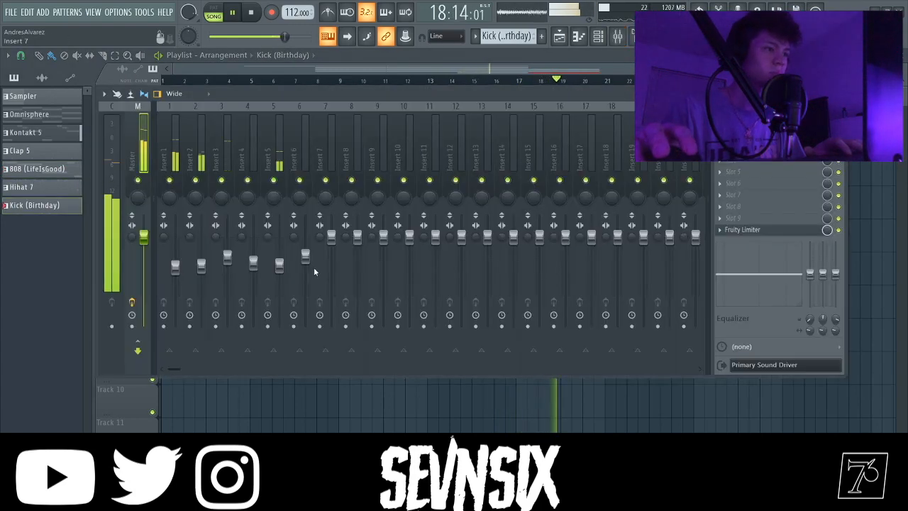
pyautogui.moveTo(305, 254); pyautogui.dragTo(307, 256)
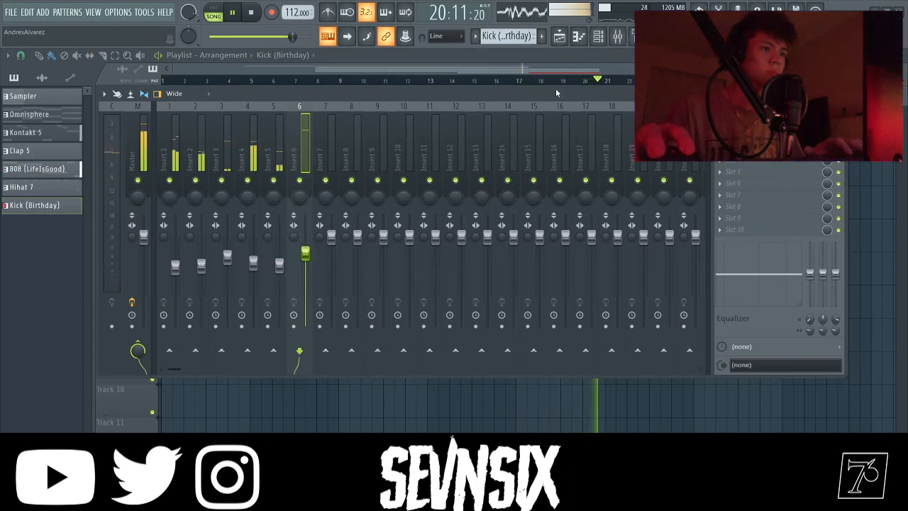
pyautogui.click(616, 37)
# Restart playback from bar 17 and add copies of the Pattern 1, Kontakt 5 and Clap 5 clips at bar 21.
pyautogui.press('space')
pyautogui.click(521, 81)
pyautogui.press('space')
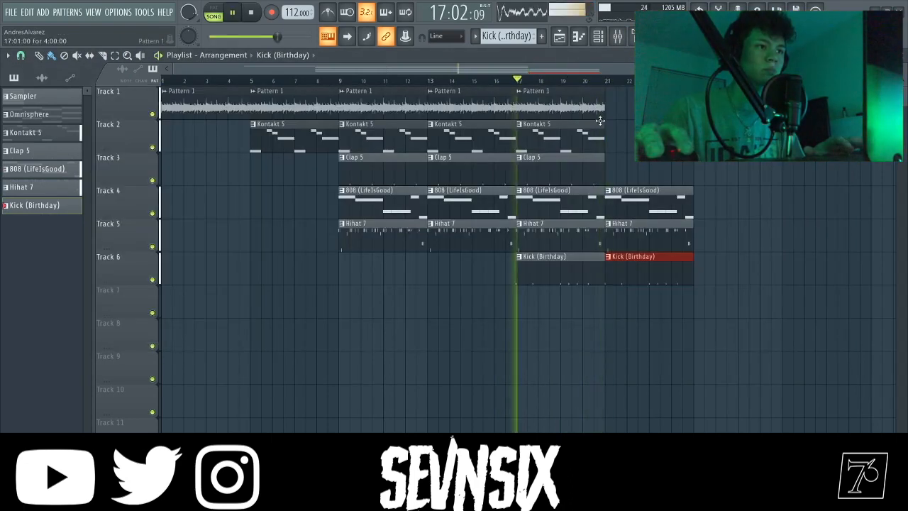
pyautogui.click(600, 104)
pyautogui.click(609, 104)
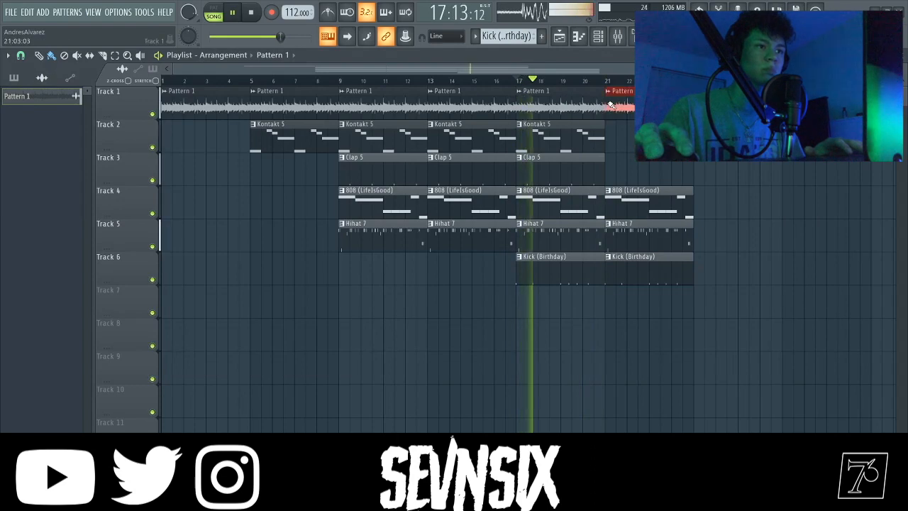
pyautogui.click(595, 147)
pyautogui.click(612, 135)
pyautogui.click(600, 167)
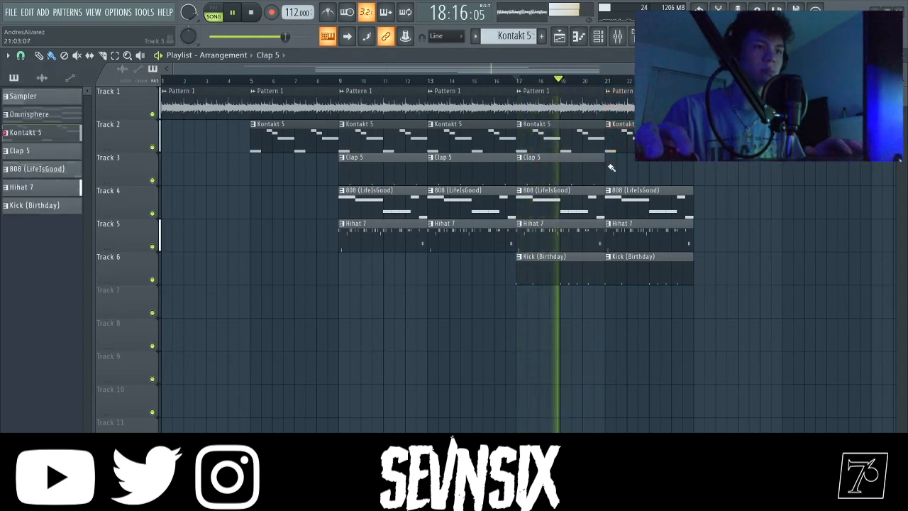
pyautogui.click(610, 165)
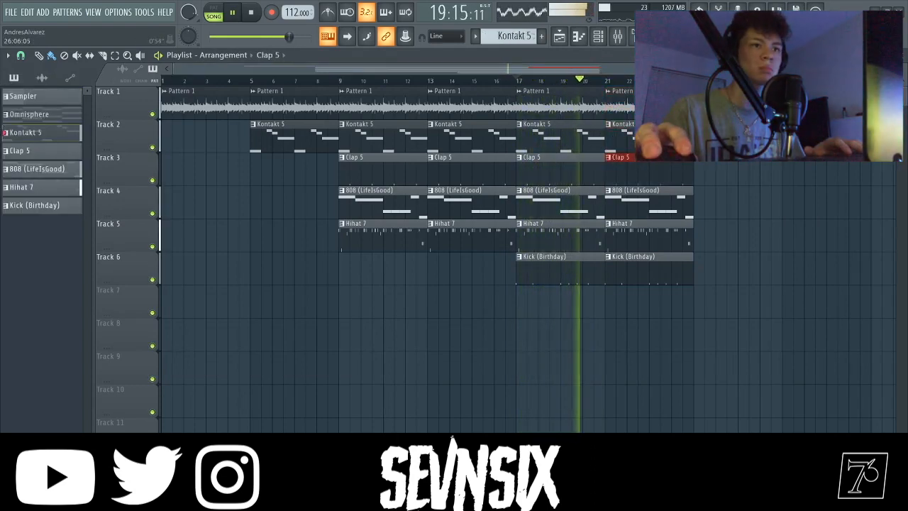
# Listen to the arrangement from bars 9 and 17 to check the sections.
pyautogui.scroll(-1, 720, 70)
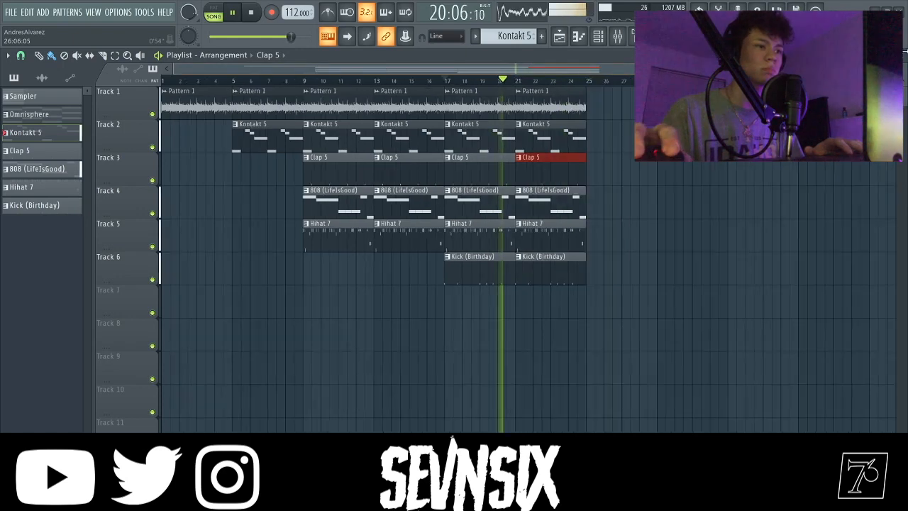
pyautogui.click(557, 91)
pyautogui.click(445, 80)
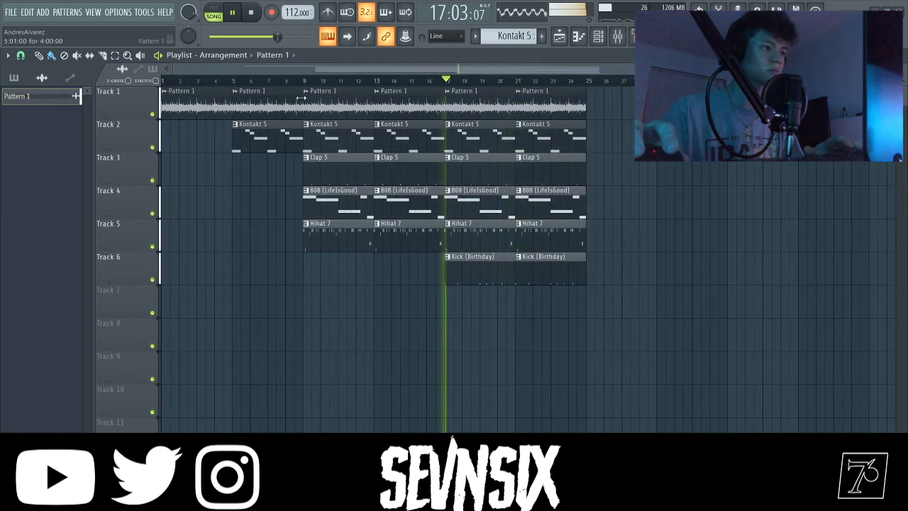
pyautogui.click(307, 79)
pyautogui.click(446, 79)
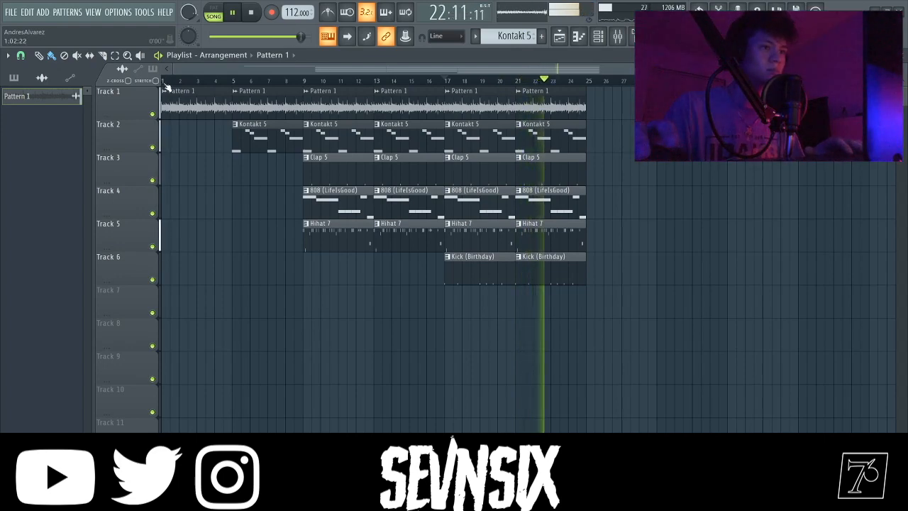
# Duplicate the whole 24-bar arrangement from bar 25, fill the Track 2 gap at bar 25 with Kontakt 5, and play the transition.
pyautogui.moveTo(165, 82); pyautogui.dragTo(587, 103)
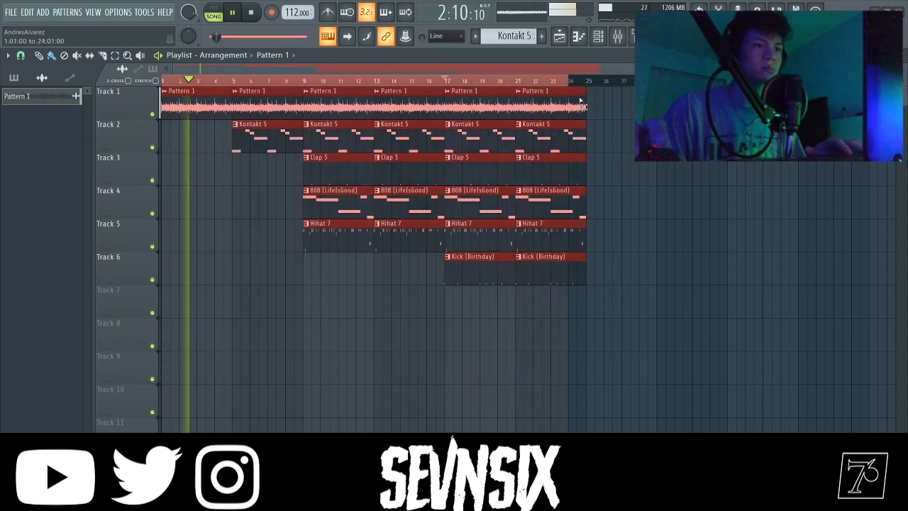
pyautogui.hotkey('ctrl', 'b')
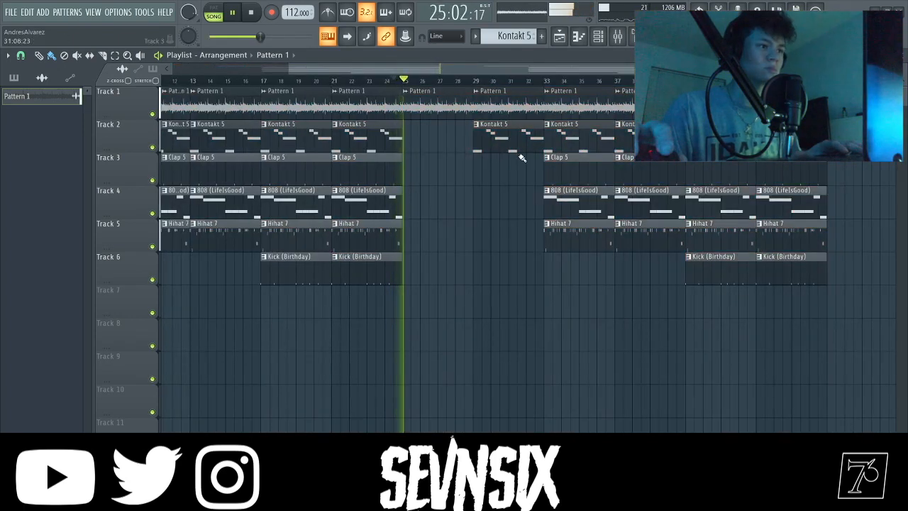
pyautogui.click(409, 141)
pyautogui.click(392, 81)
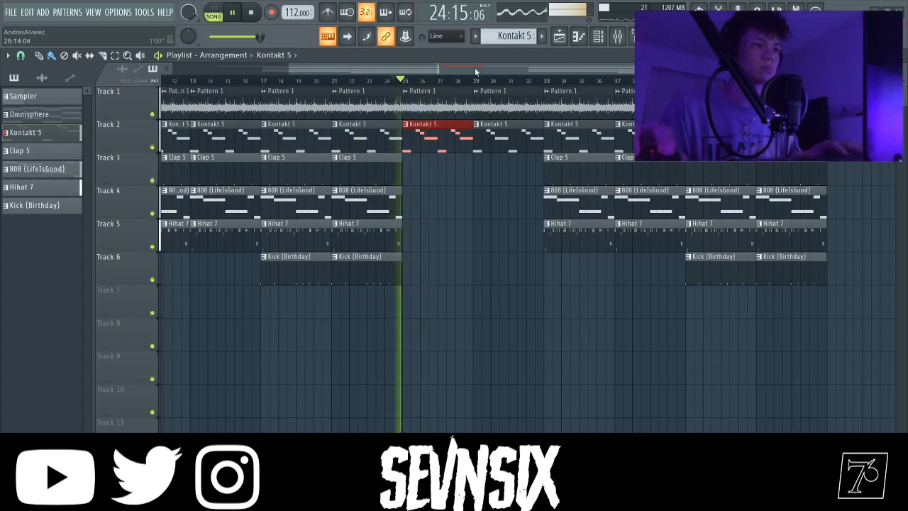
# Append Pattern 1 and Kontakt 5 clips from bar 49 on Tracks 1 and 2, and play from about bar 53.
pyautogui.moveTo(468, 69); pyautogui.dragTo(293, 75)
pyautogui.moveTo(633, 69); pyautogui.dragTo(886, 69)
pyautogui.click(670, 107)
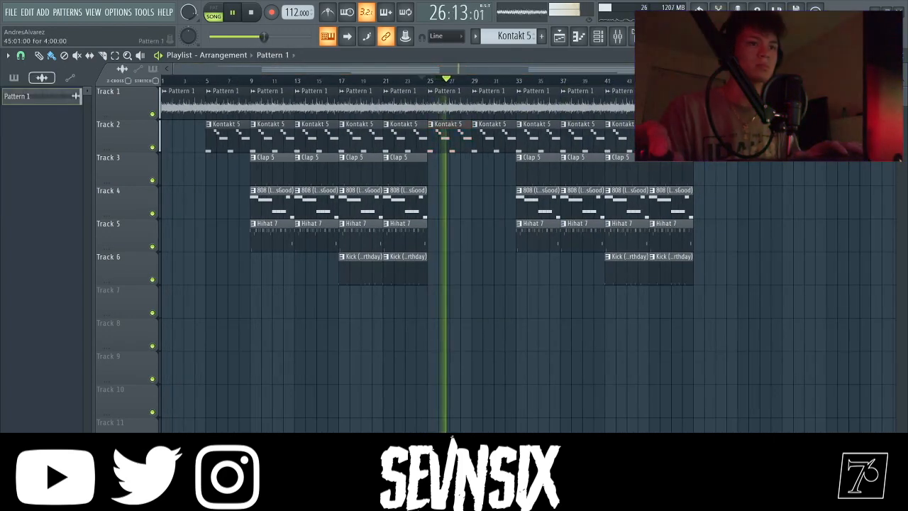
pyautogui.click(699, 107)
pyautogui.click(701, 136)
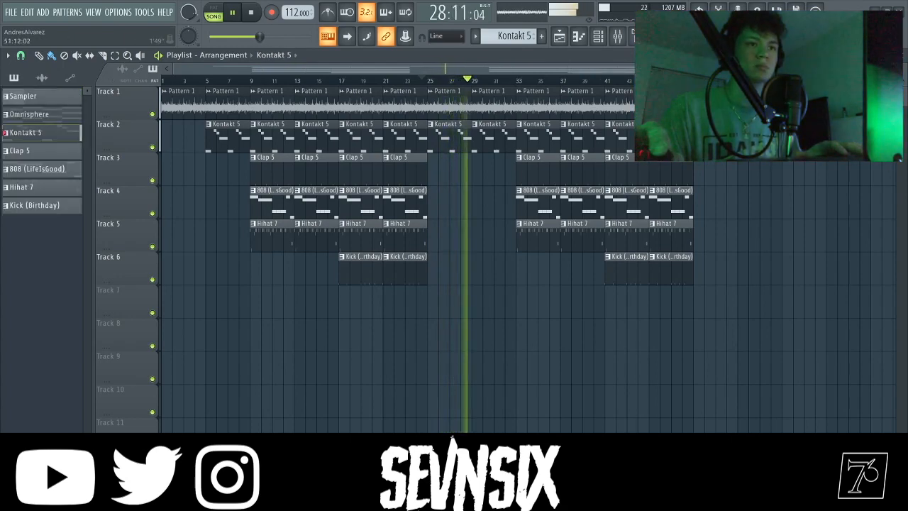
pyautogui.click(739, 80)
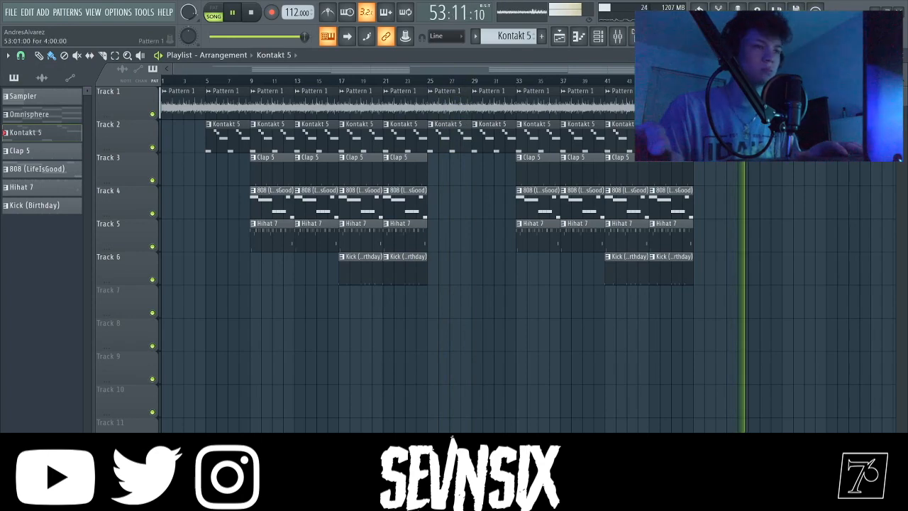
# Extend the outro with Pattern 1 clips at bars 57 and 61 on Track 1 and Kontakt 5 from bar 57 on Track 2.
pyautogui.click(787, 105)
pyautogui.click(839, 105)
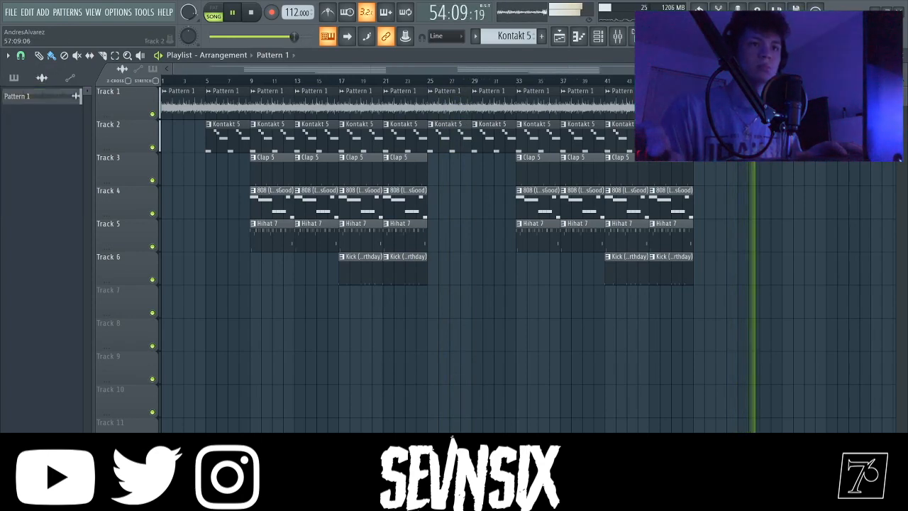
pyautogui.click(784, 136)
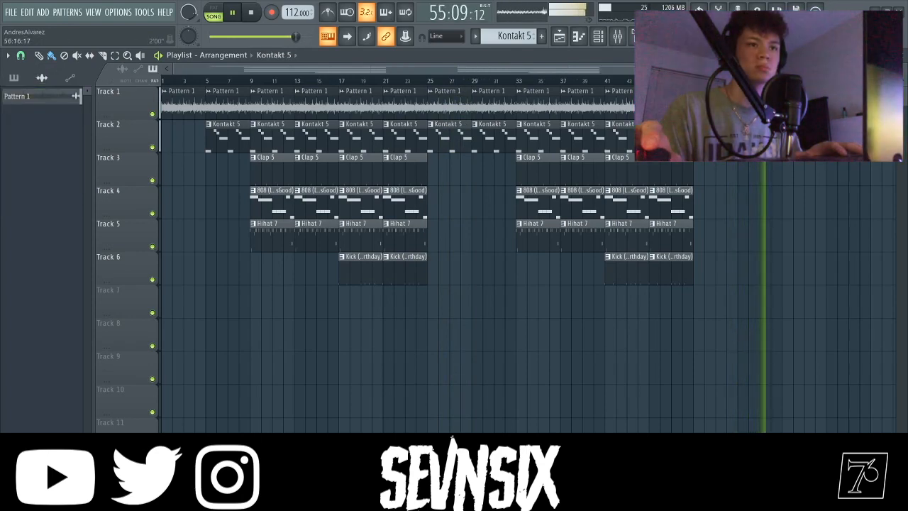
# Create an automation clip for the master volume that fades out over bars 57 to 65 on Track 3.
pyautogui.click(627, 37)
pyautogui.rightClick(145, 241)
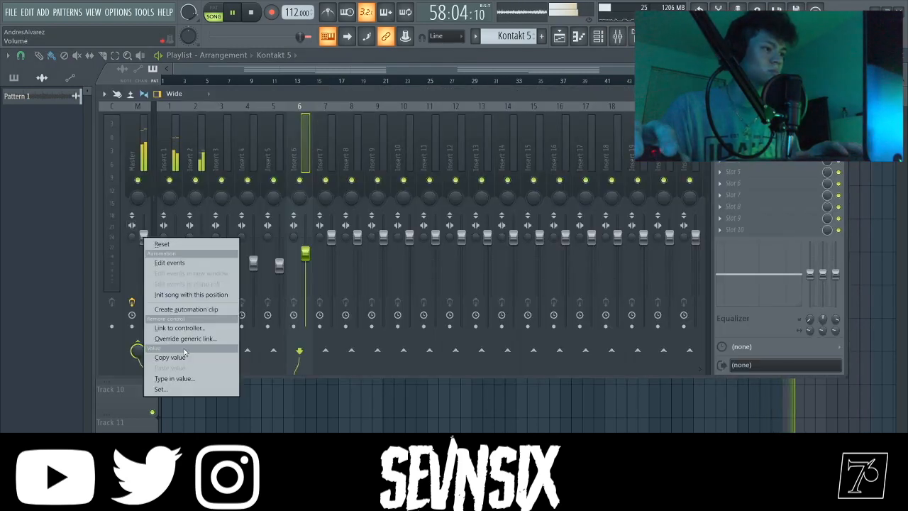
pyautogui.click(191, 310)
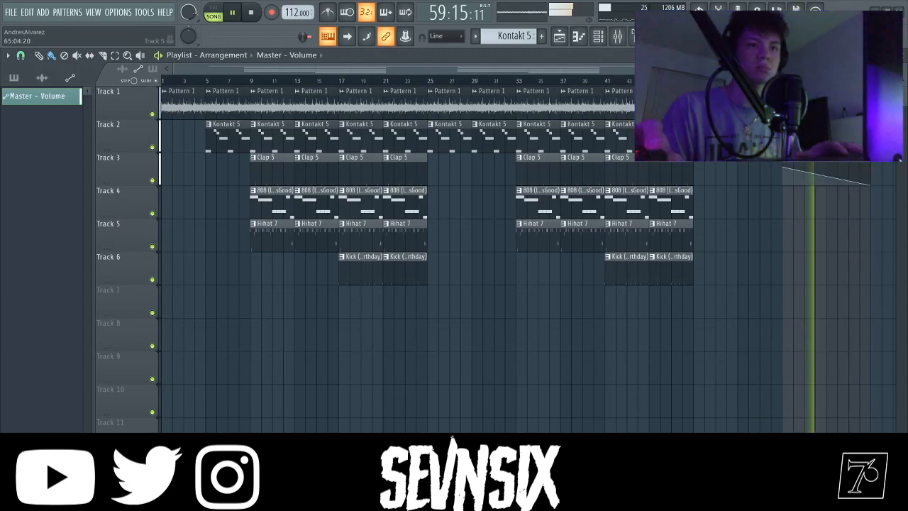
# Restart playback from about bar 56 and add 808 (LifeIsGood) clips at bars 57 and 61 on Track 4.
pyautogui.click(770, 81)
pyautogui.click(681, 202)
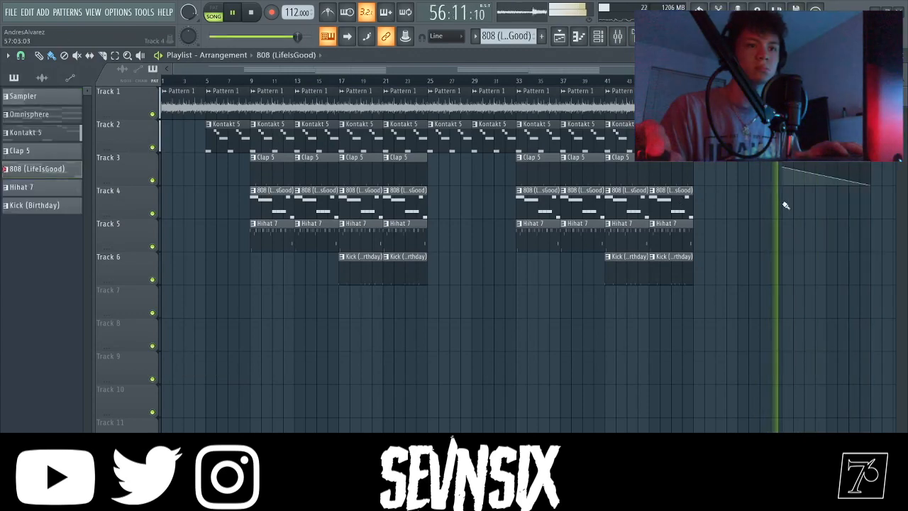
pyautogui.moveTo(787, 203); pyautogui.dragTo(838, 202)
# Add a Clap 5 clip on Track 5 and a Hihat 7 clip on Track 6 at bar 61, and stop playback after the fade-out.
pyautogui.click(669, 170)
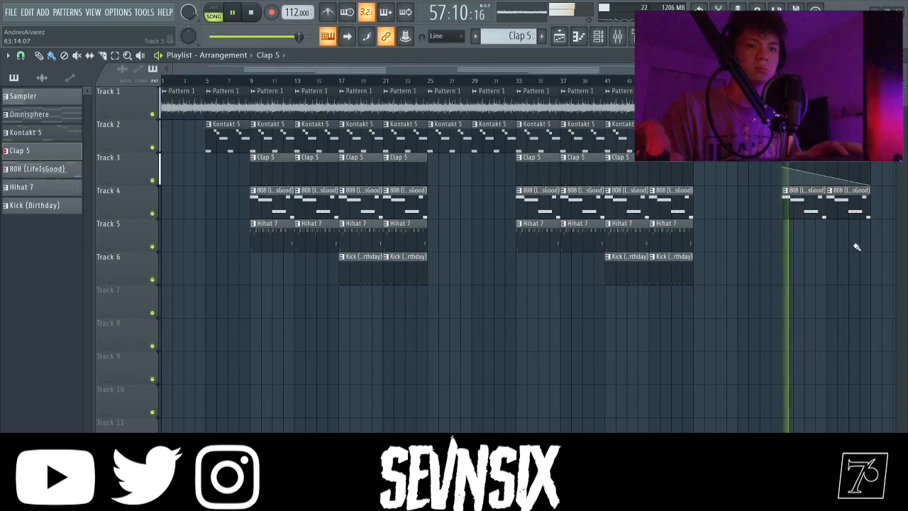
pyautogui.click(831, 228)
pyautogui.click(679, 234)
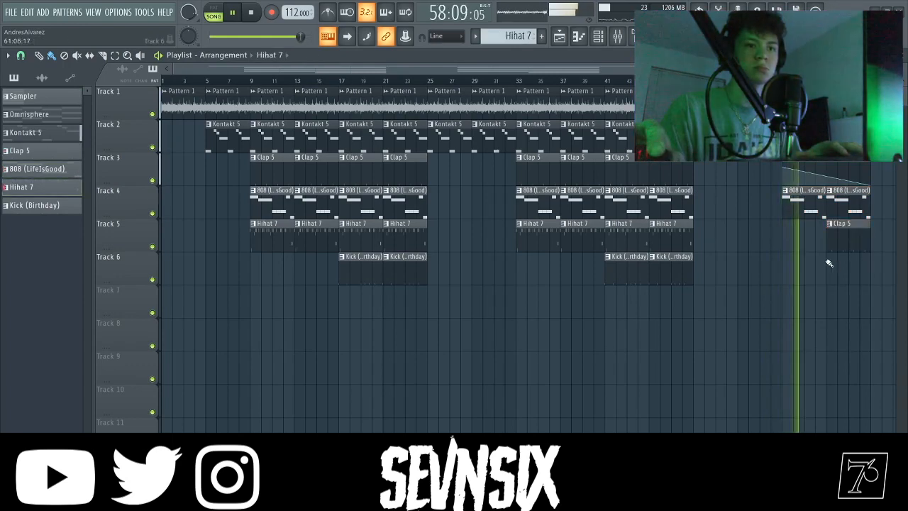
pyautogui.click(803, 205)
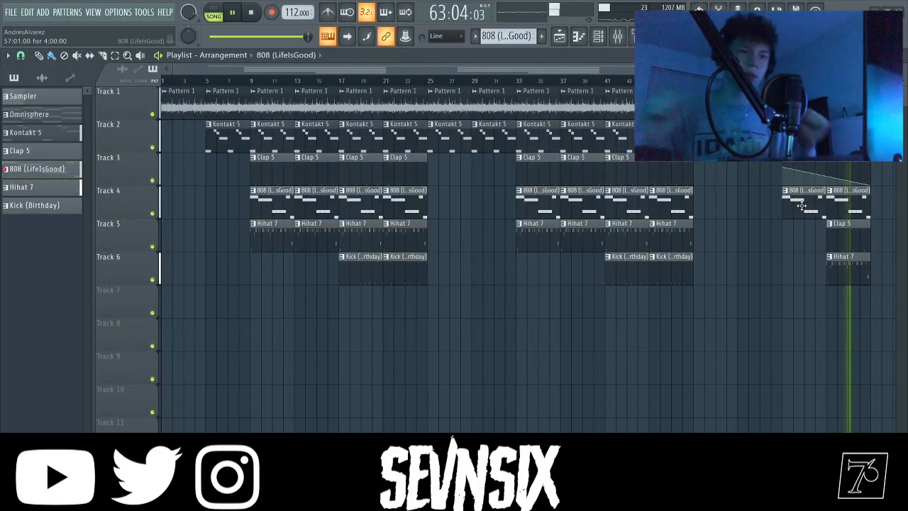
pyautogui.press('space')
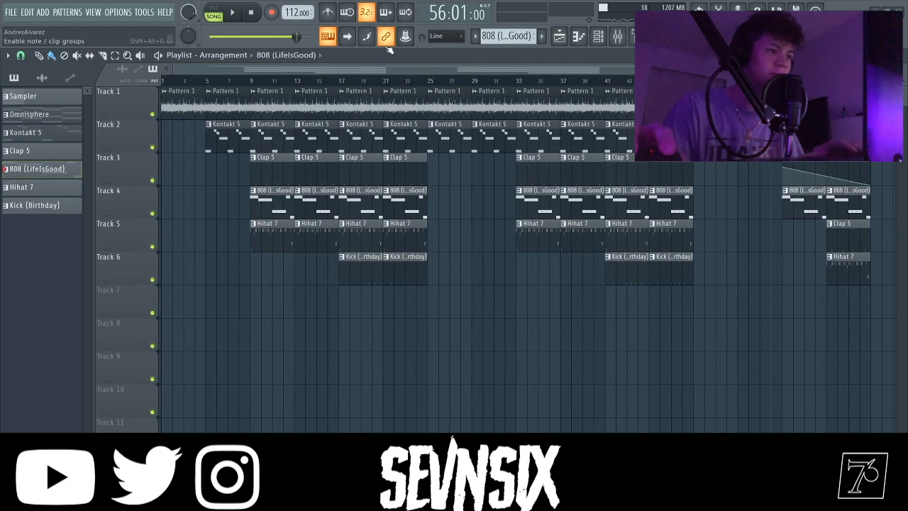
# Return the song position to bar 1 and look over the whole arrangement.
pyautogui.scroll(-2, 376, 276)
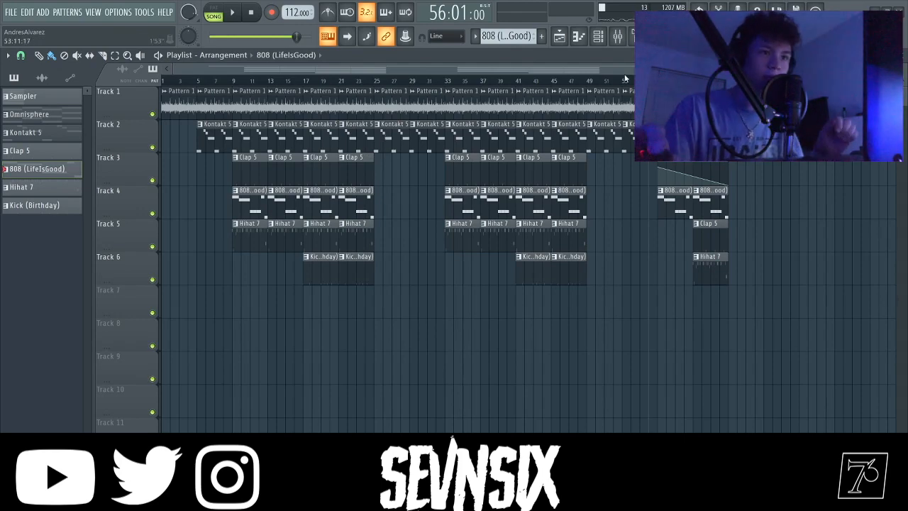
pyautogui.moveTo(367, 107); pyautogui.dragTo(148, 116)
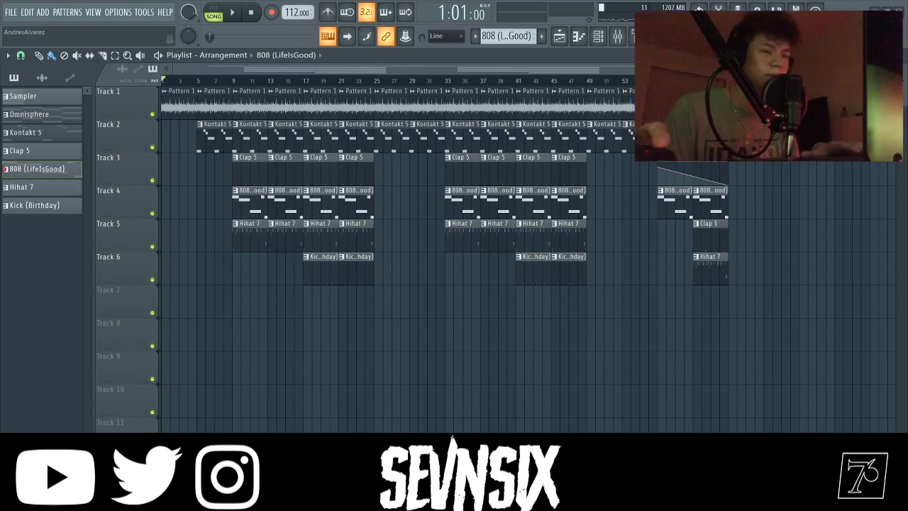
pyautogui.moveTo(877, 70); pyautogui.dragTo(878, 70)
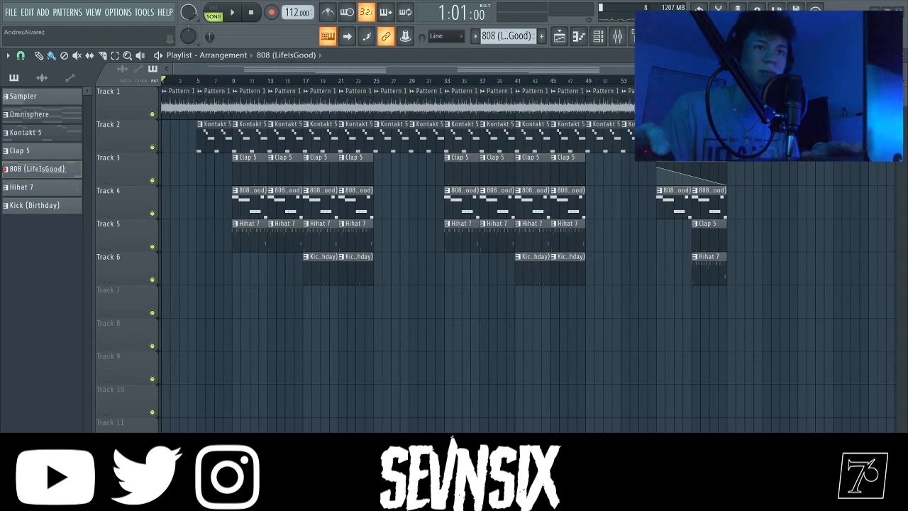
pyautogui.moveTo(624, 70); pyautogui.dragTo(573, 72)
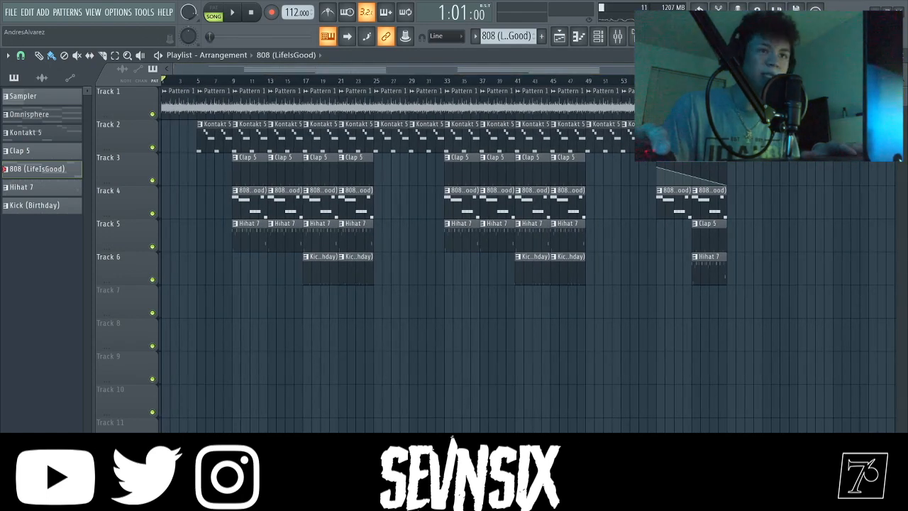
pyautogui.moveTo(892, 69)
pyautogui.mouseDown()
pyautogui.moveTo(616, 70)
pyautogui.moveTo(891, 70)
pyautogui.mouseUp()
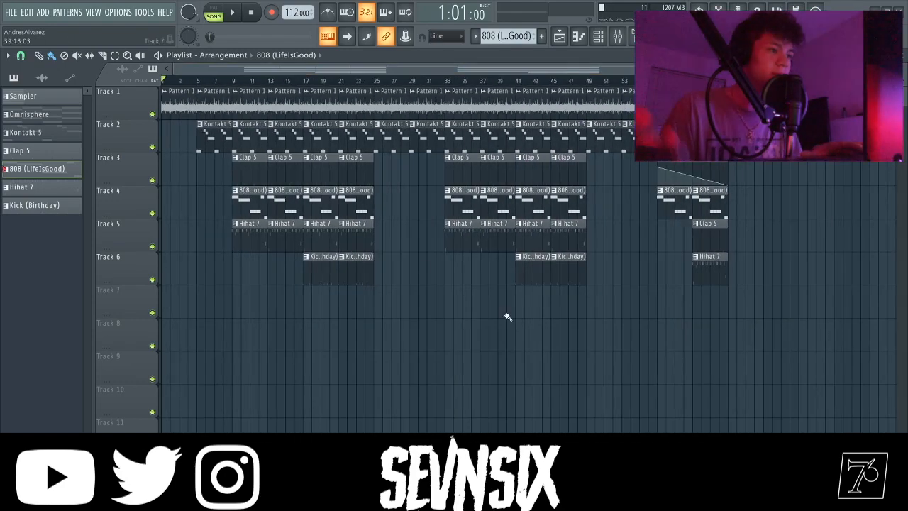